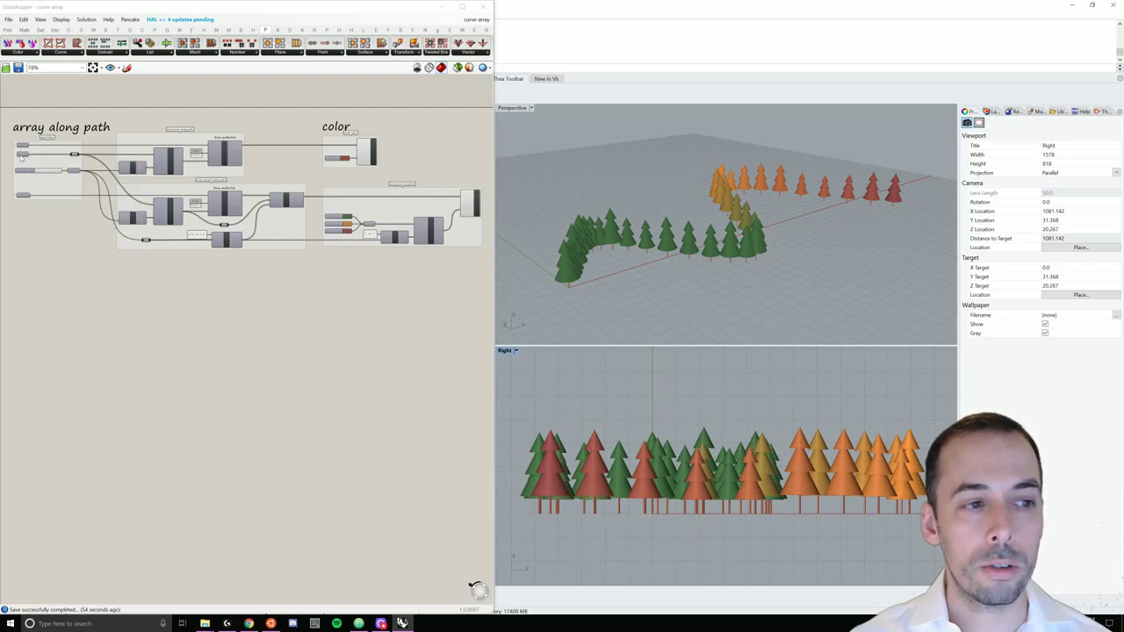
- Reshape the tree path in the curve-array definition by selecting its points parameter and moving path points in the perspective view
left_click(22, 156)
right_click(22, 155)
left_click(57, 171)
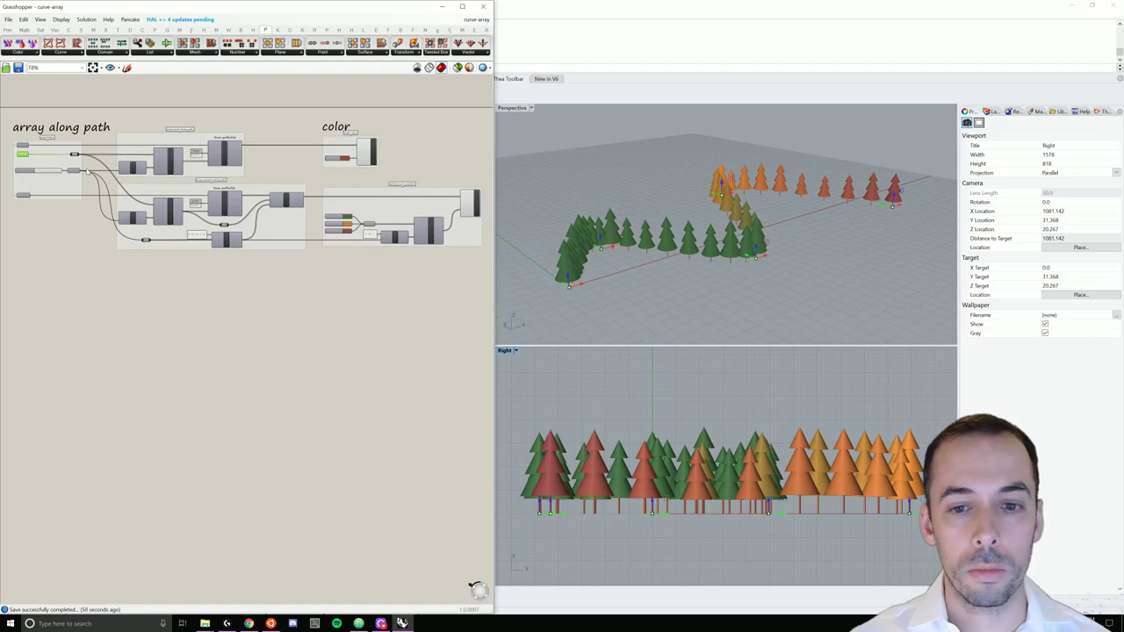
left_click(592, 246)
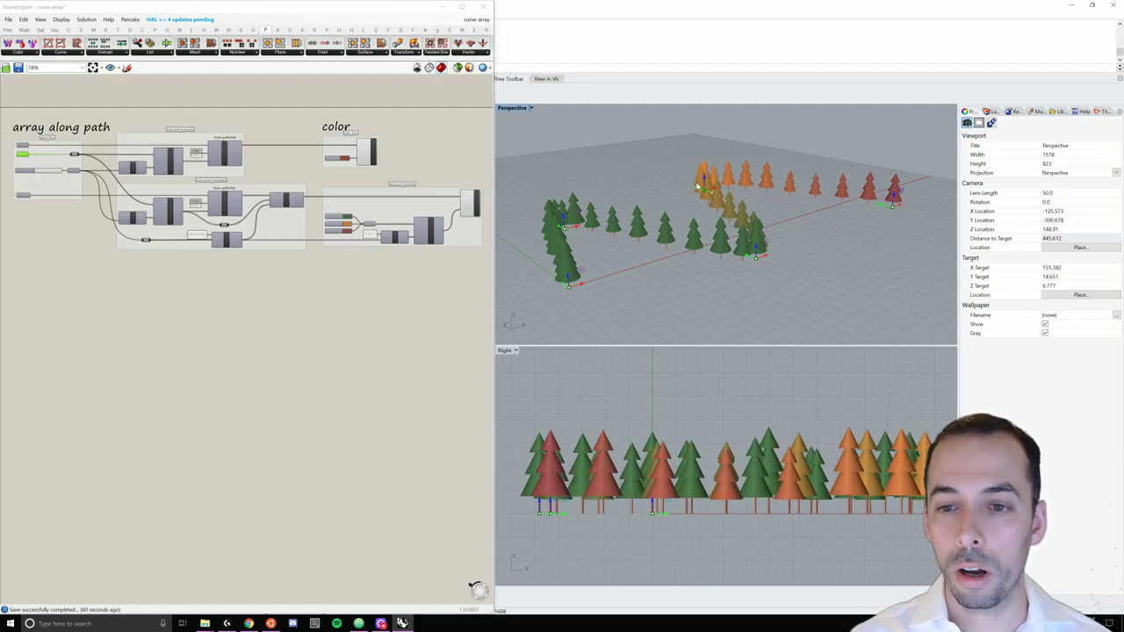
left_click(369, 344)
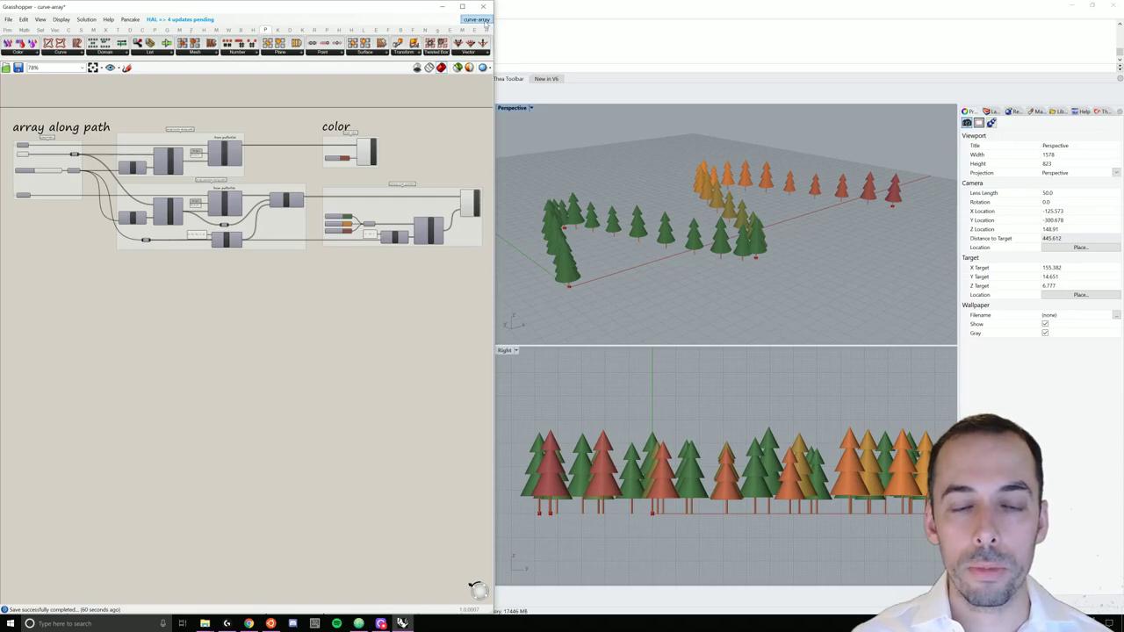
- Copy the entire conifer group from the parametric_tree definition into a new Grasshopper document
left_click(481, 20)
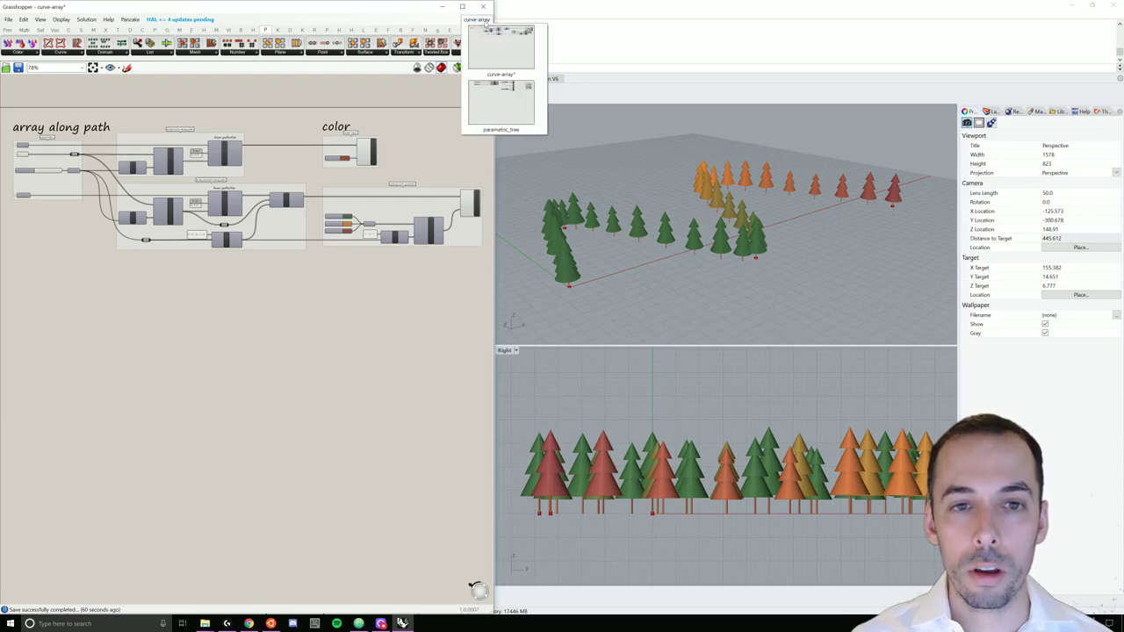
left_click(497, 105)
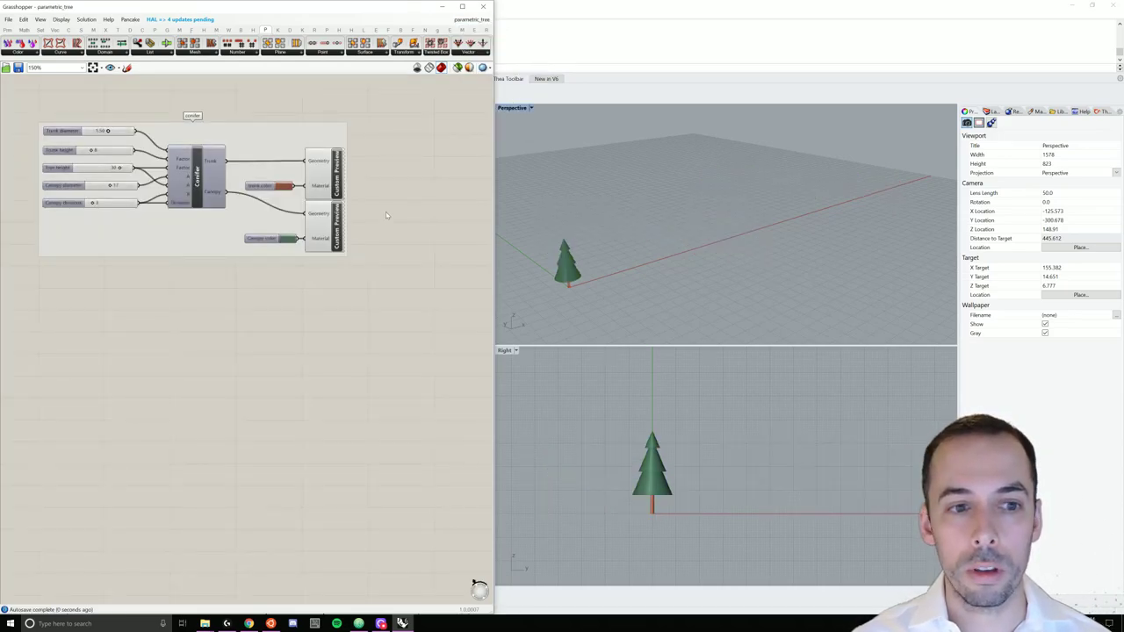
left_click_drag(381, 96, 32, 323)
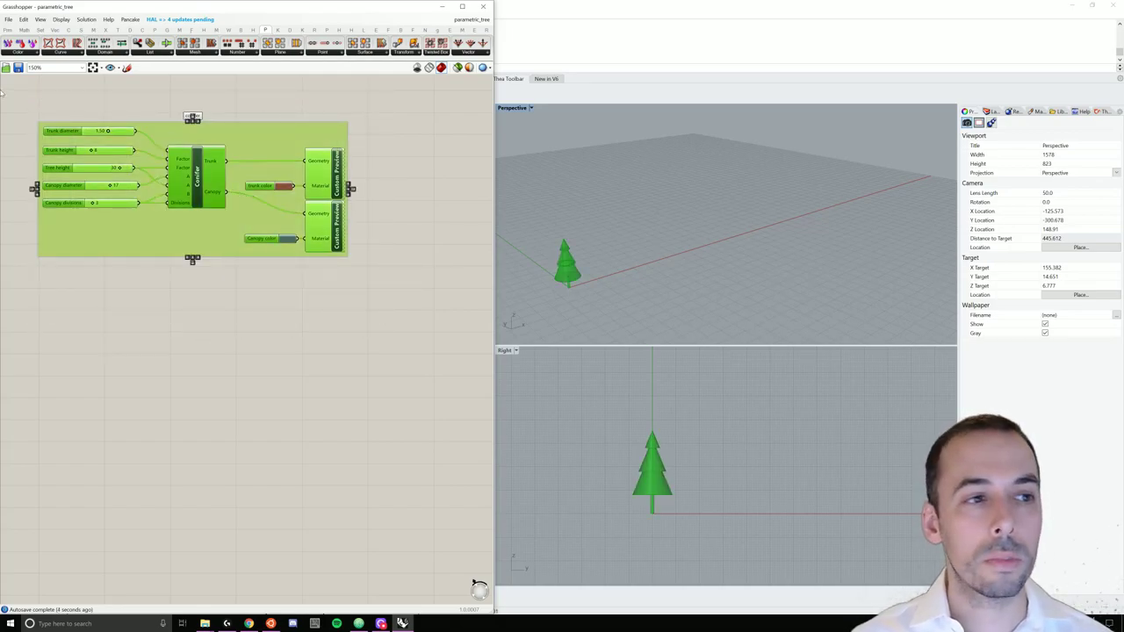
left_click(8, 19)
left_click(35, 29)
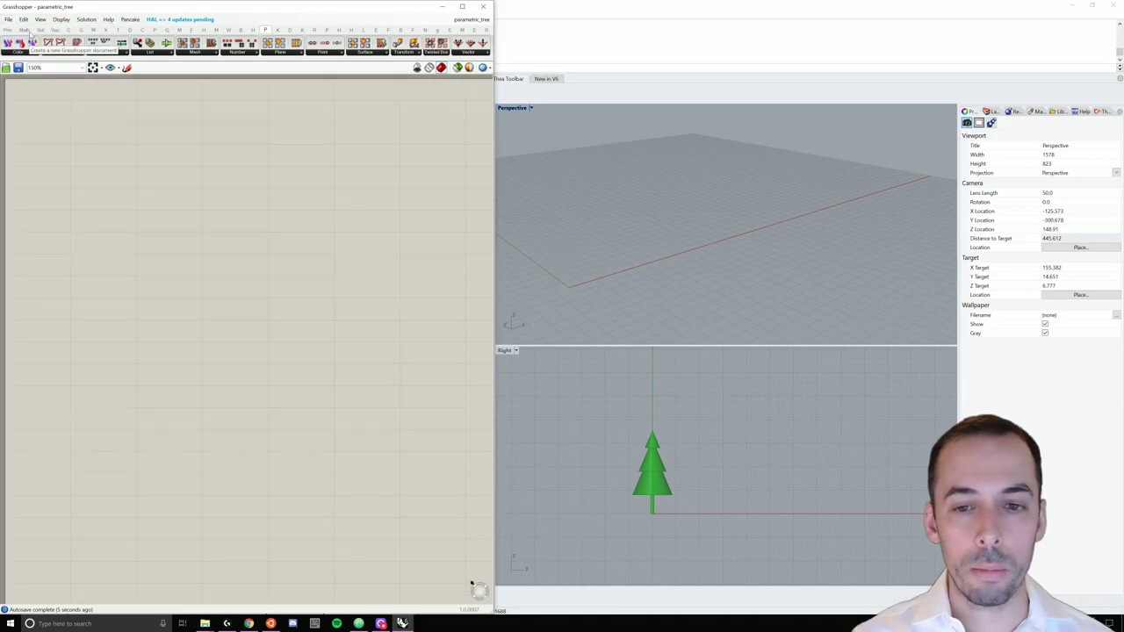
key("ctrl+v")
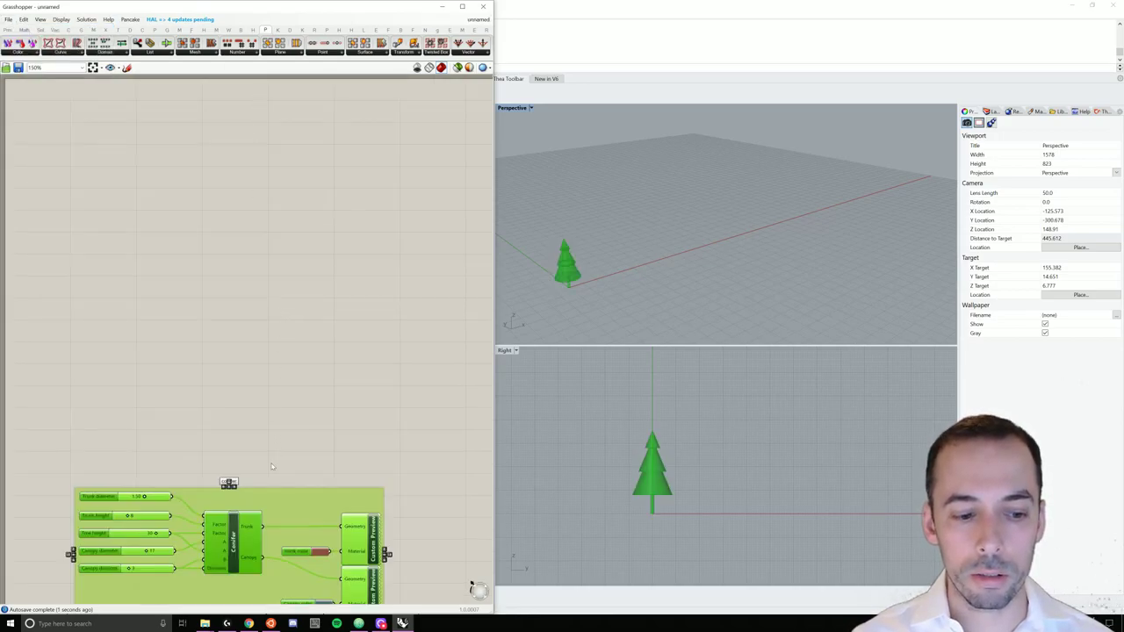
- Move the pasted conifer group near the top of the canvas and turn off the preview of both Custom Preview components
left_click_drag(239, 544, 229, 282)
left_click_drag(70, 299, 171, 152)
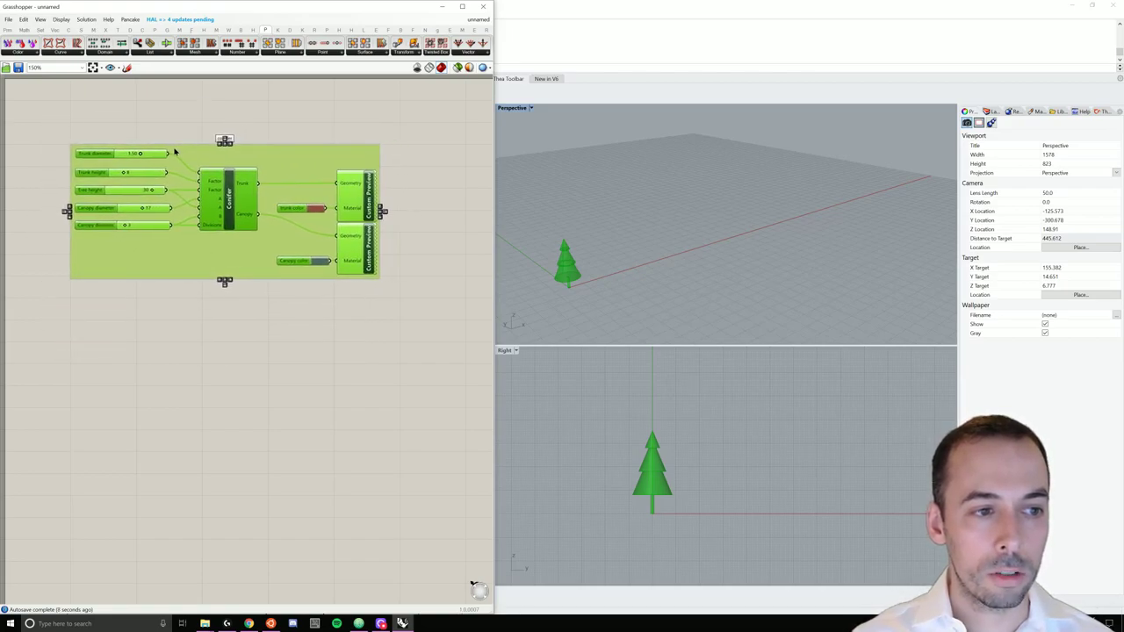
left_click(424, 236)
right_click_drag(458, 239, 416, 236)
right_click(321, 186)
left_click(351, 203)
right_click(321, 226)
left_click(396, 239)
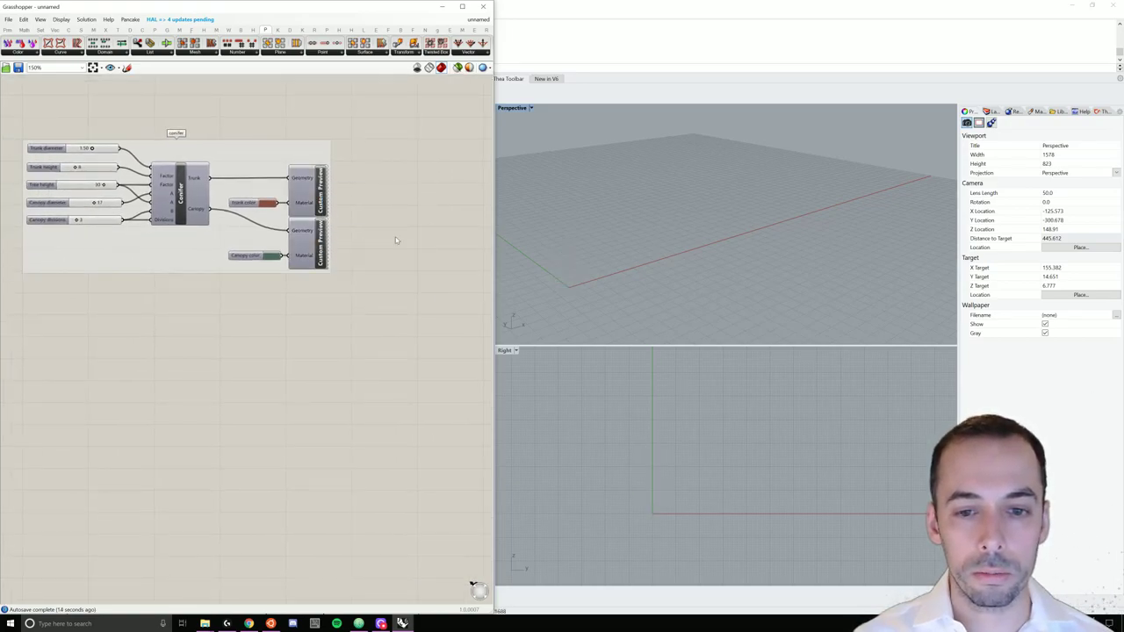
- Add a Point parameter in the empty canvas area beside the conifer group
right_click_drag(396, 239, 227, 265)
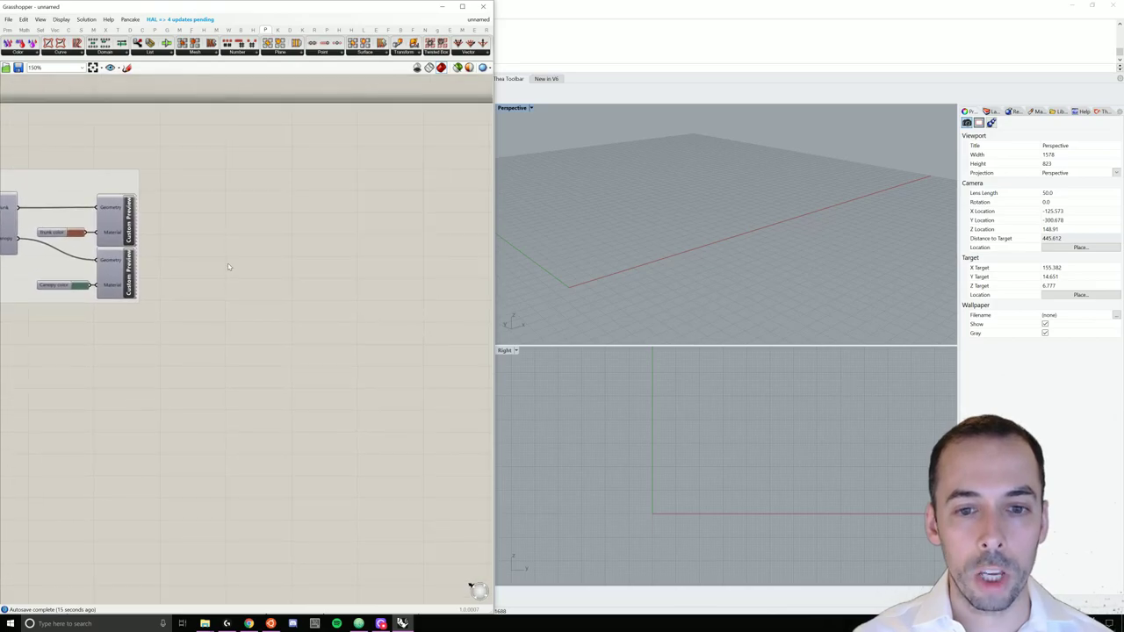
double_click(245, 208)
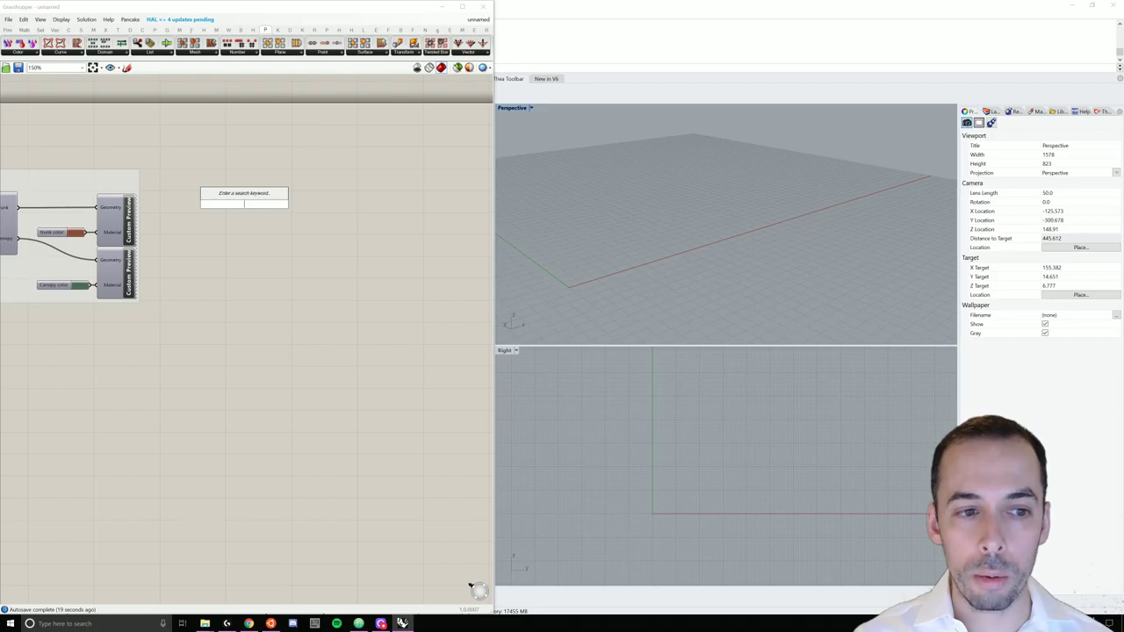
type("points")
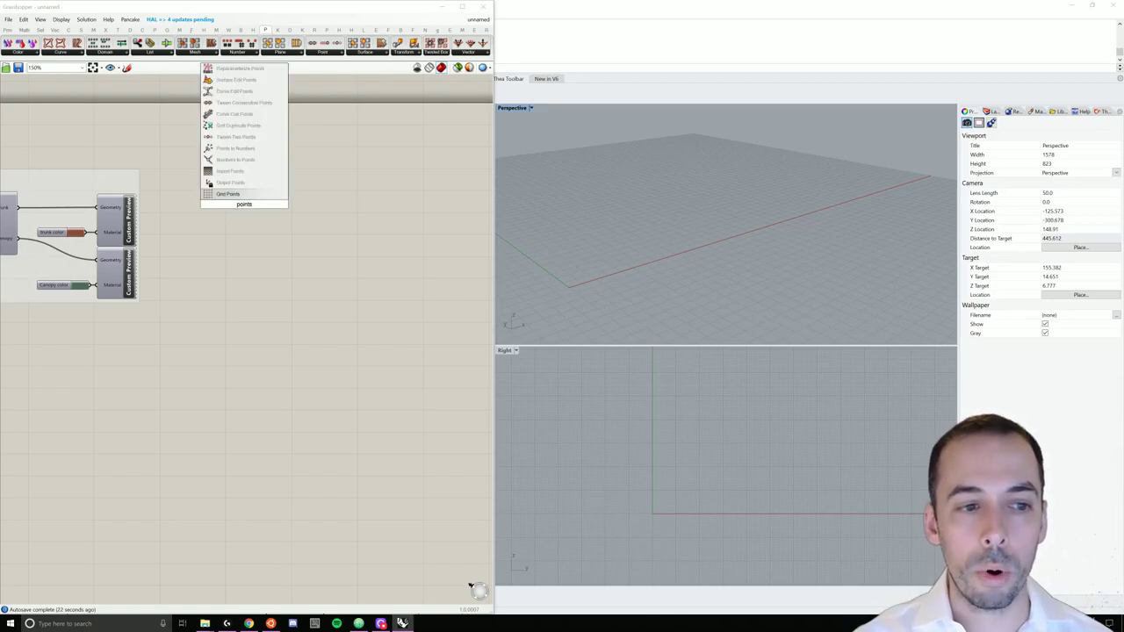
key("BackSpace")
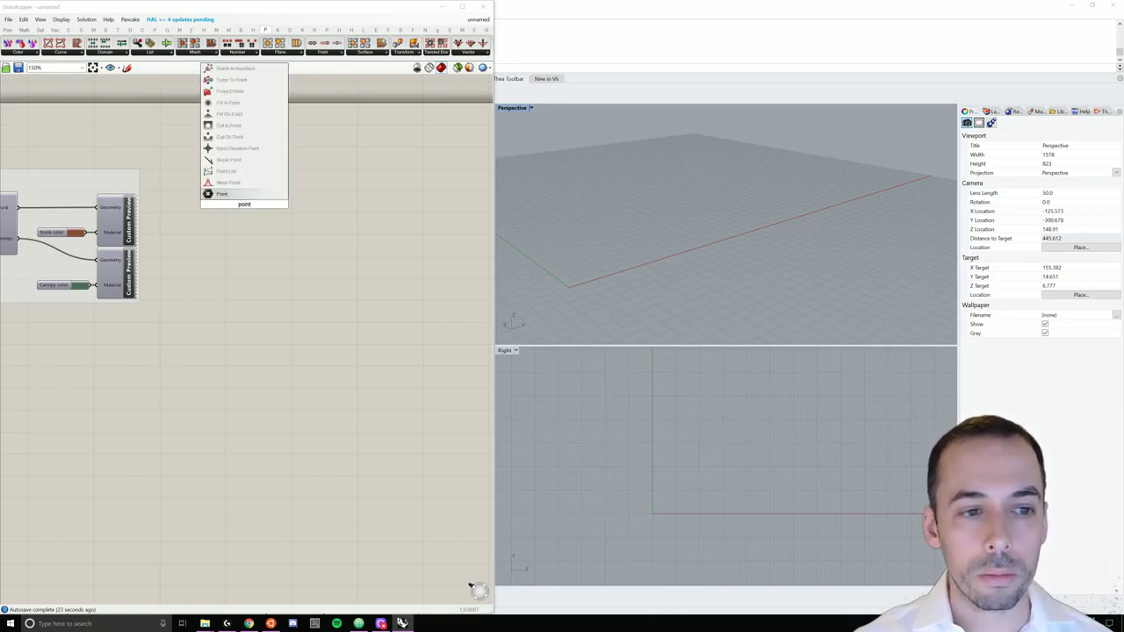
left_click(238, 194)
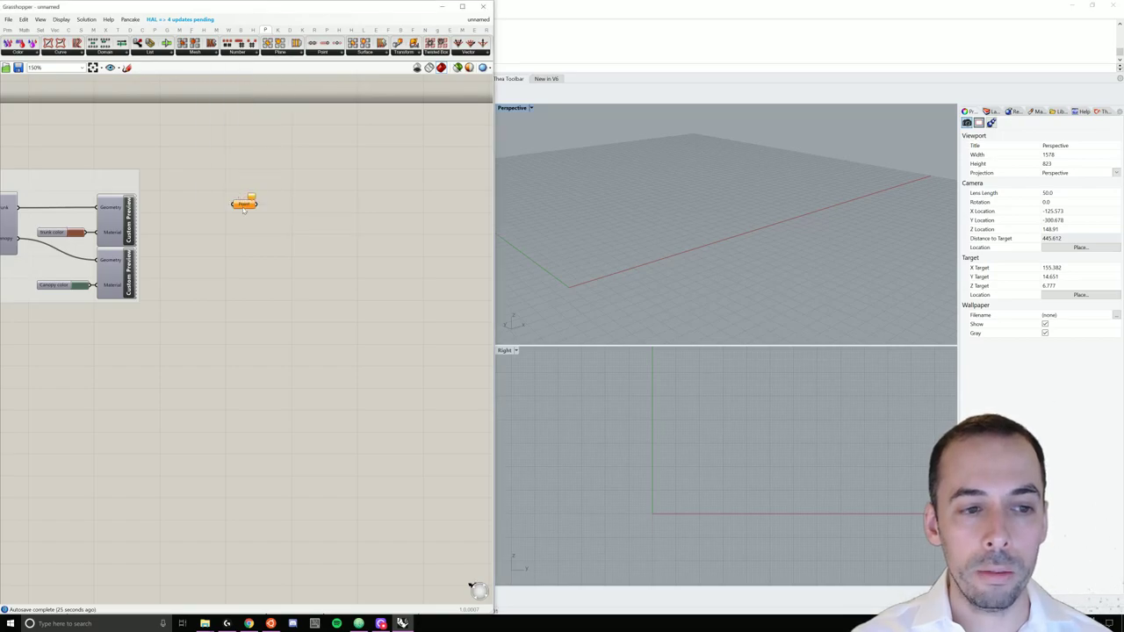
left_click_drag(243, 209, 281, 210)
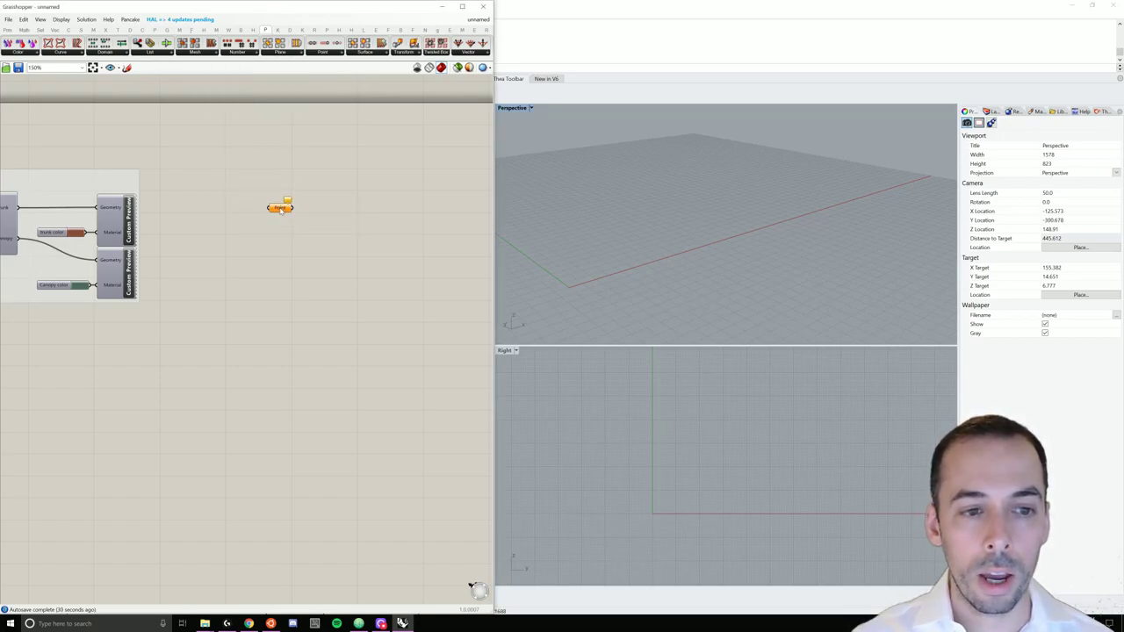
- Set multiple points for the Point parameter in the Top view at 0,0; 10,10; 20,-14; 30,20 and 40,0
right_click(281, 209)
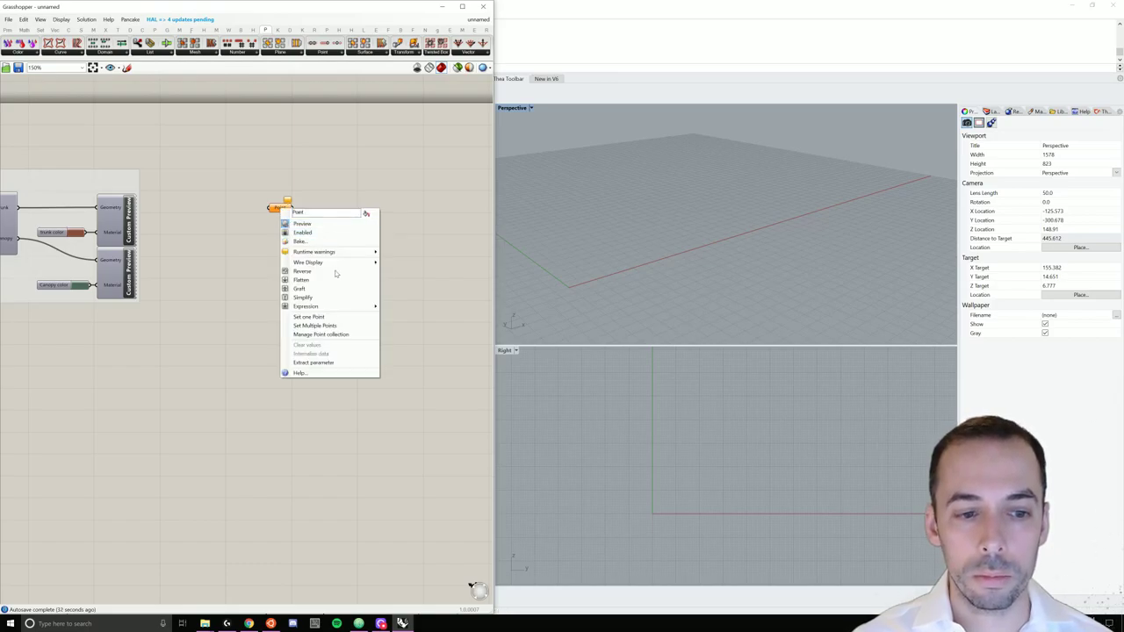
left_click(333, 329)
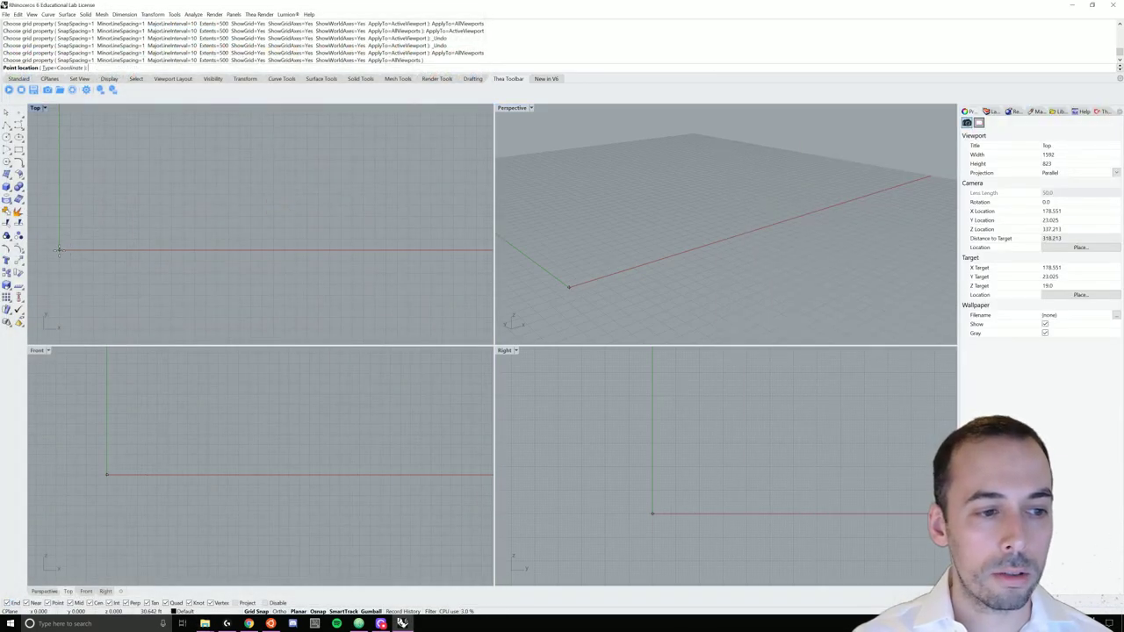
right_click_drag(58, 251, 102, 261)
left_click(103, 261)
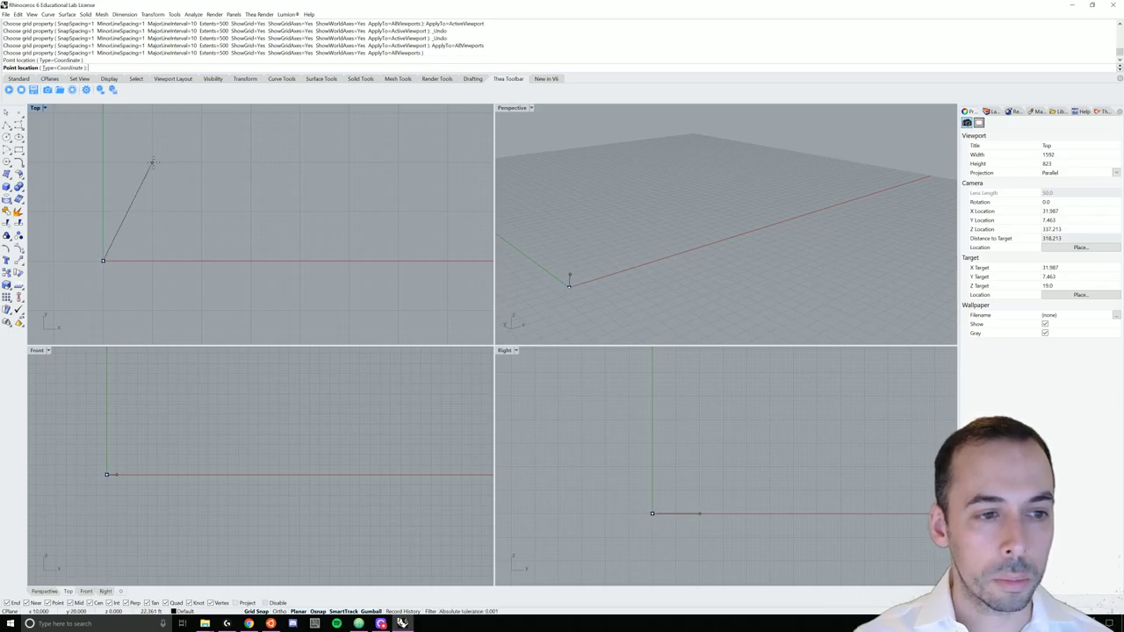
left_click(152, 212)
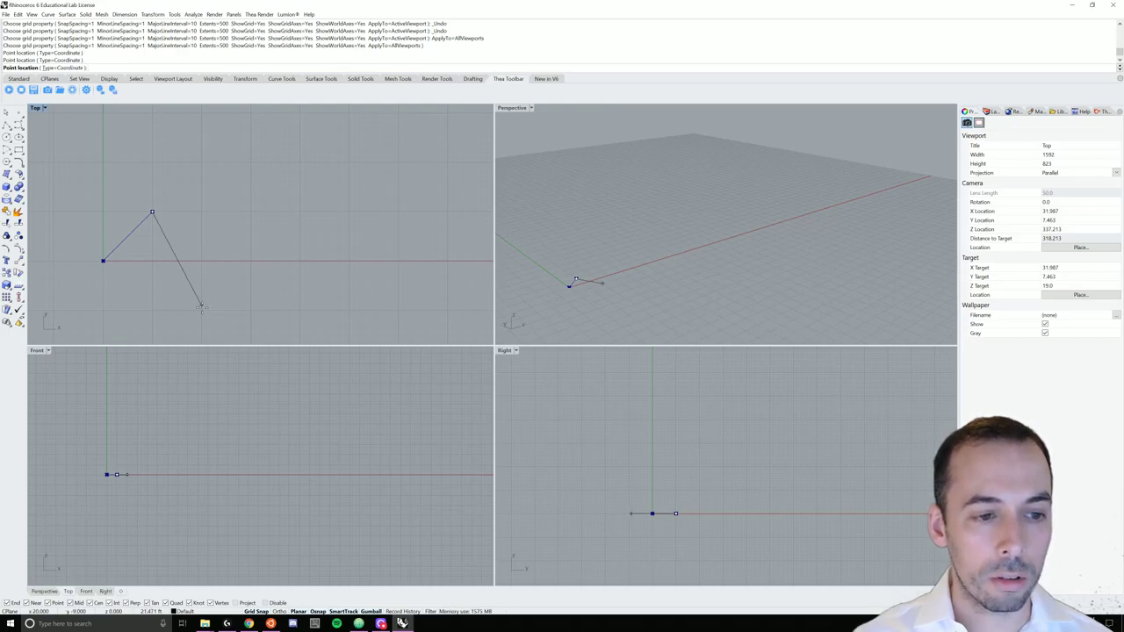
right_click_drag(201, 305, 194, 259)
left_click(194, 282)
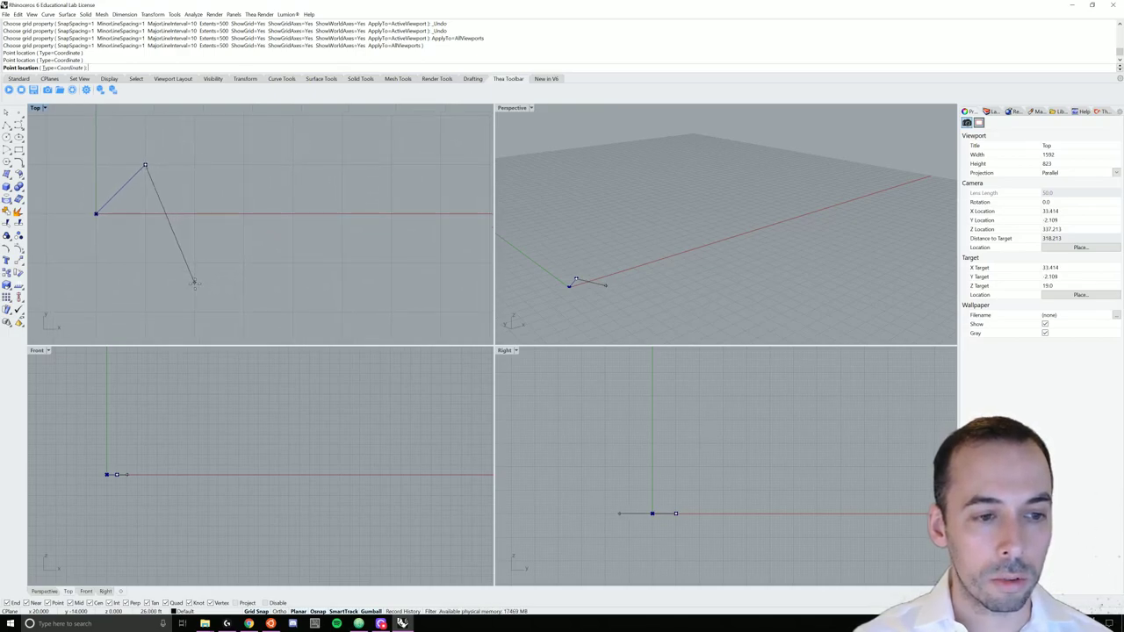
left_click(243, 116)
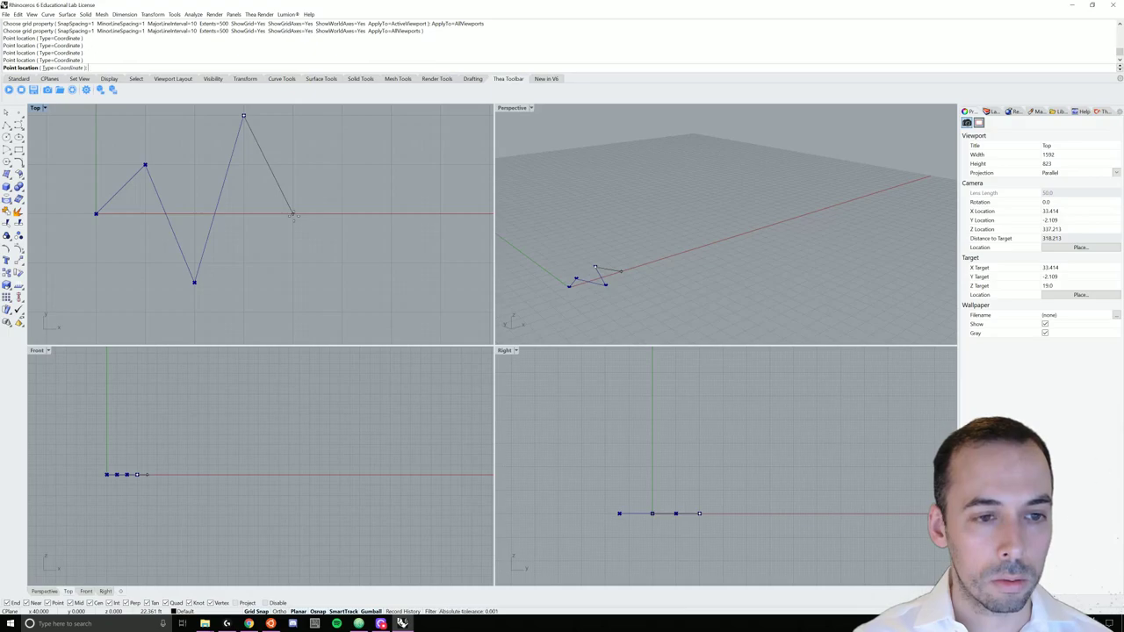
left_click(292, 215)
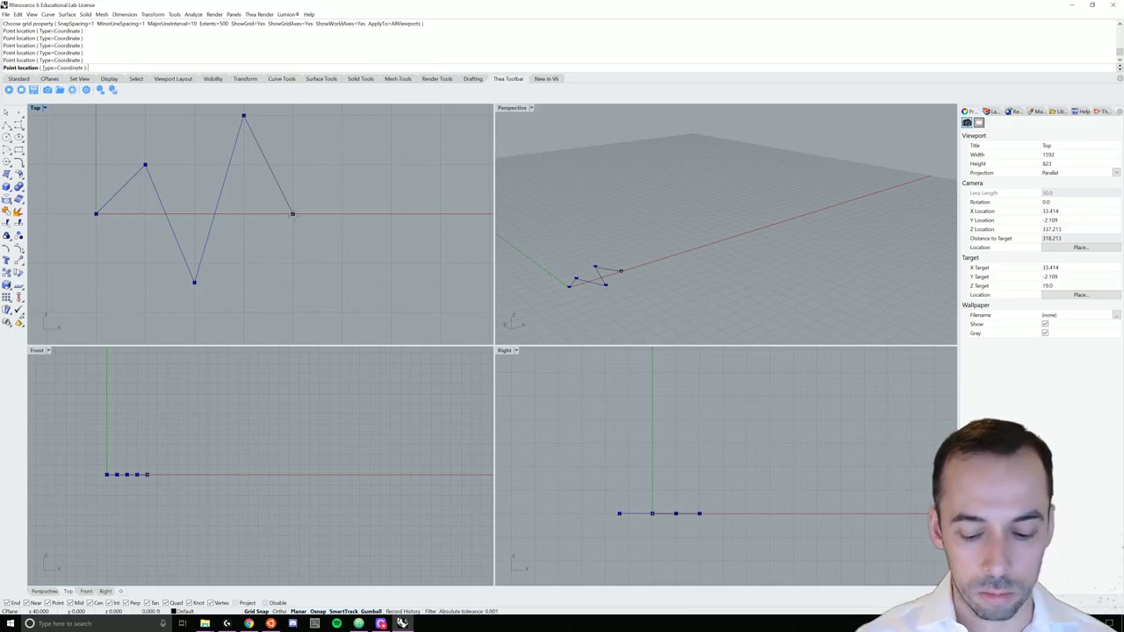
key("Return")
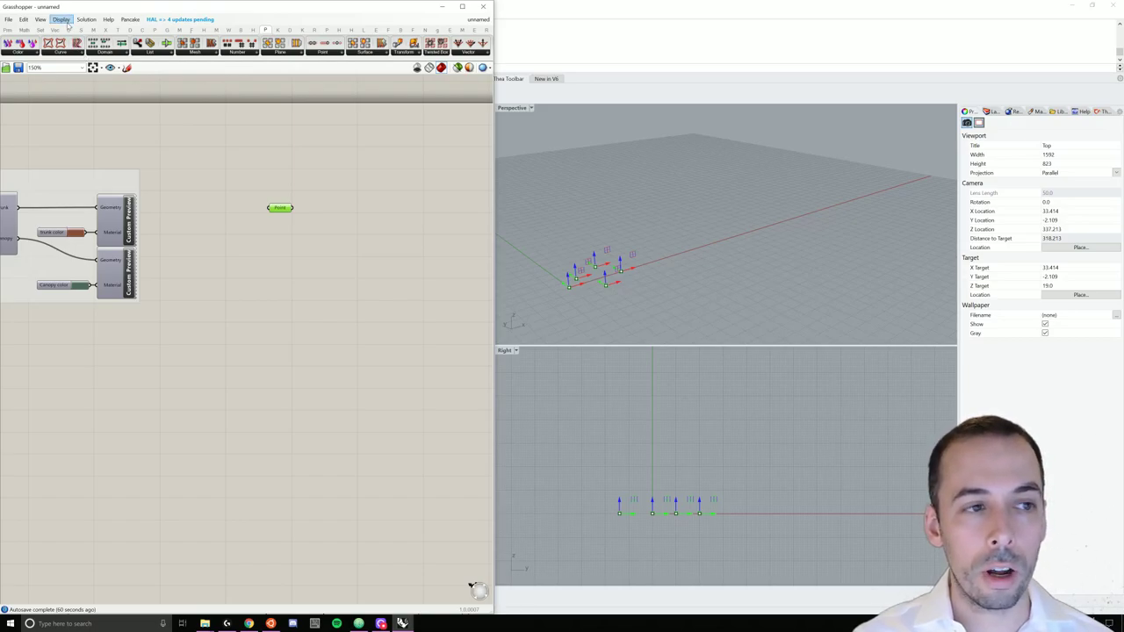
- Check the Gumballs display option, and use the third point's gumball in the Top view to move it to about y = -10
left_click(66, 20)
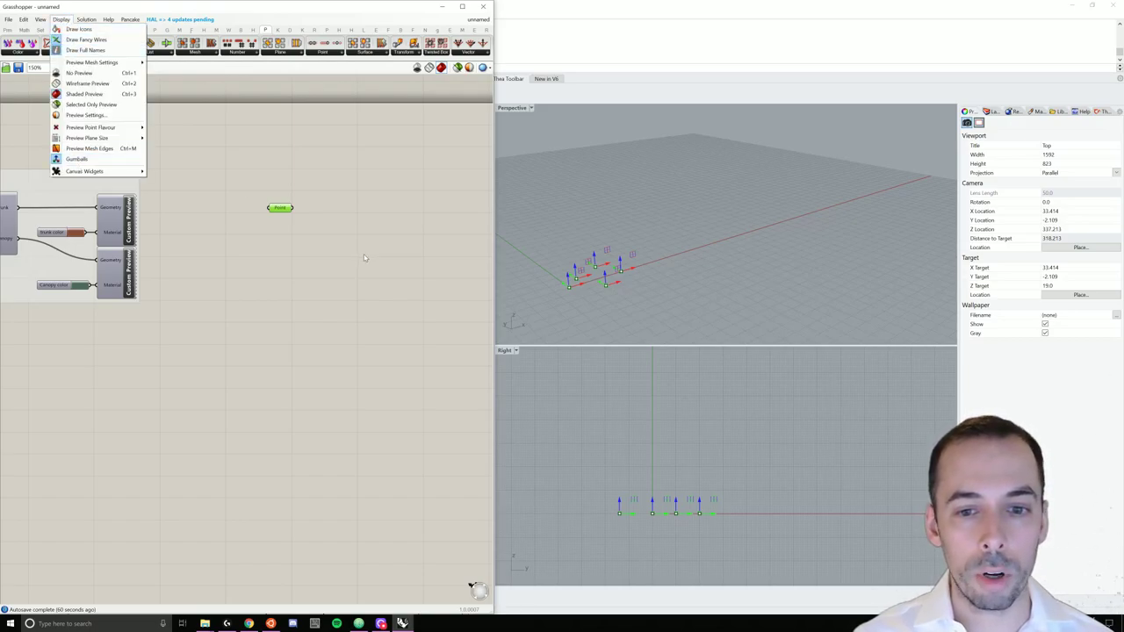
left_click(426, 265)
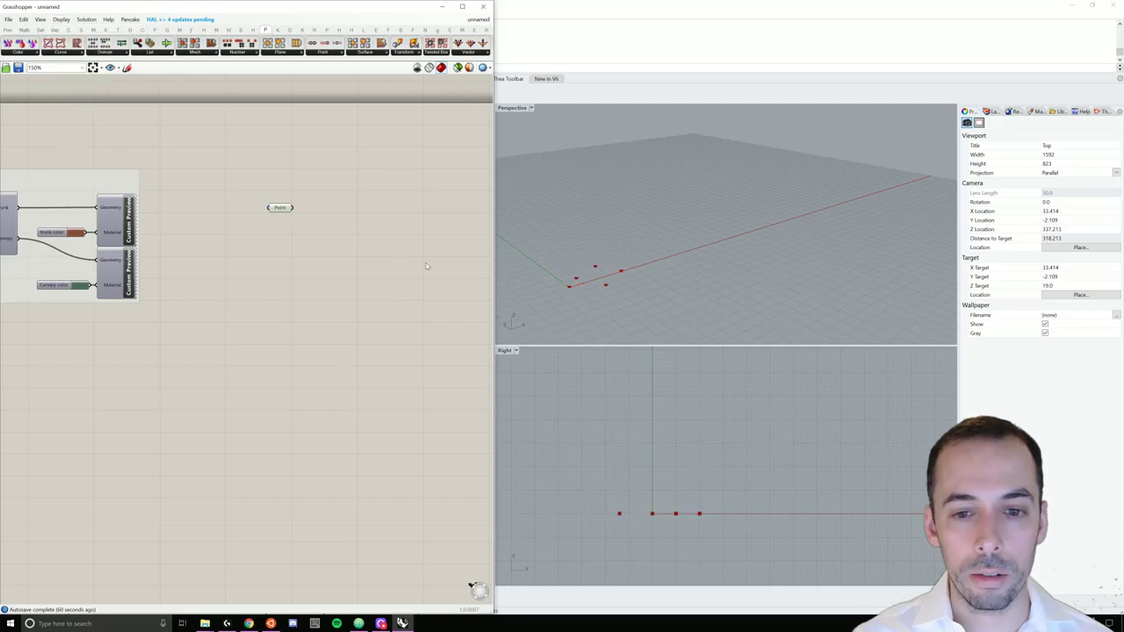
left_click(287, 208)
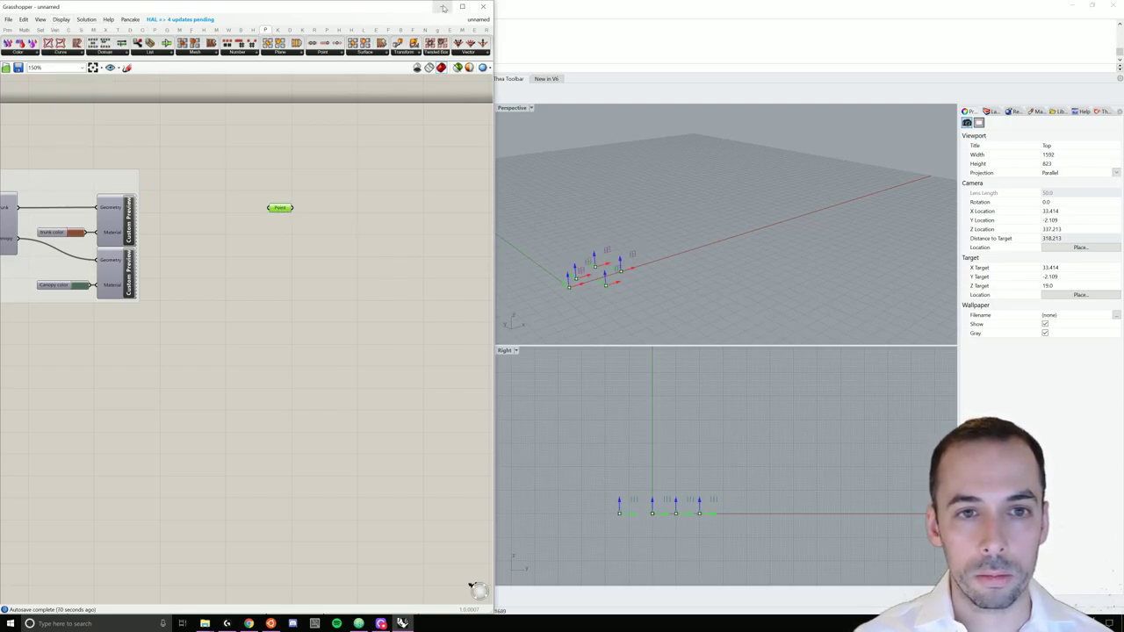
left_click(443, 7)
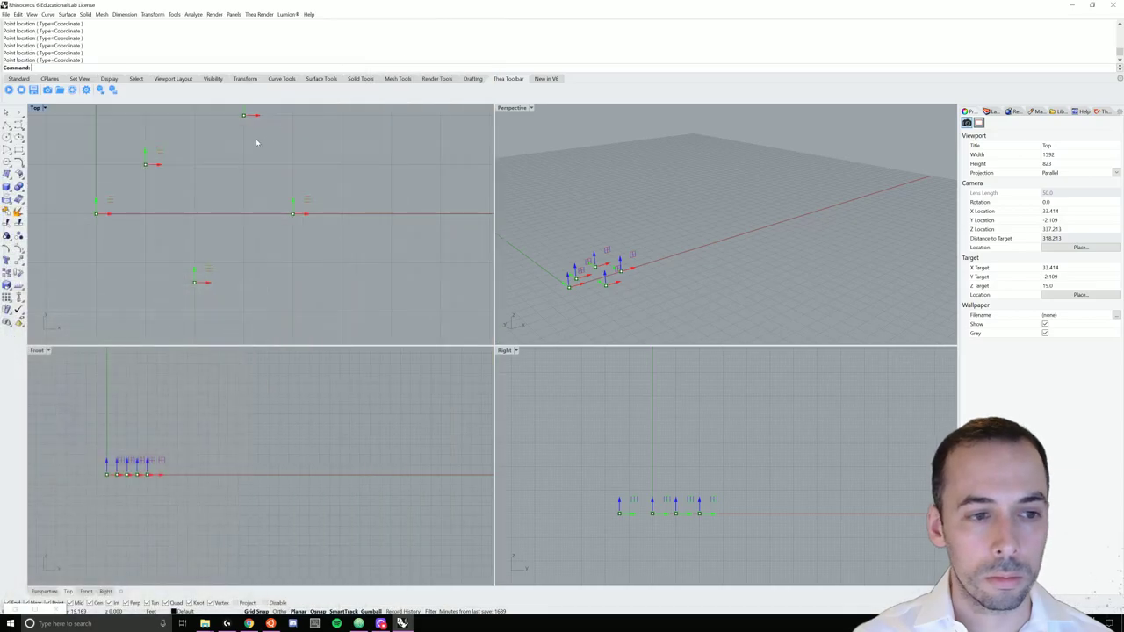
right_click_drag(182, 157, 196, 184)
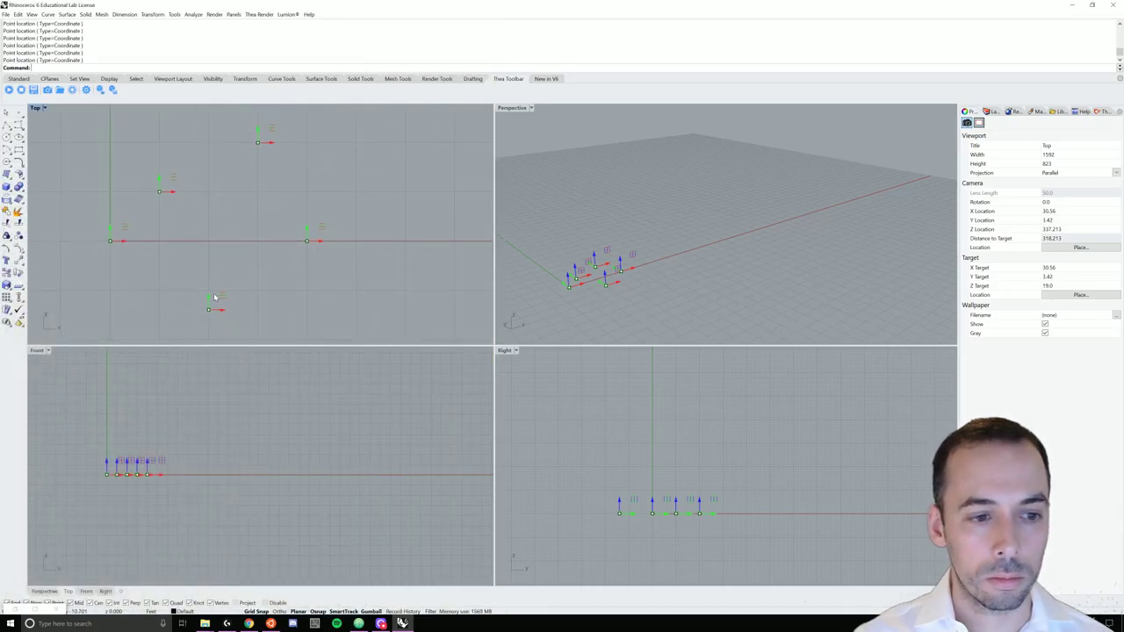
left_click_drag(208, 282, 208, 279)
left_click(275, 219)
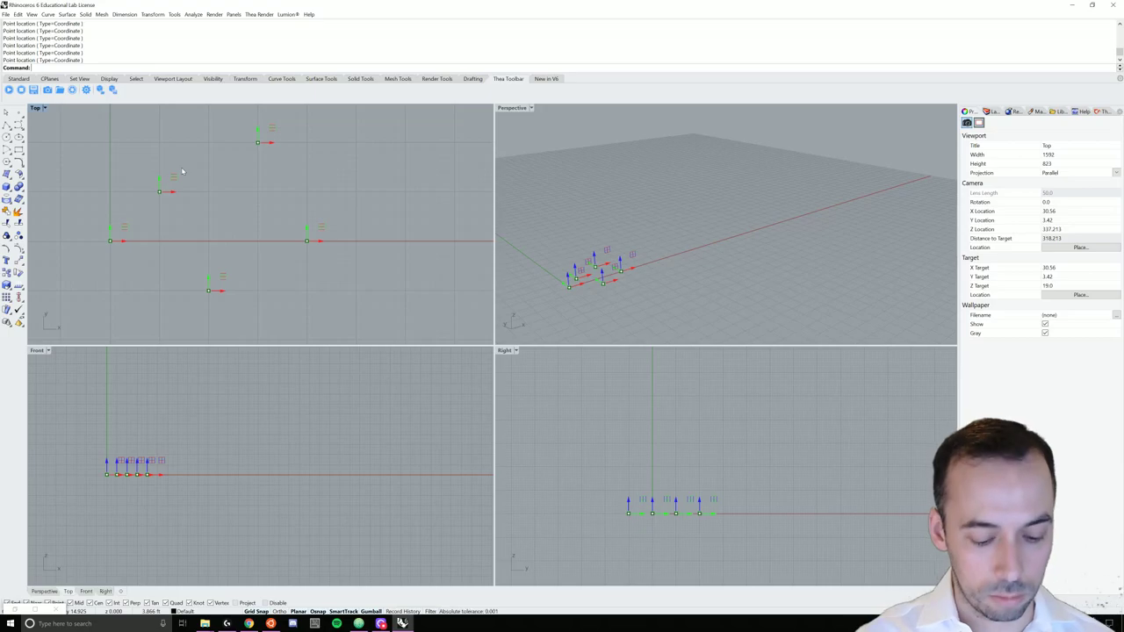
- Reopen the Grasshopper editor with the grasshopper command and deselect the Point parameter
type("grasshopper")
key("Return")
left_click(285, 221)
- Add an Interpolate data component beside the Point parameter and connect the points to its Data input
right_click_drag(289, 226, 249, 209)
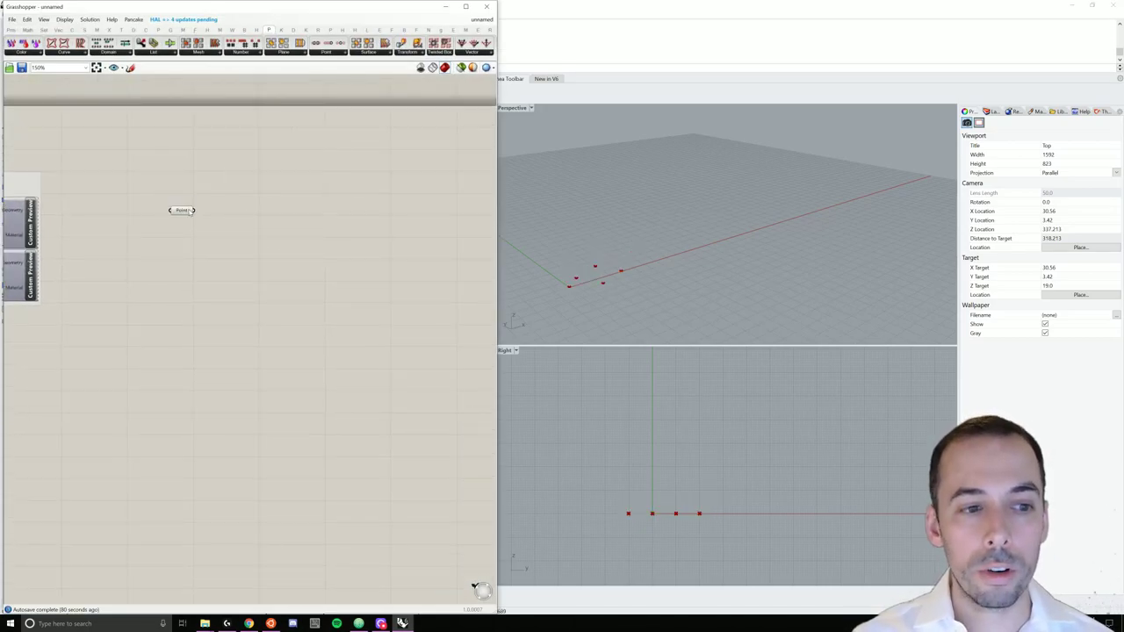
double_click(251, 215)
type("interpol")
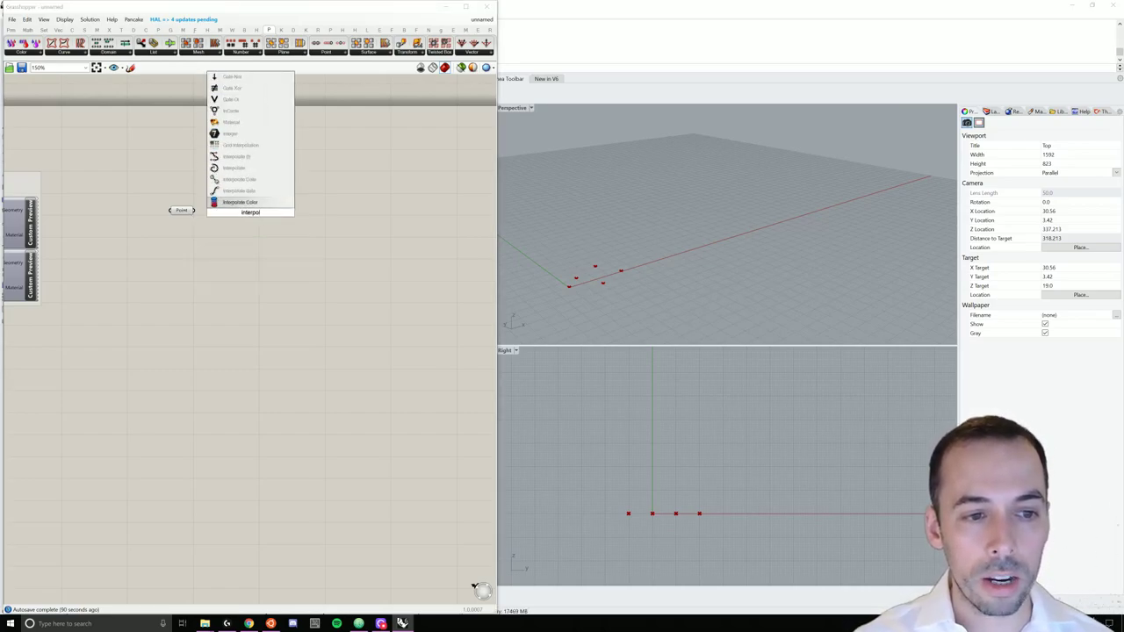
key("Up")
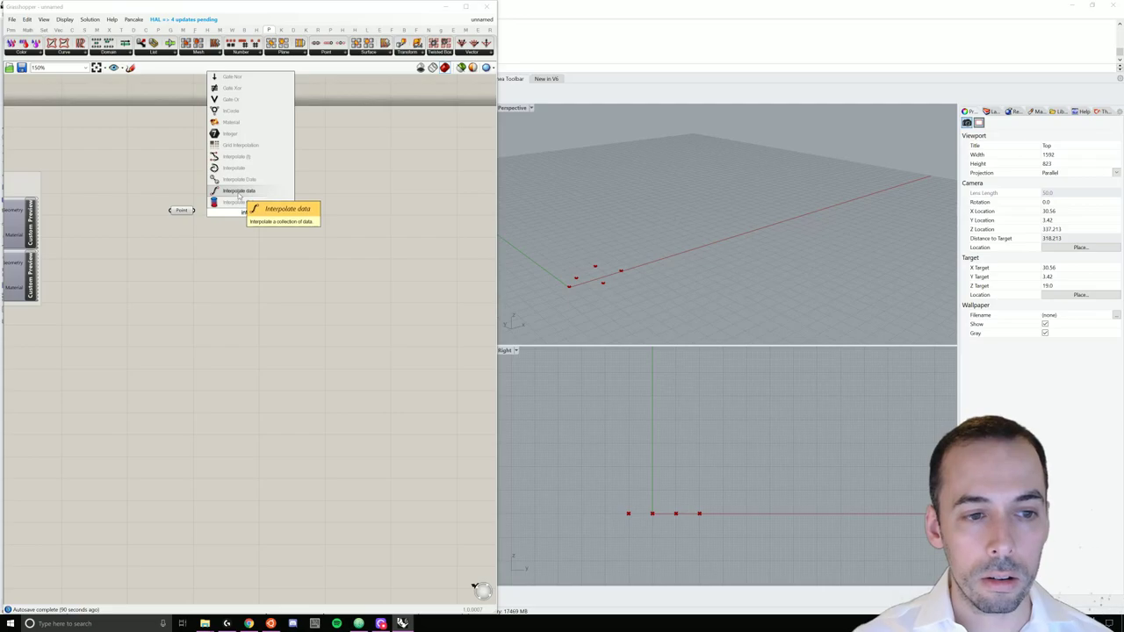
key("Return")
left_click_drag(286, 224, 293, 224)
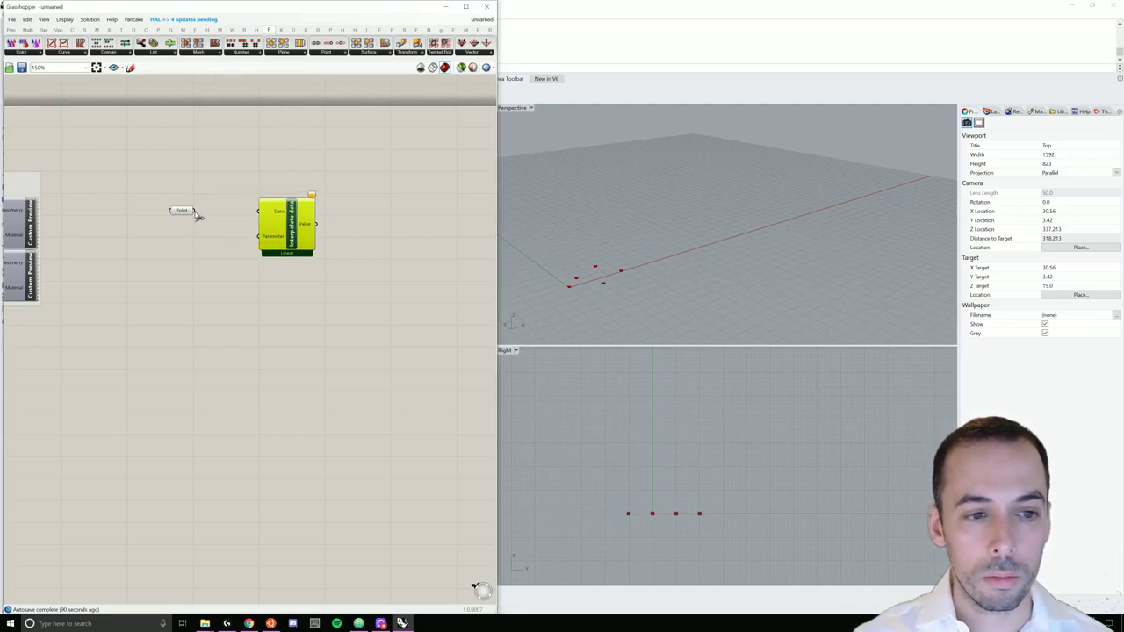
left_click_drag(195, 212, 259, 210)
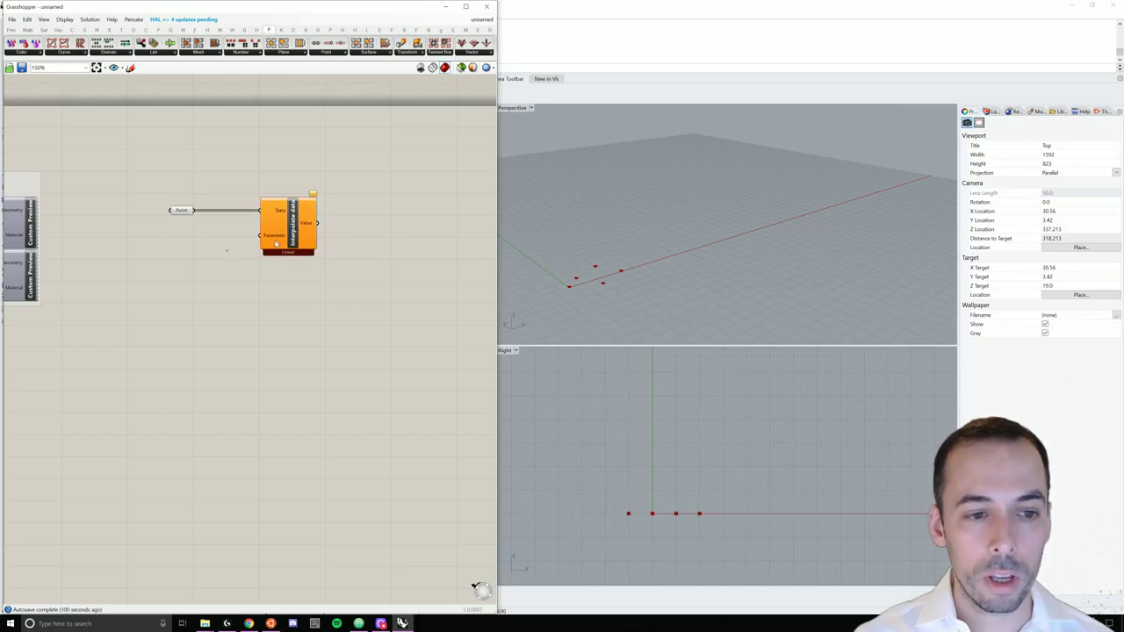
- Add a Range component below the Point parameter and connect its output to the Interpolate data component's Parameter input
double_click(205, 253)
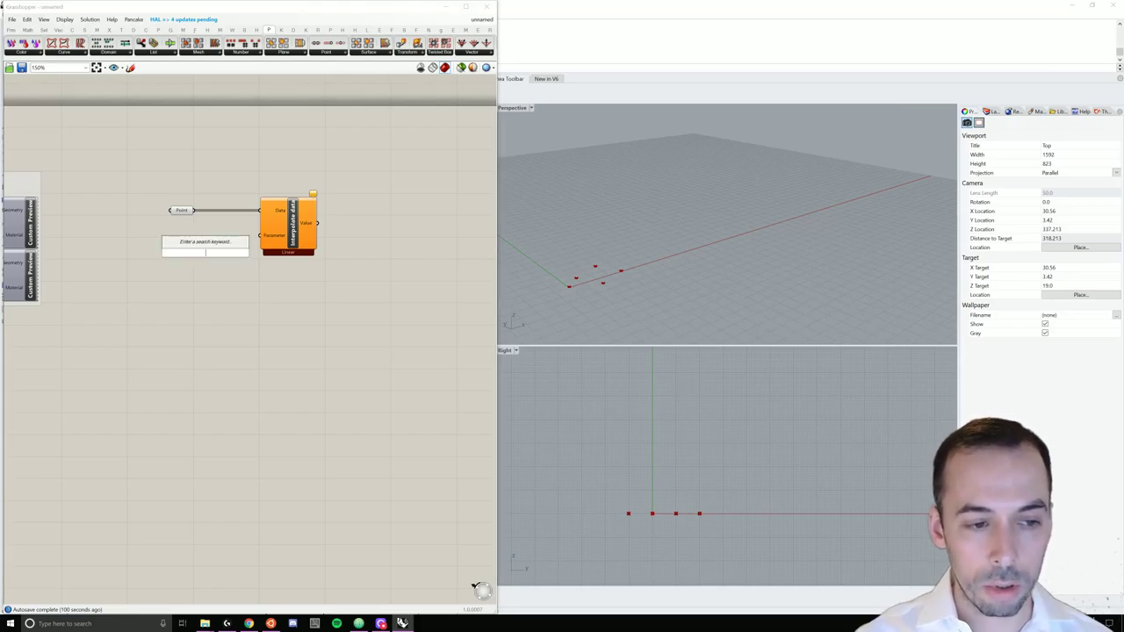
type("range")
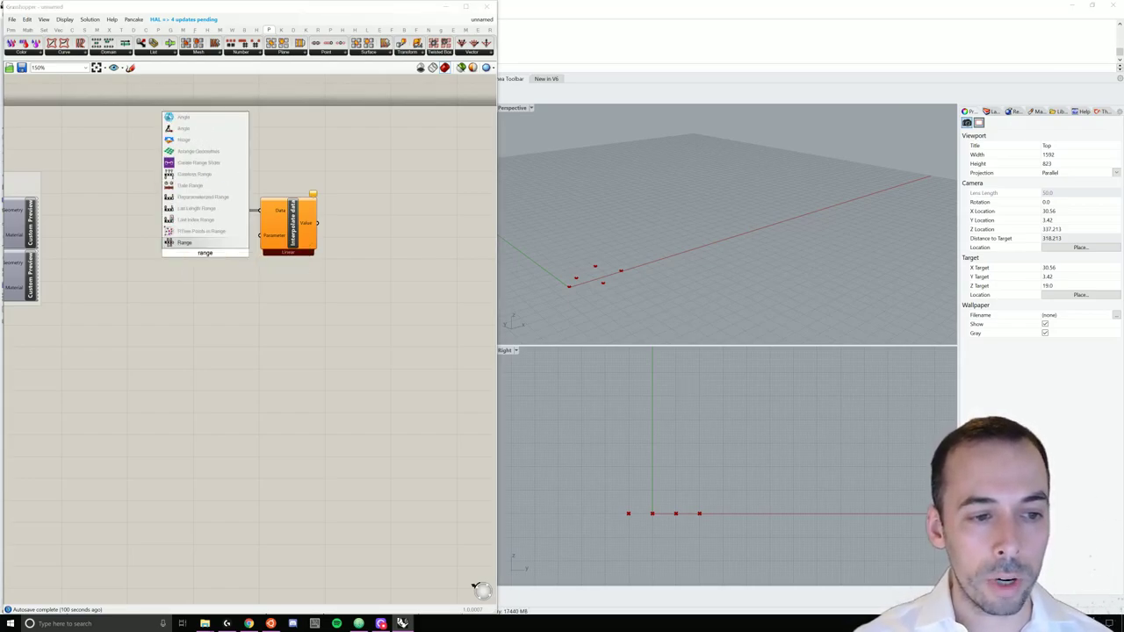
left_click(185, 242)
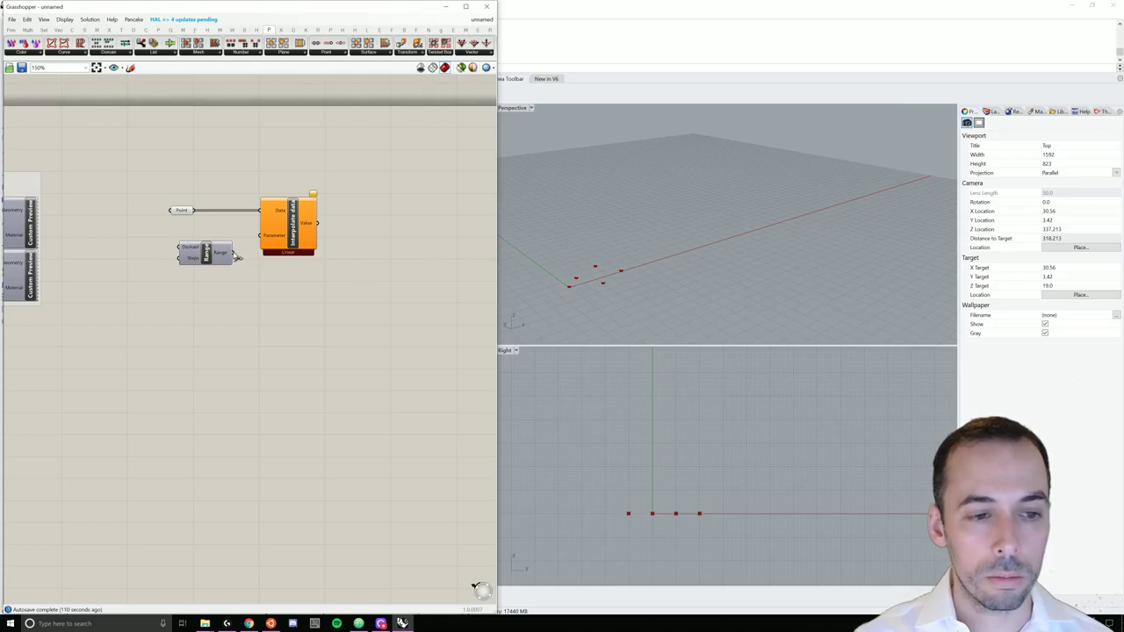
left_click_drag(236, 254, 261, 236)
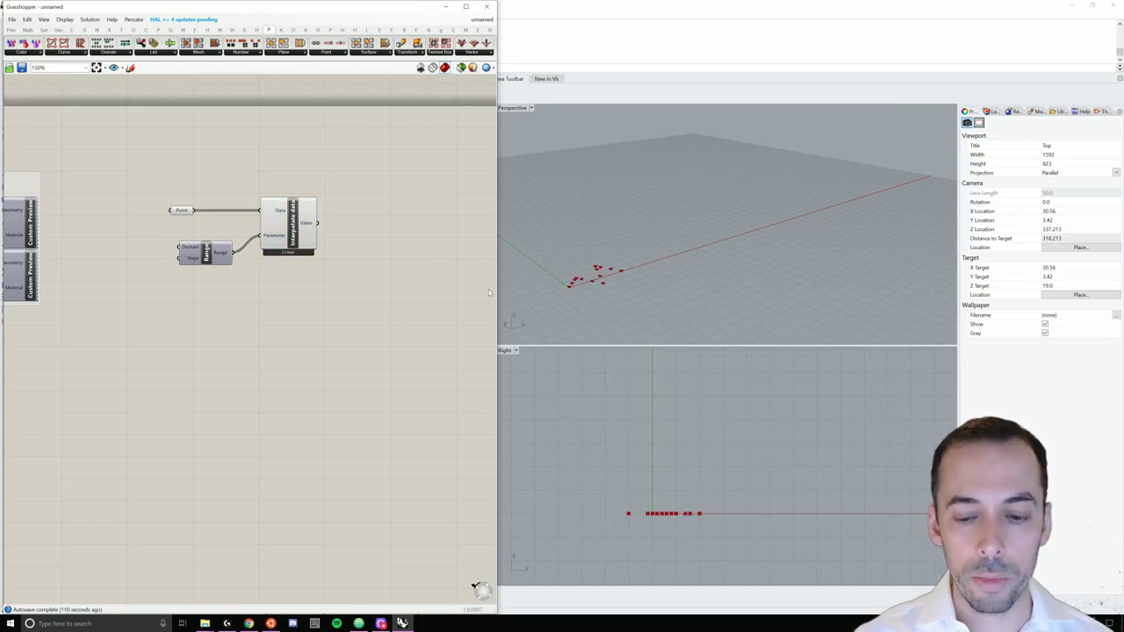
scroll(579, 289, "up", 3)
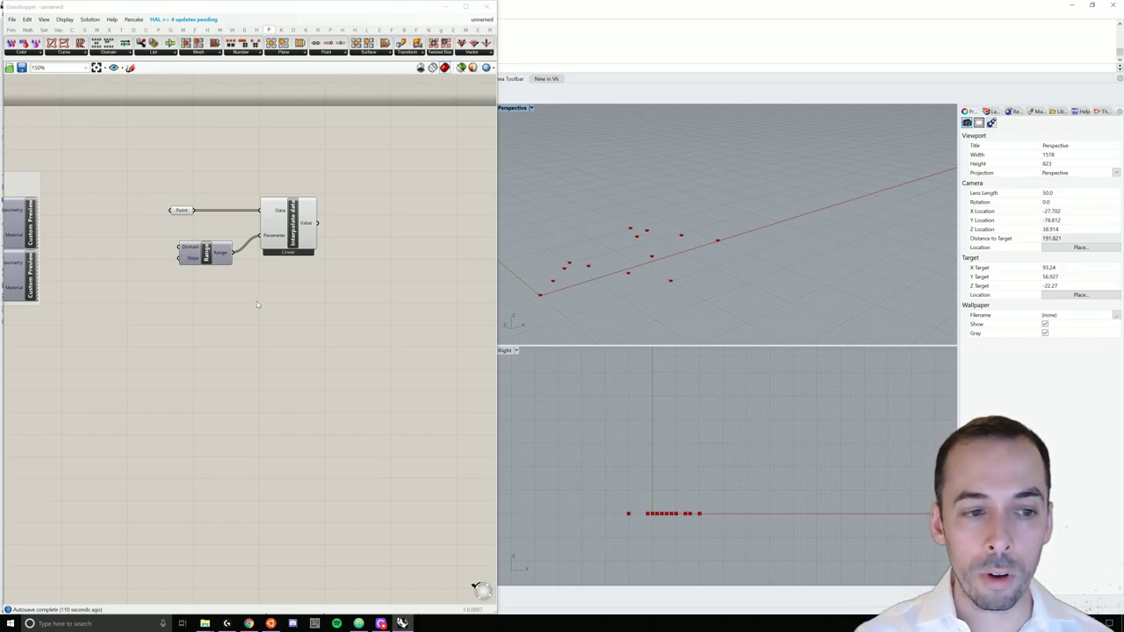
- Shift the Range and Interpolate data components away from the Point parameter and add a Number Slider in front of Range
right_click_drag(257, 308, 337, 293)
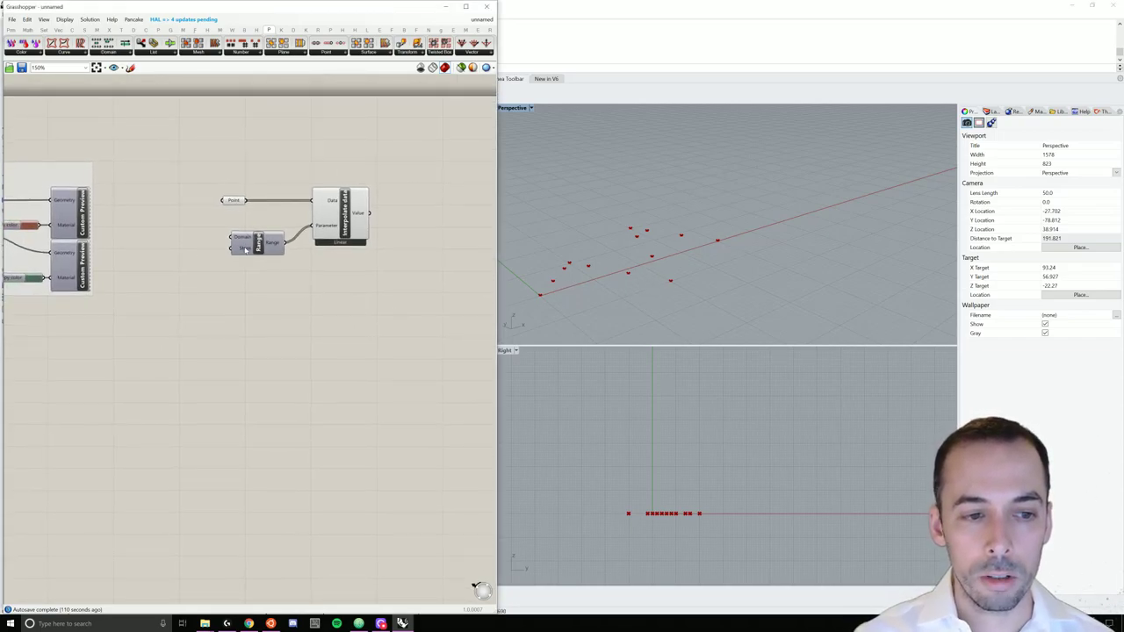
left_click_drag(386, 170, 353, 253)
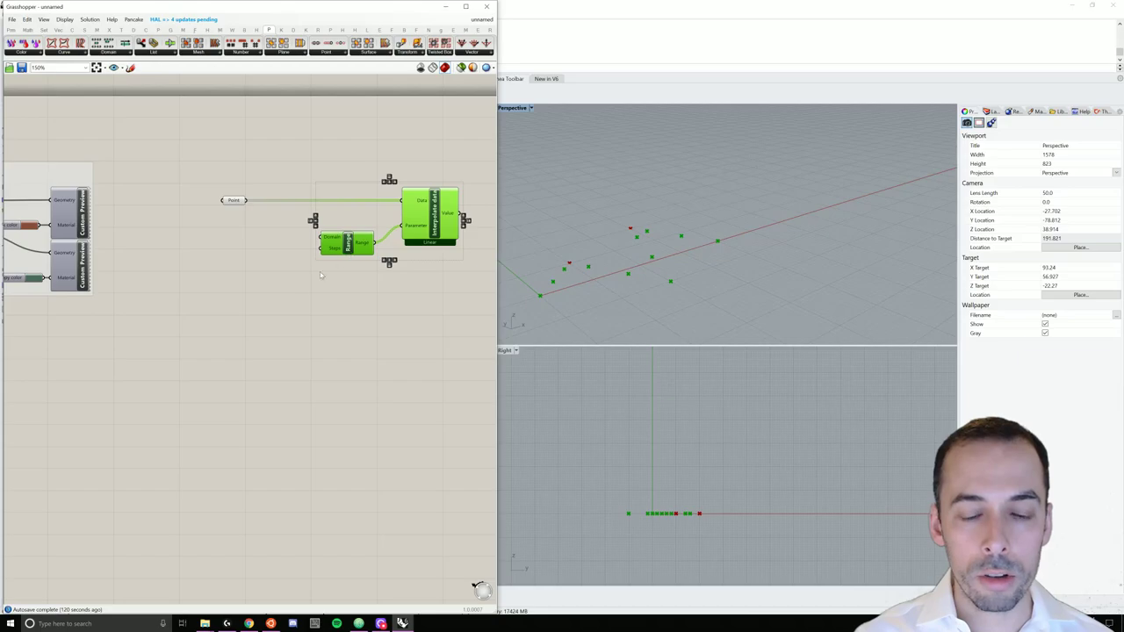
left_click(257, 251)
double_click(254, 250)
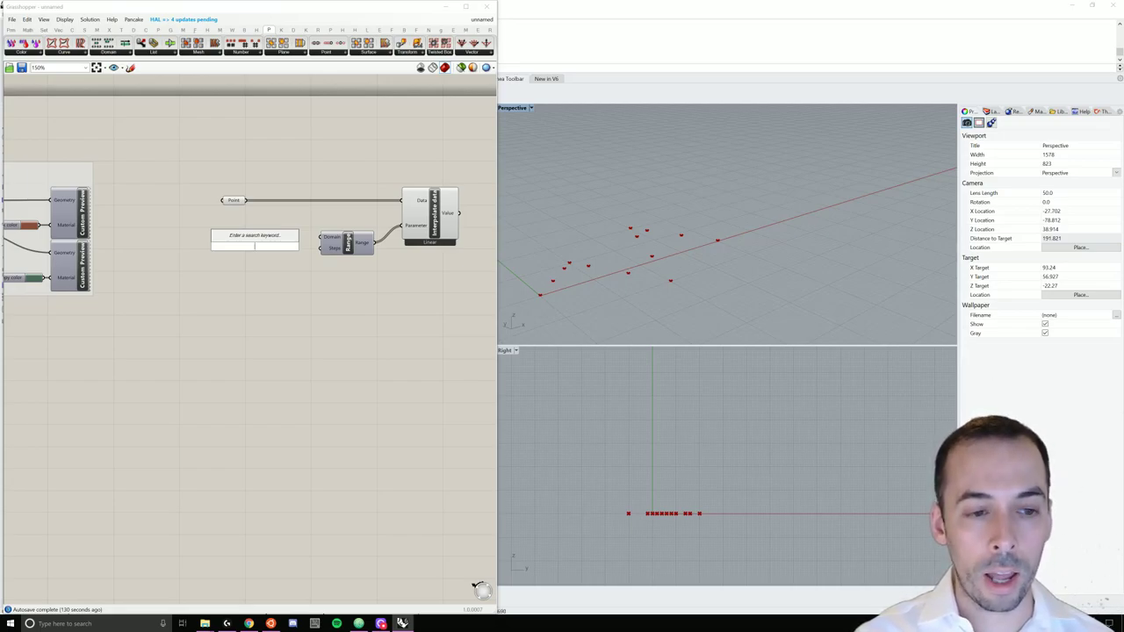
type("number")
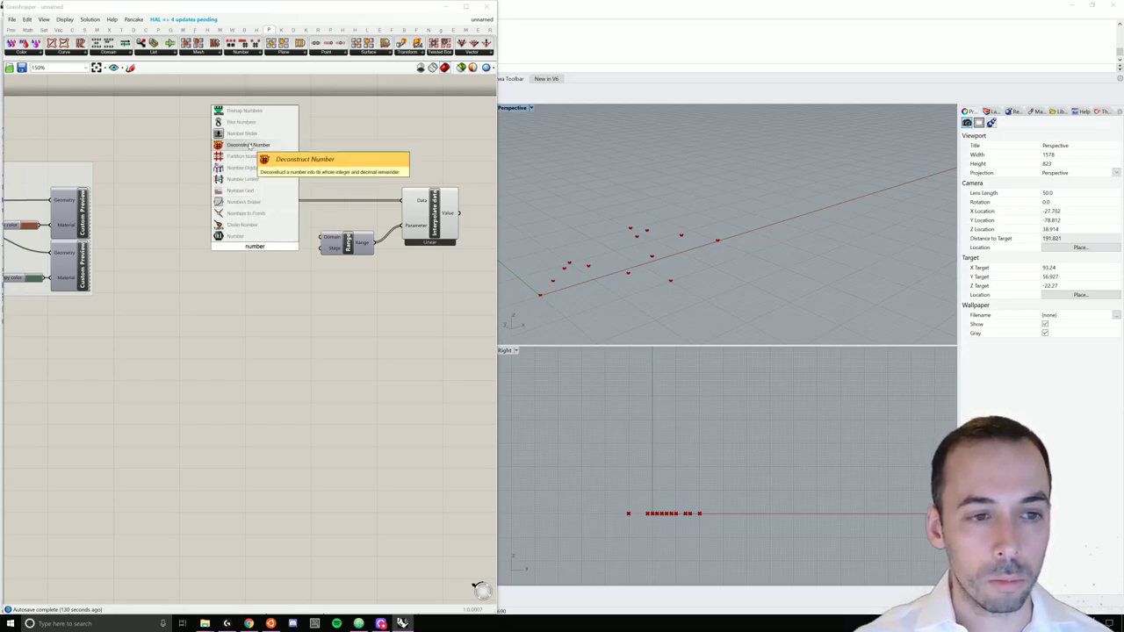
left_click(242, 134)
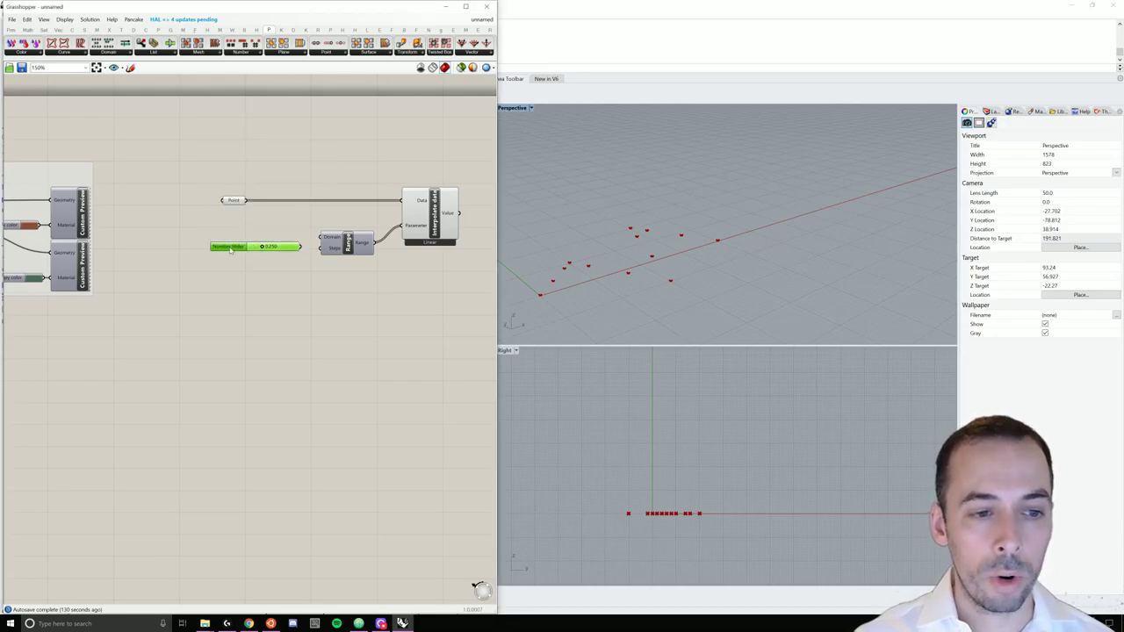
- Name the number slider Count and set it to integer rounding, a numeric range of 36 and a value of 24
double_click(230, 249)
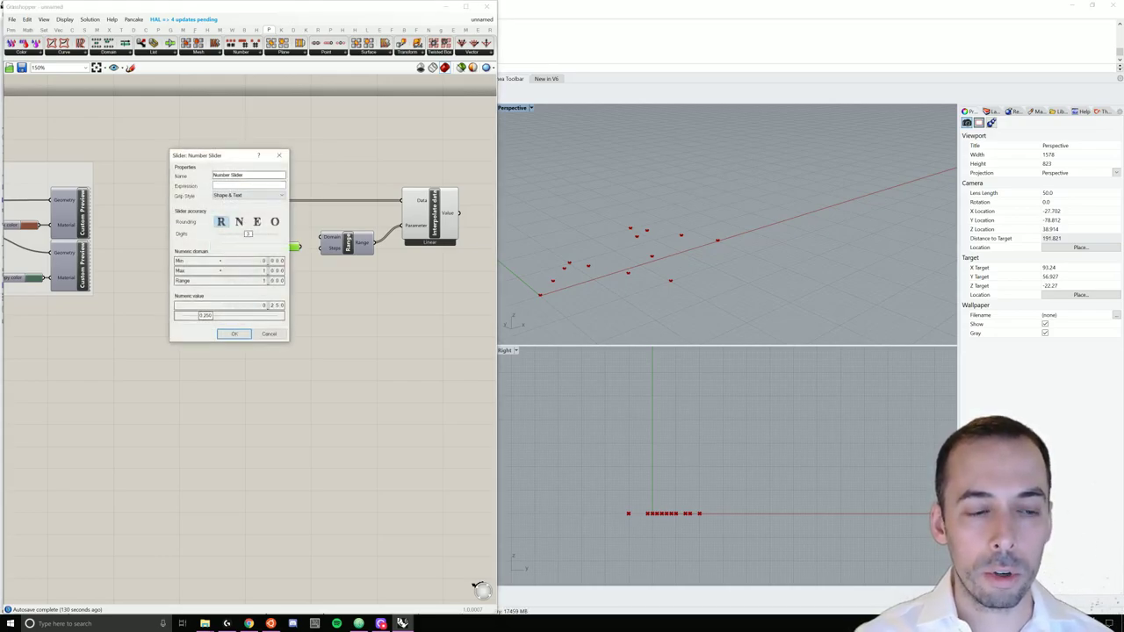
type("Count")
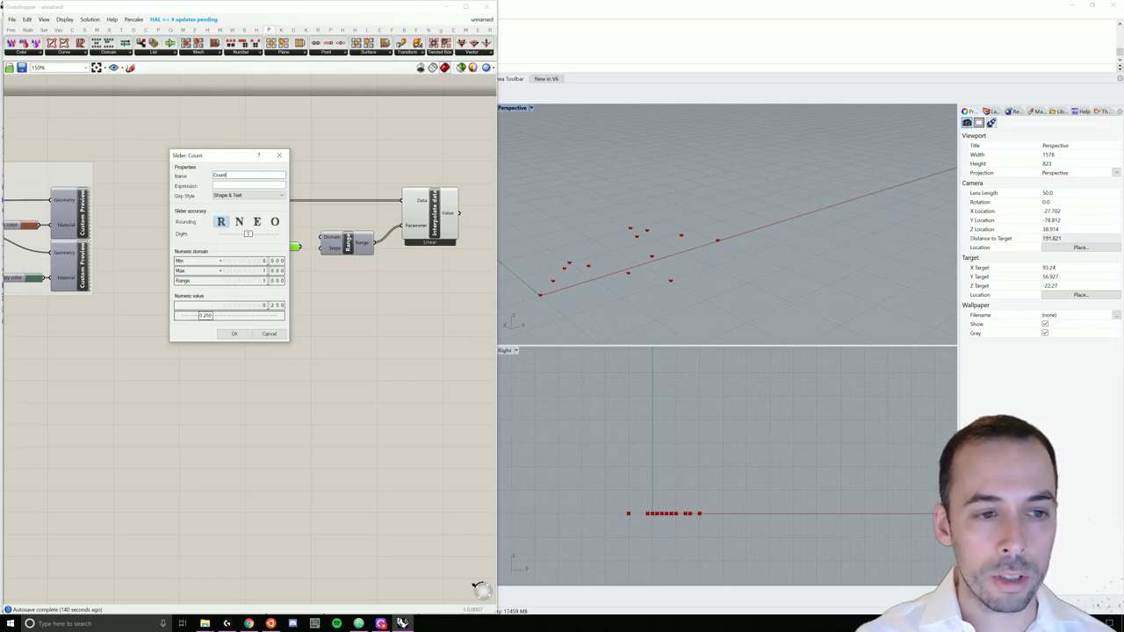
left_click(239, 222)
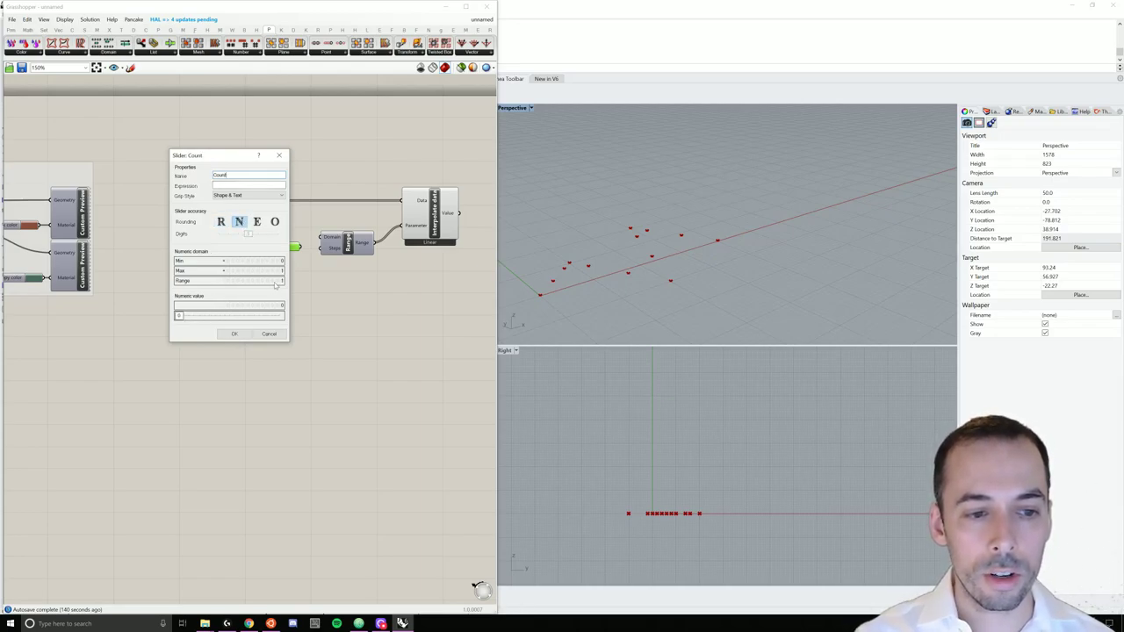
left_click(274, 282)
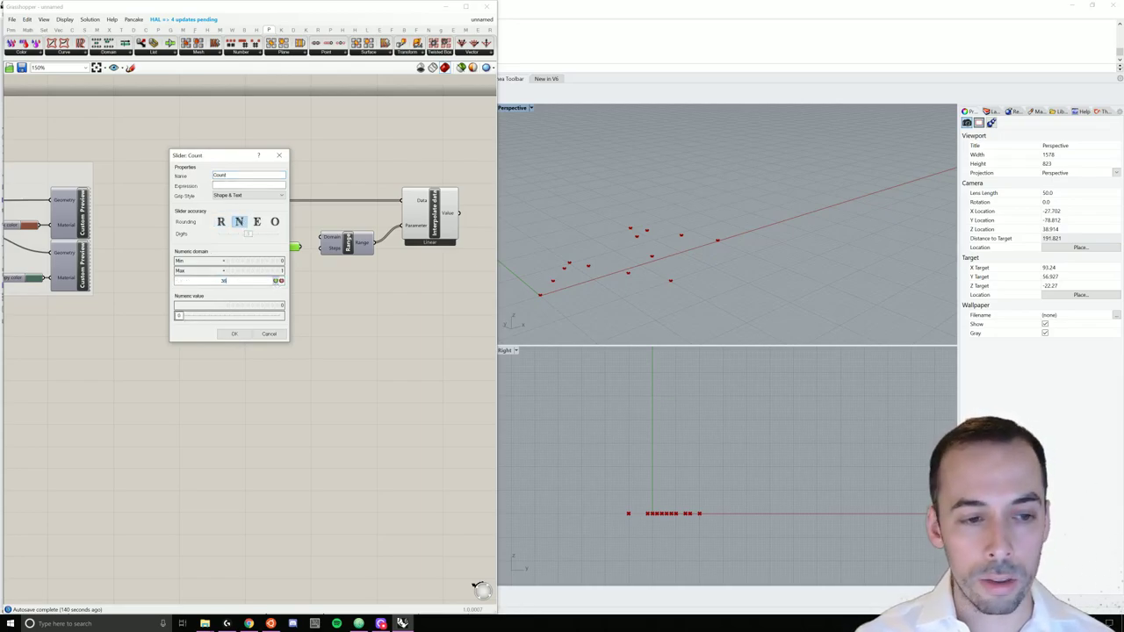
type("30")
left_click(274, 316)
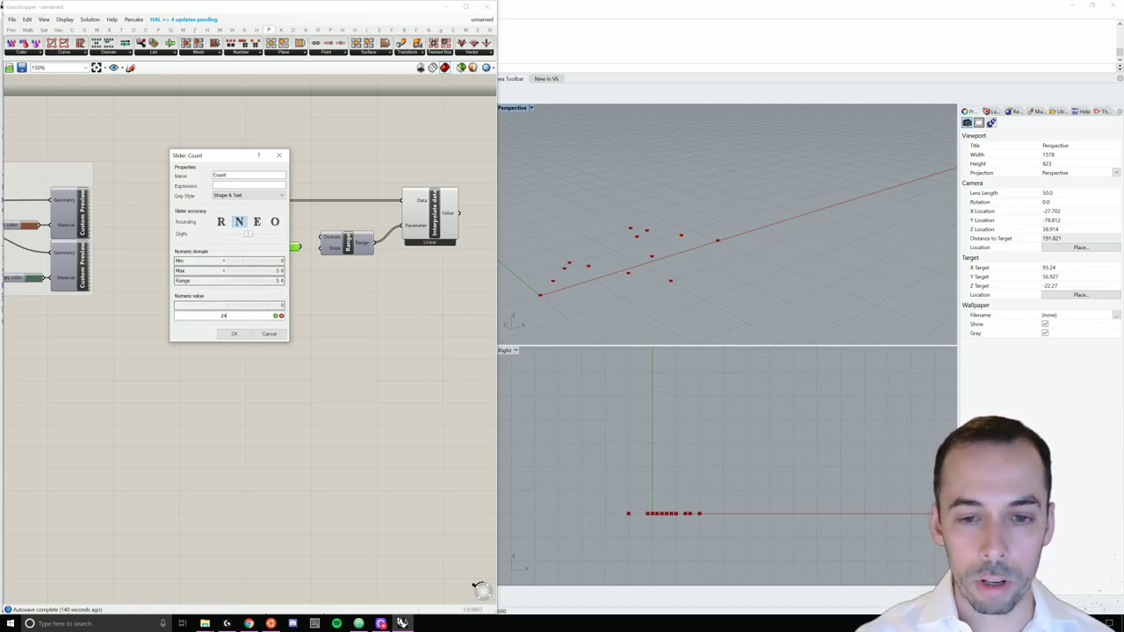
left_click(234, 334)
- Connect the Count slider to the Range component's Steps input and space the slider, Range and Interpolate data components neatly
left_click_drag(295, 251, 284, 253)
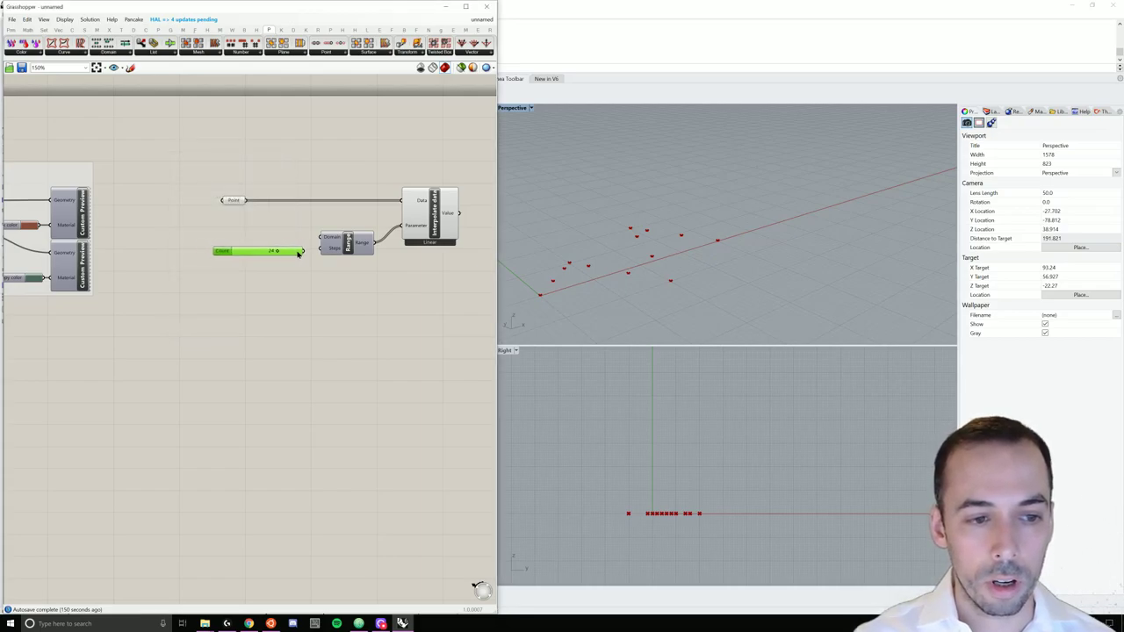
left_click_drag(298, 253, 314, 254)
left_click_drag(447, 172, 297, 247)
left_click(299, 250)
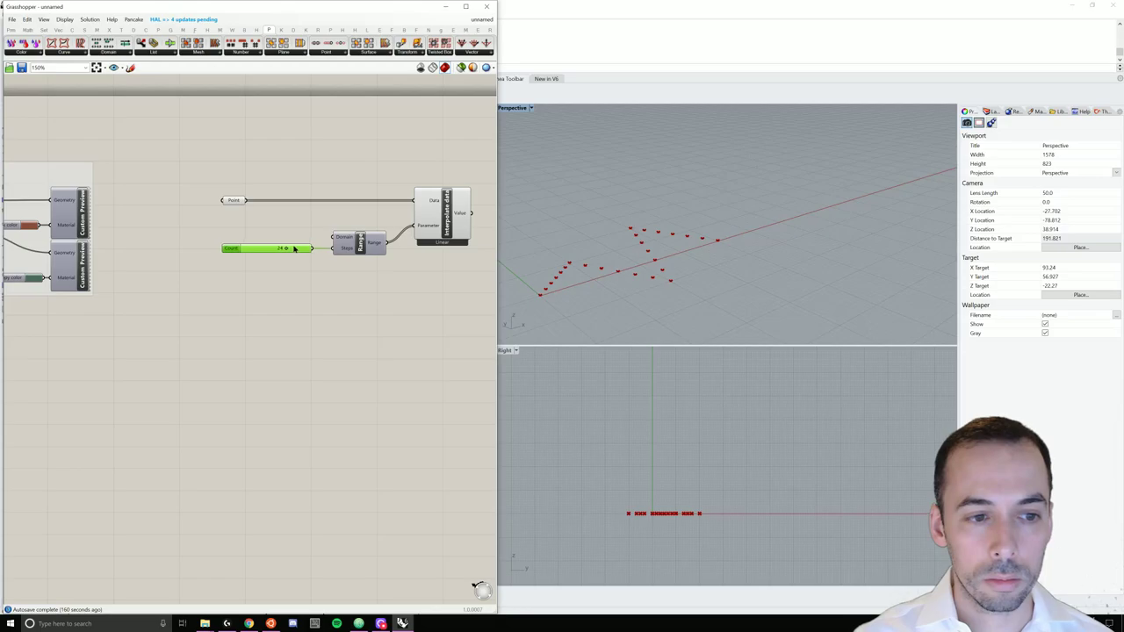
left_click(314, 289)
- Apply the expression x-1 to the Range component's Steps input
right_click_drag(412, 318, 284, 321)
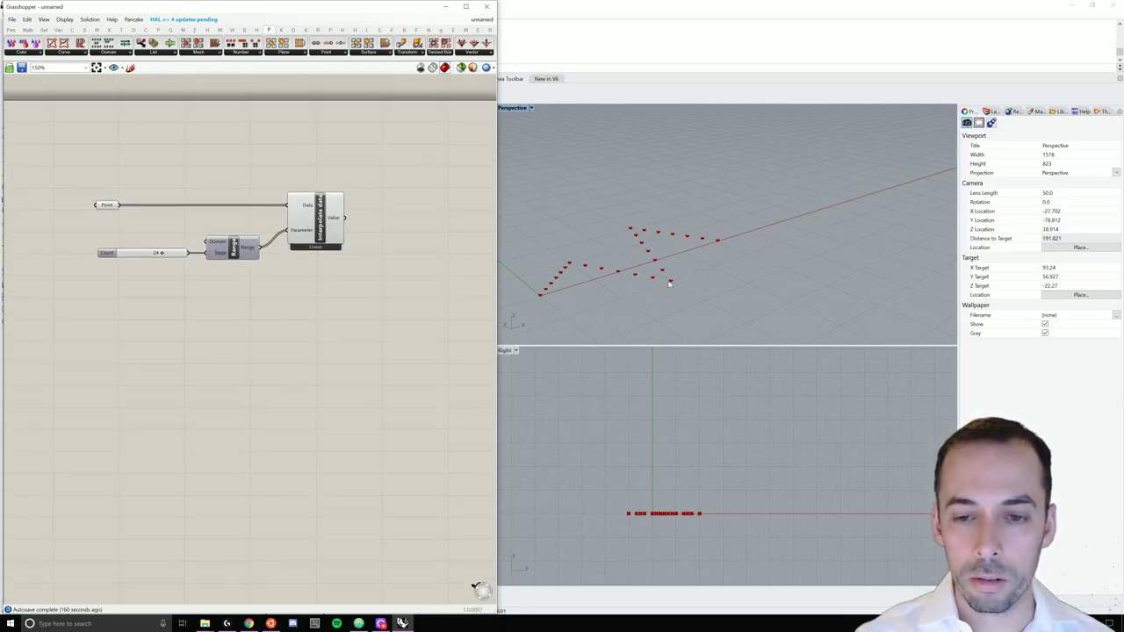
right_click_drag(576, 283, 615, 265, "shift")
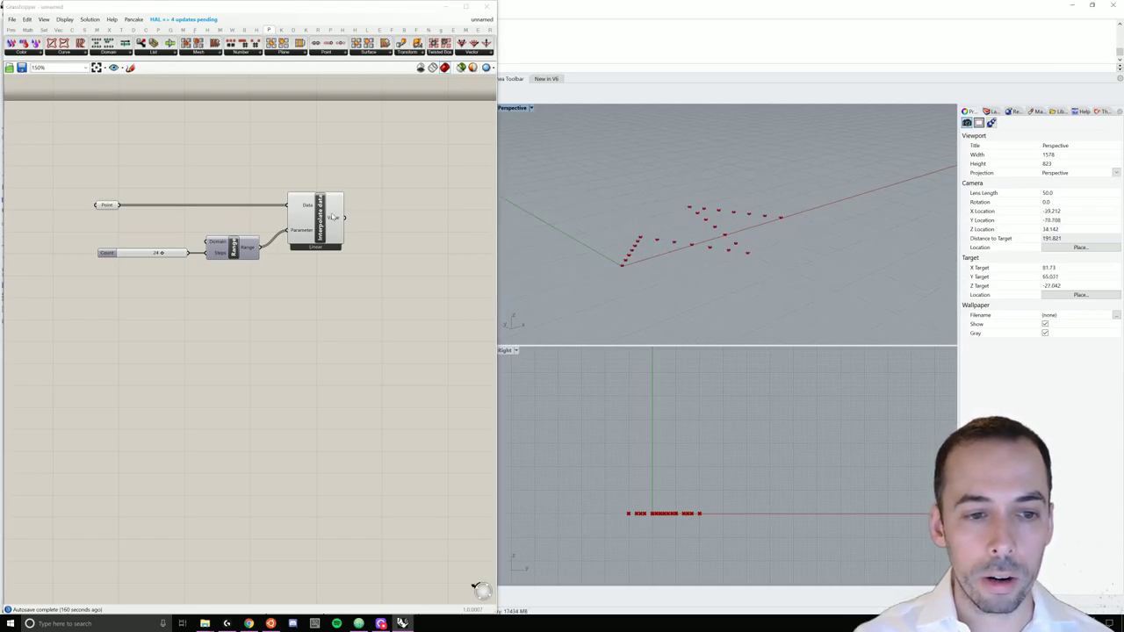
mouse_move(334, 218)
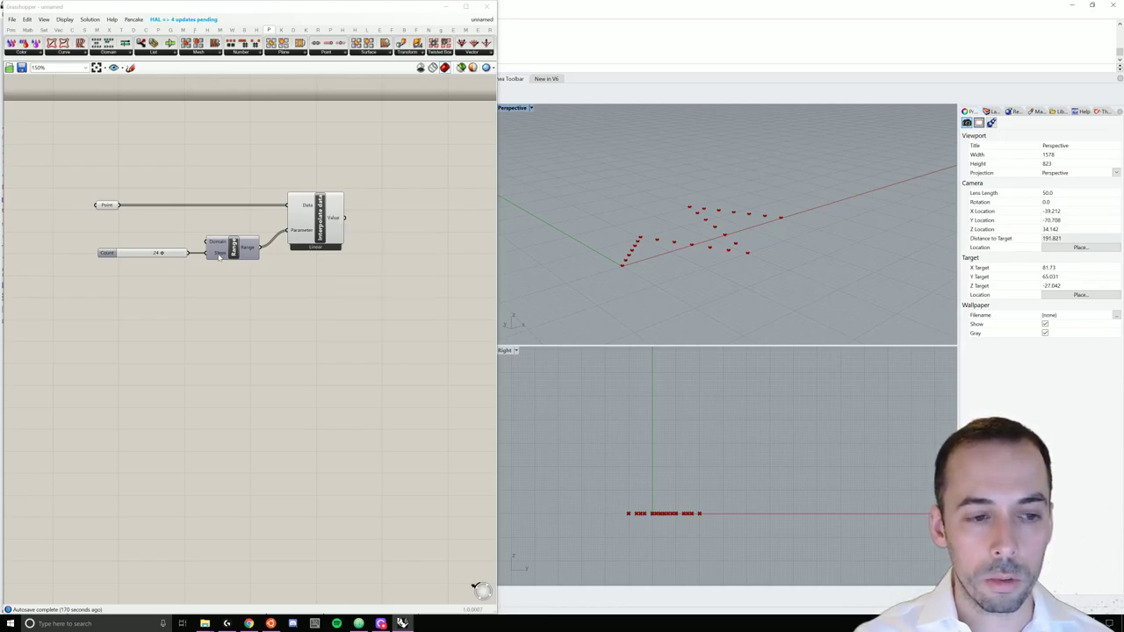
mouse_move(221, 255)
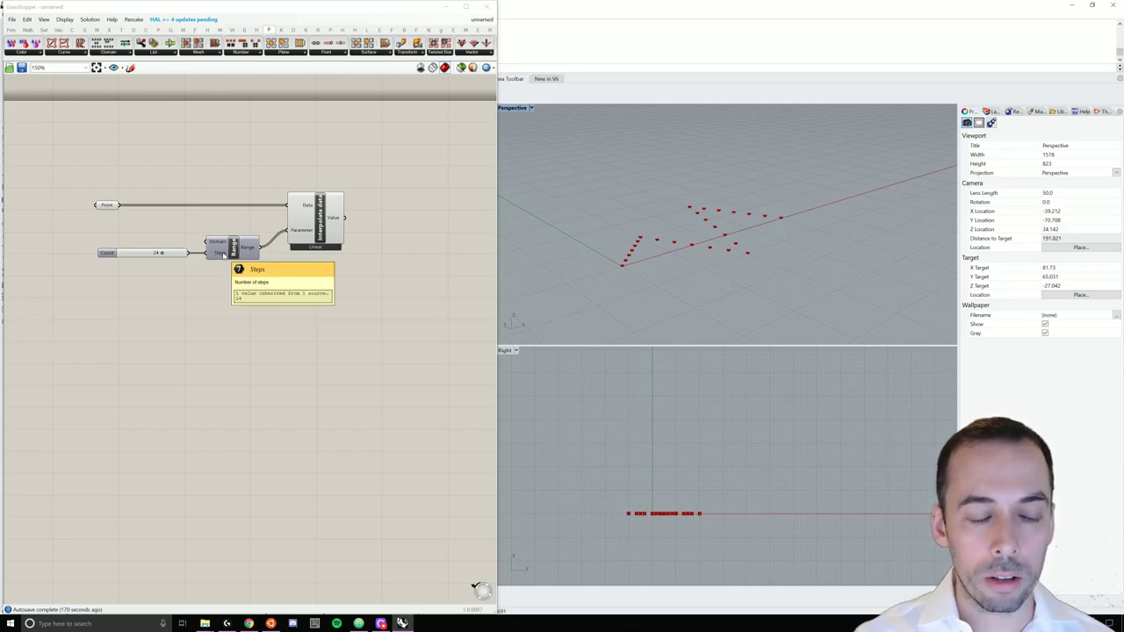
right_click(223, 253)
mouse_move(284, 334)
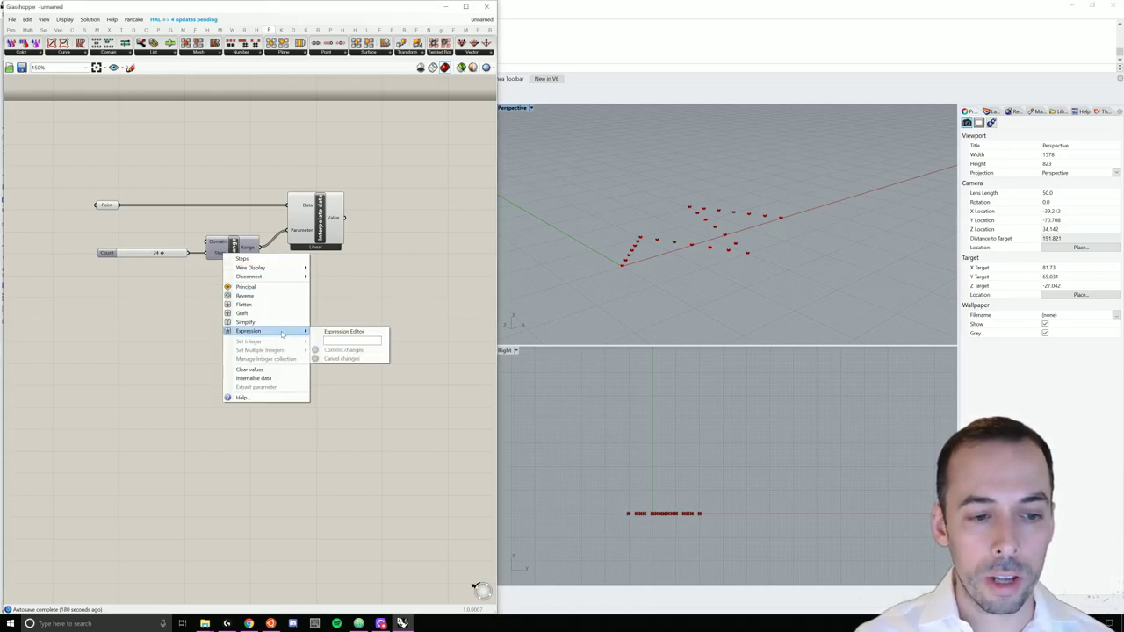
left_click(323, 340)
type("x-1")
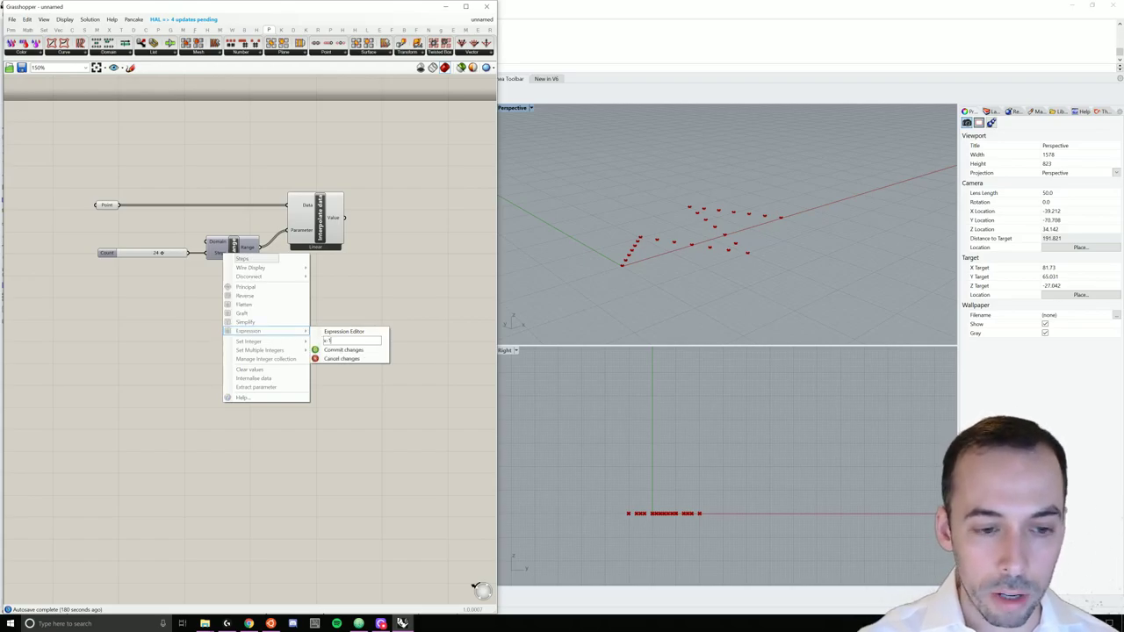
left_click(353, 352)
- Switch the Interpolate data component's interpolation method to Catmull and inspect the resulting points in the Perspective view
right_click_drag(688, 279, 639, 271)
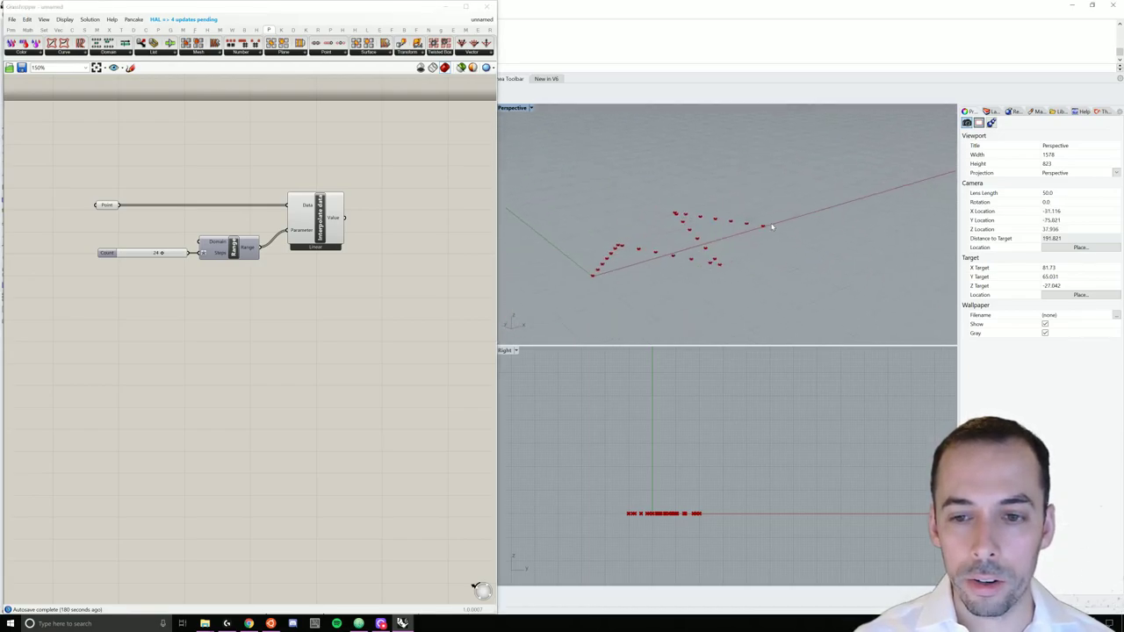
right_click(322, 228)
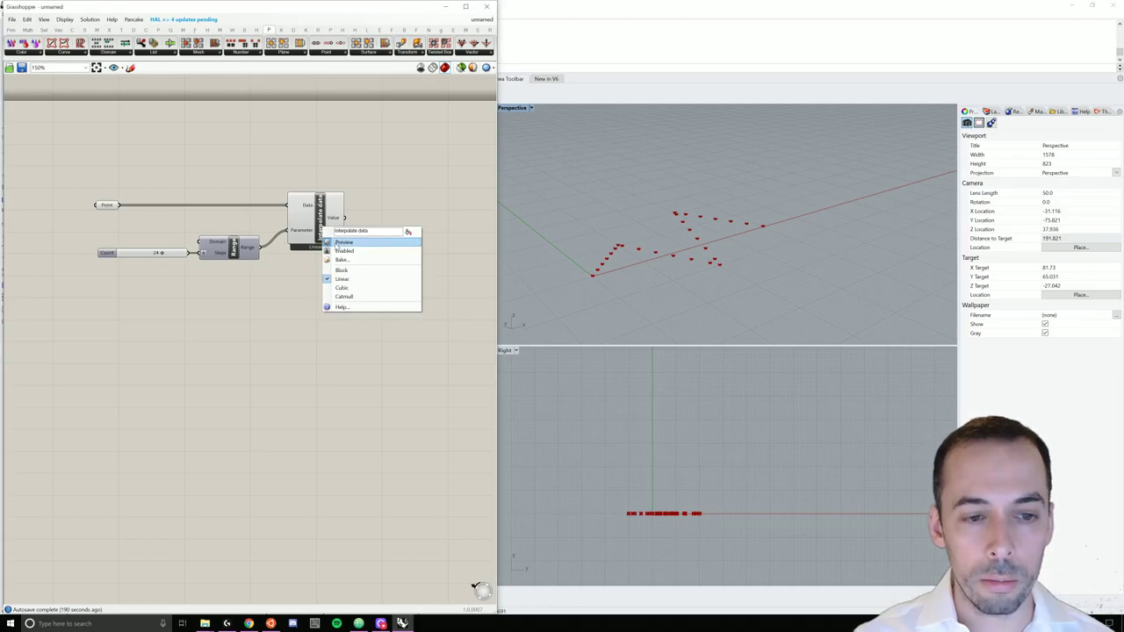
left_click(347, 298)
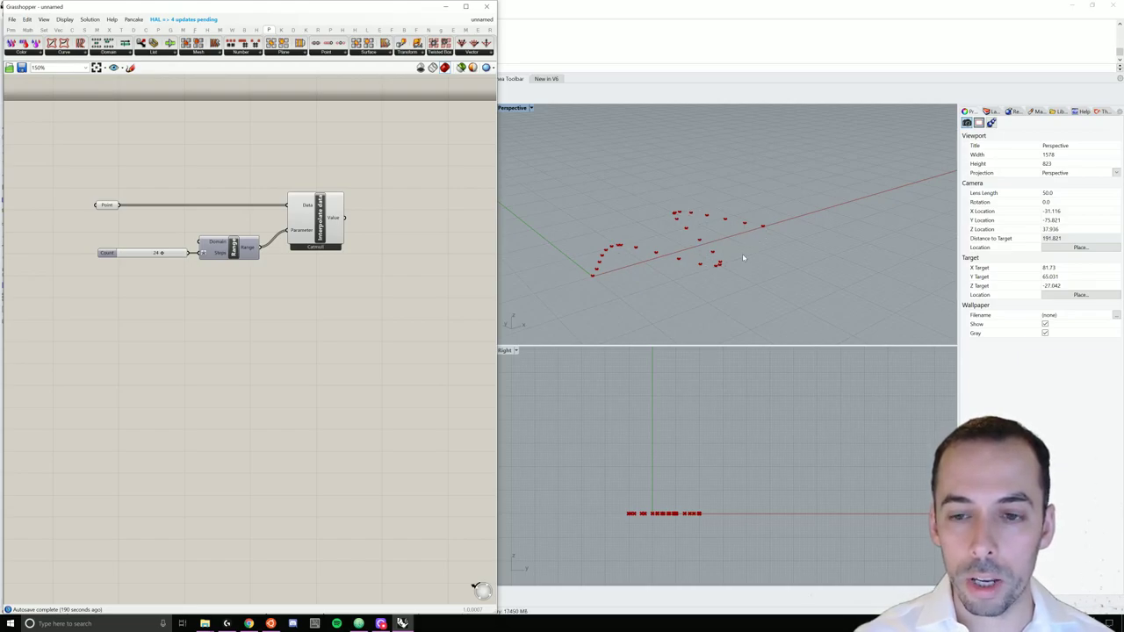
right_click_drag(676, 220, 682, 288)
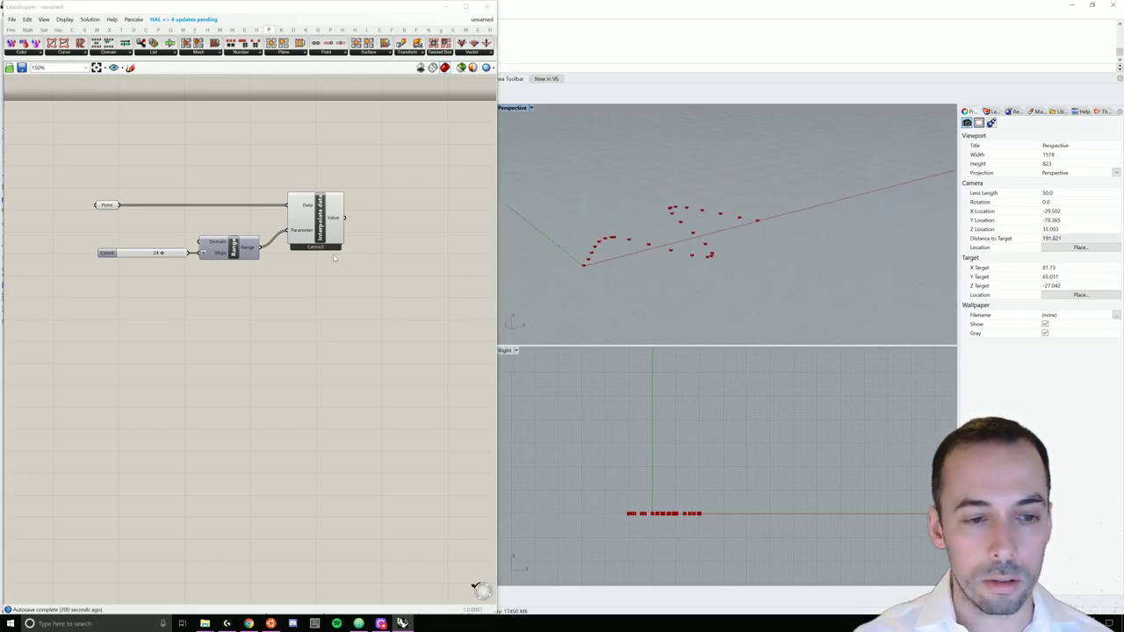
left_click(395, 317)
scroll(606, 259, "up", 2)
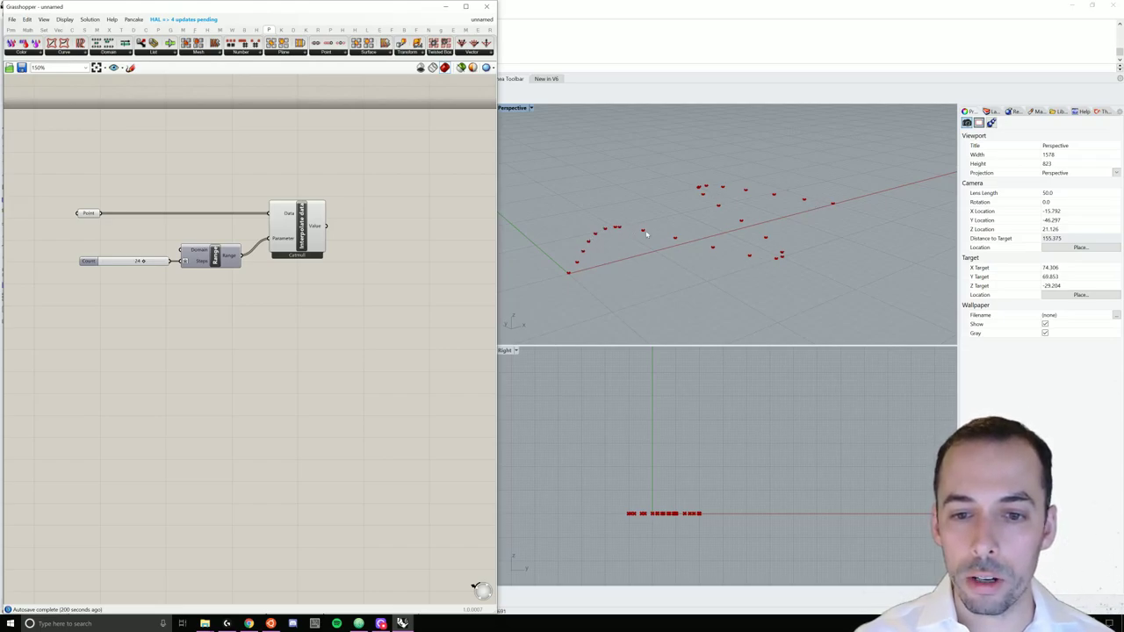
- Add a Move To Point component beside the Interpolate data component and position it slightly above that component's output
scroll(325, 304, "down", 2)
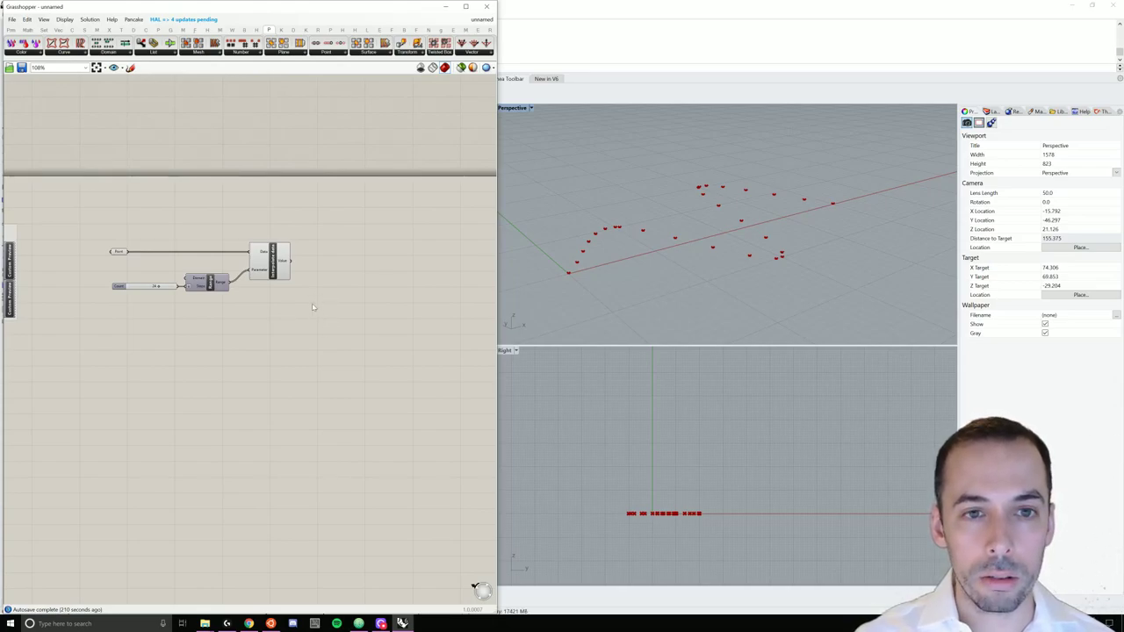
right_click_drag(319, 295, 307, 276)
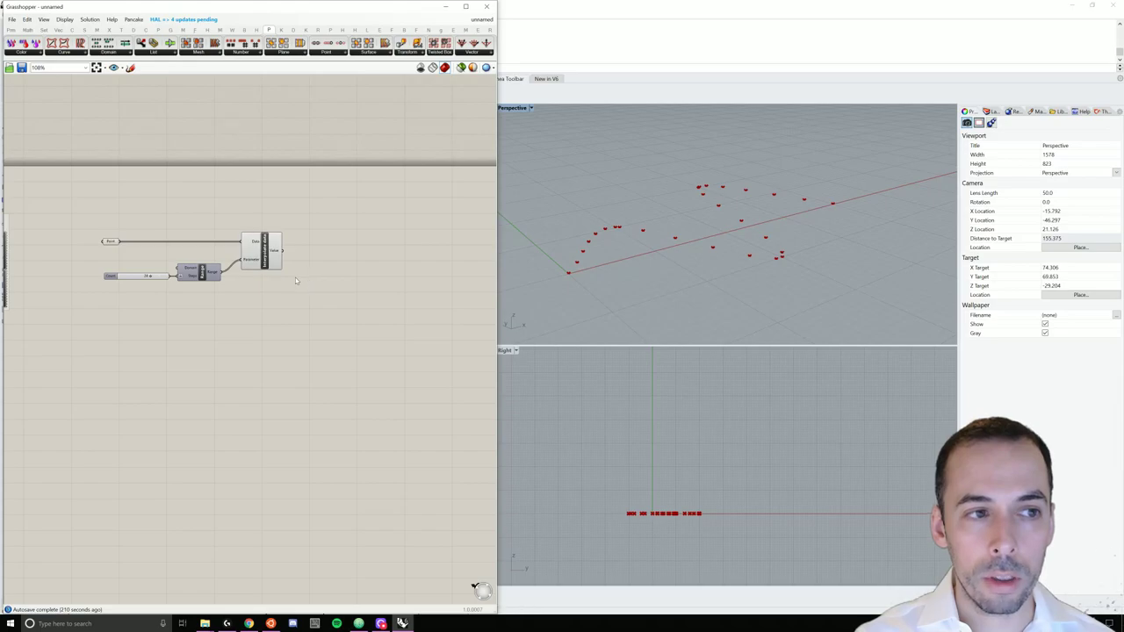
scroll(323, 275, "up", 2)
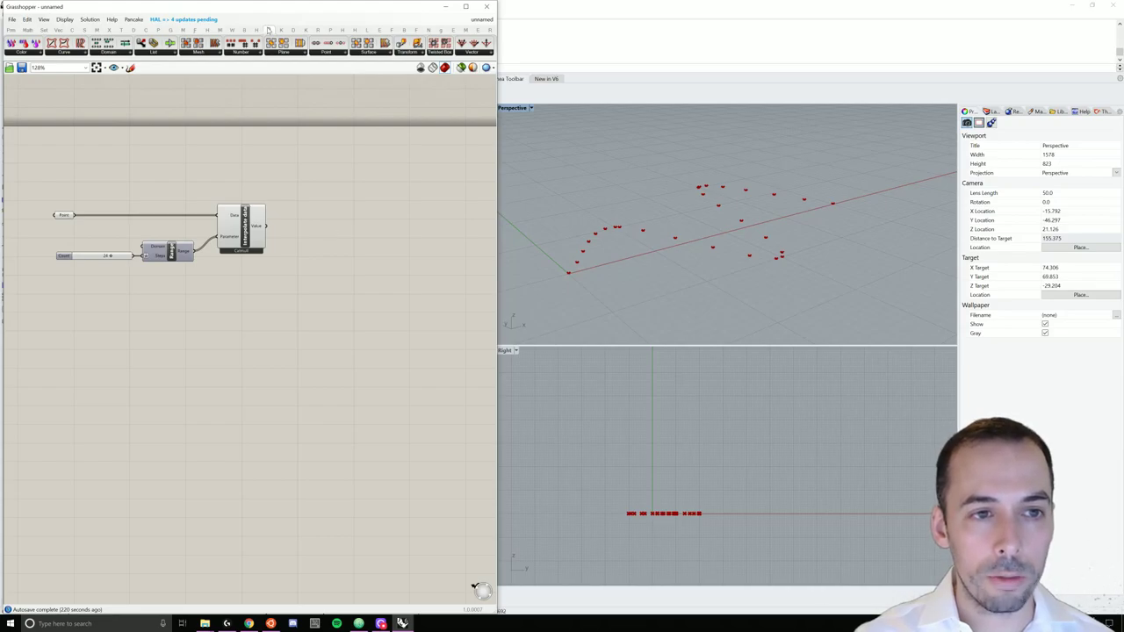
double_click(334, 233)
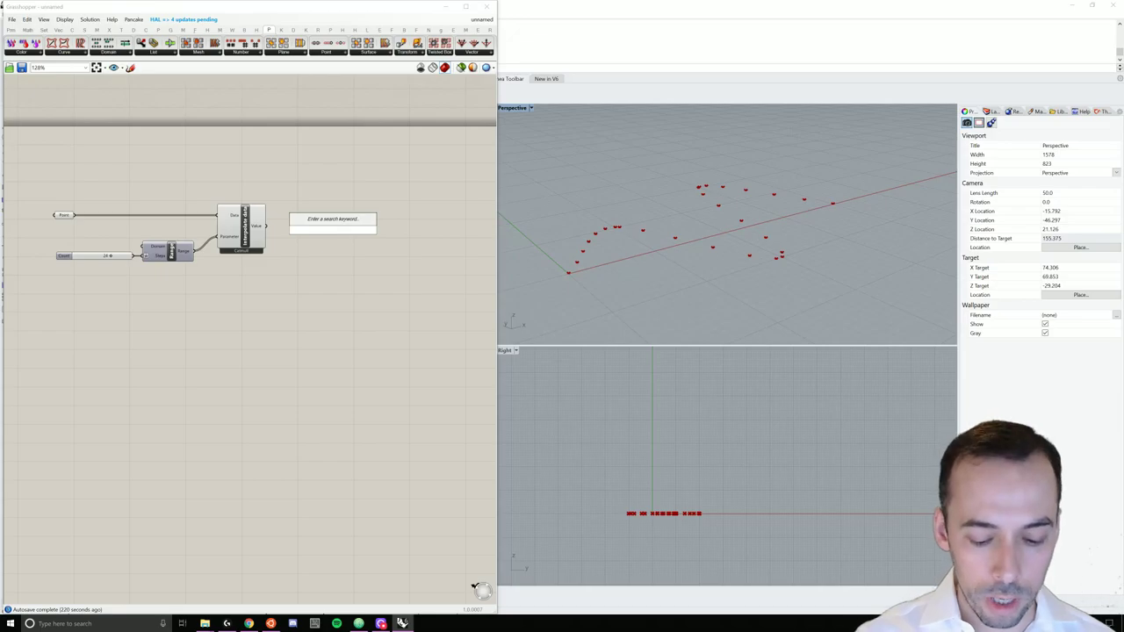
type("move to p")
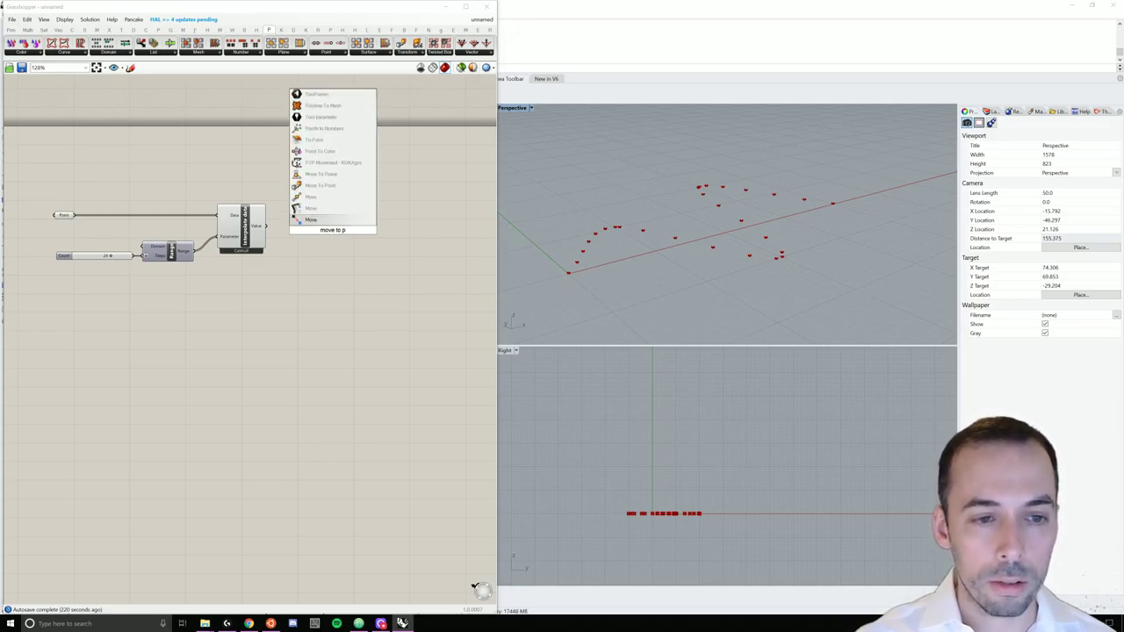
left_click(317, 187)
left_click_drag(325, 219, 341, 227)
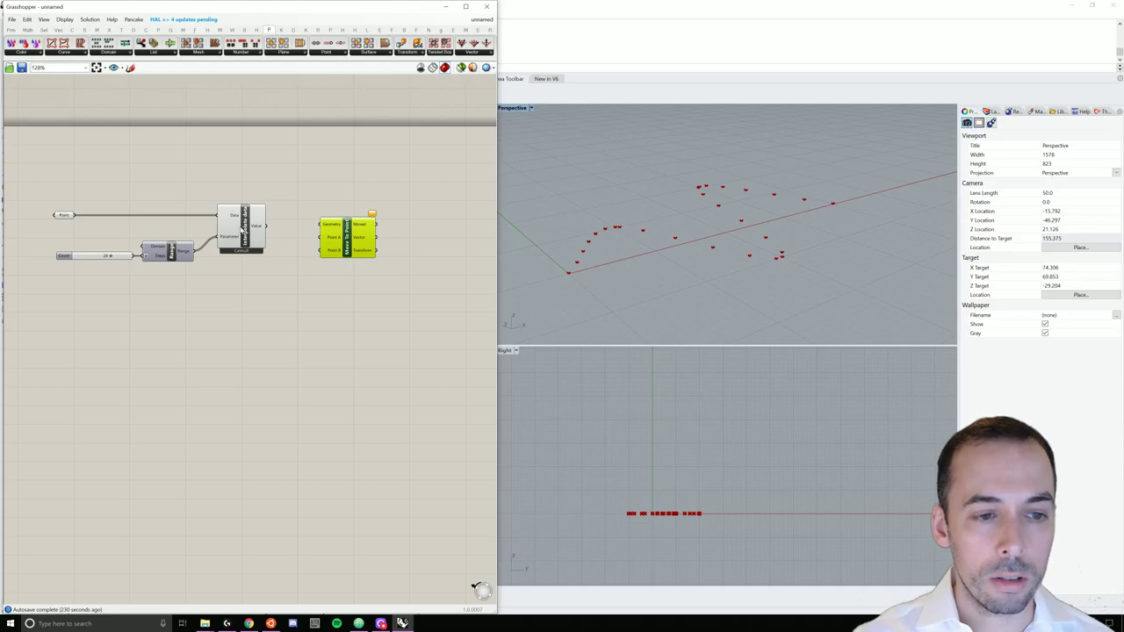
left_click_drag(351, 240, 349, 211)
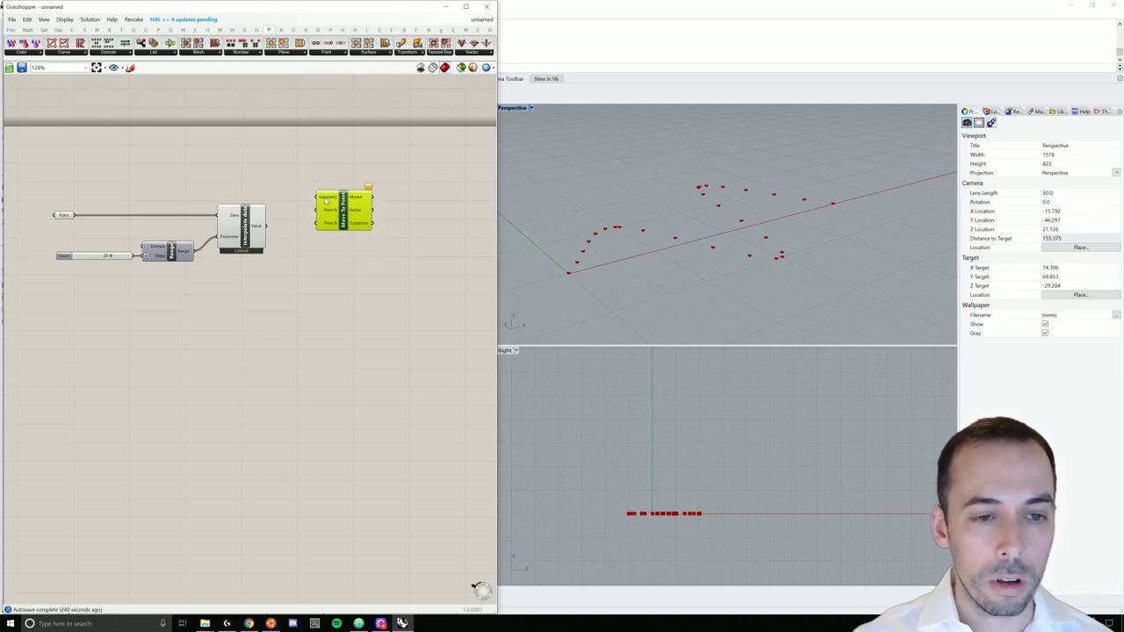
- Connect the tree component's upper (trunk) output to the Move To Point component's Geometry input and set that input's wire display to Hidden
scroll(287, 280, "down", 2)
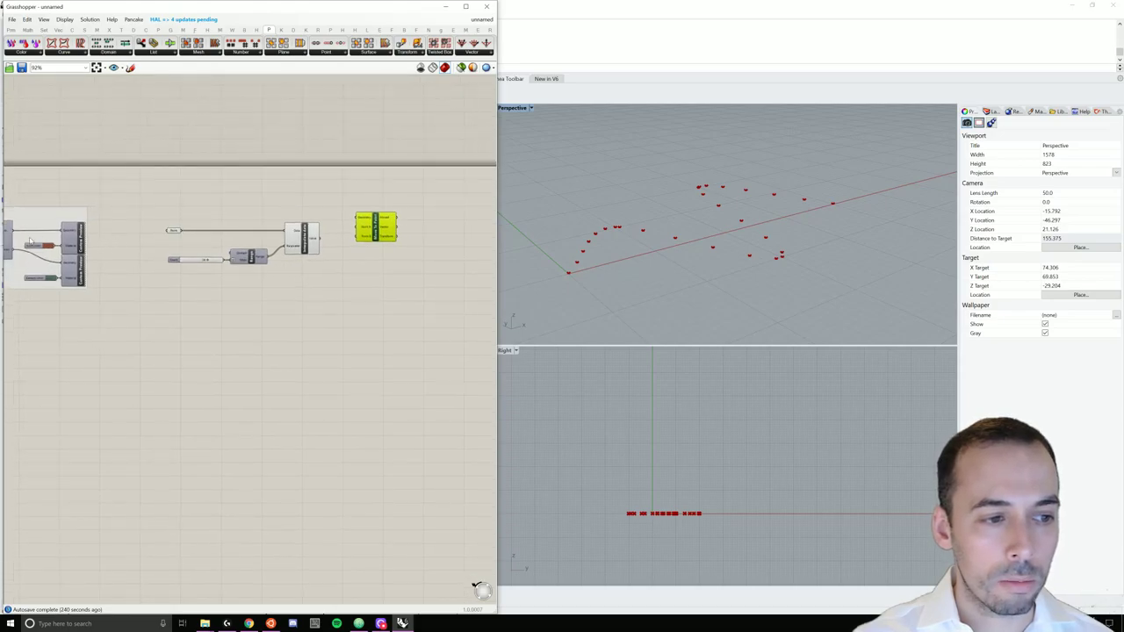
left_click_drag(13, 232, 363, 222)
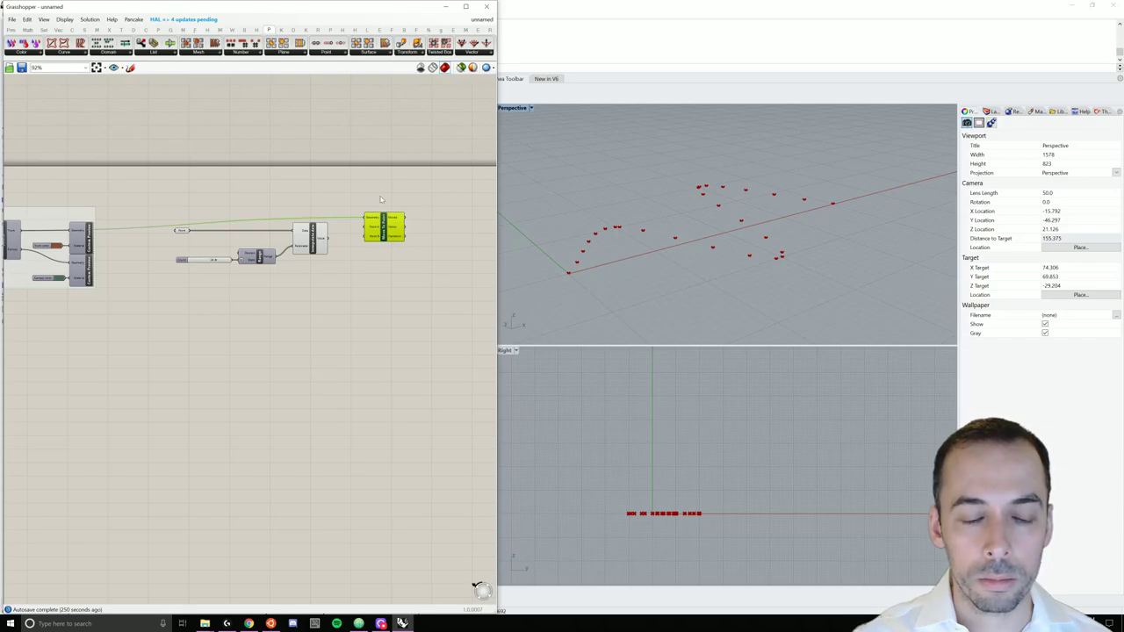
left_click(381, 199)
scroll(382, 213, "up", 2)
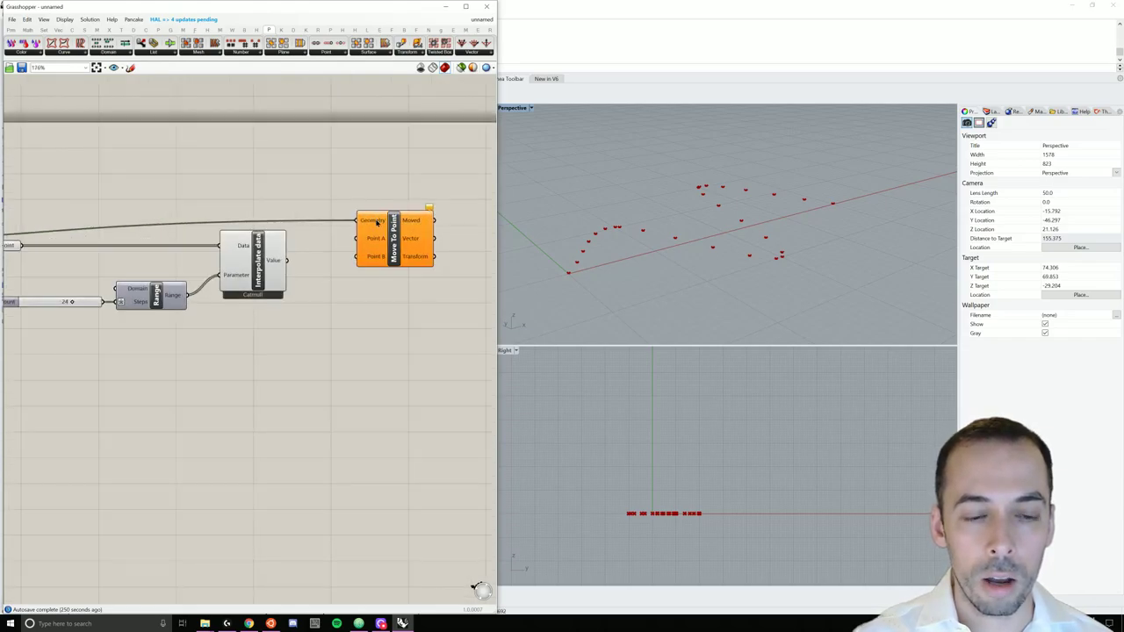
right_click(377, 222)
mouse_move(434, 246)
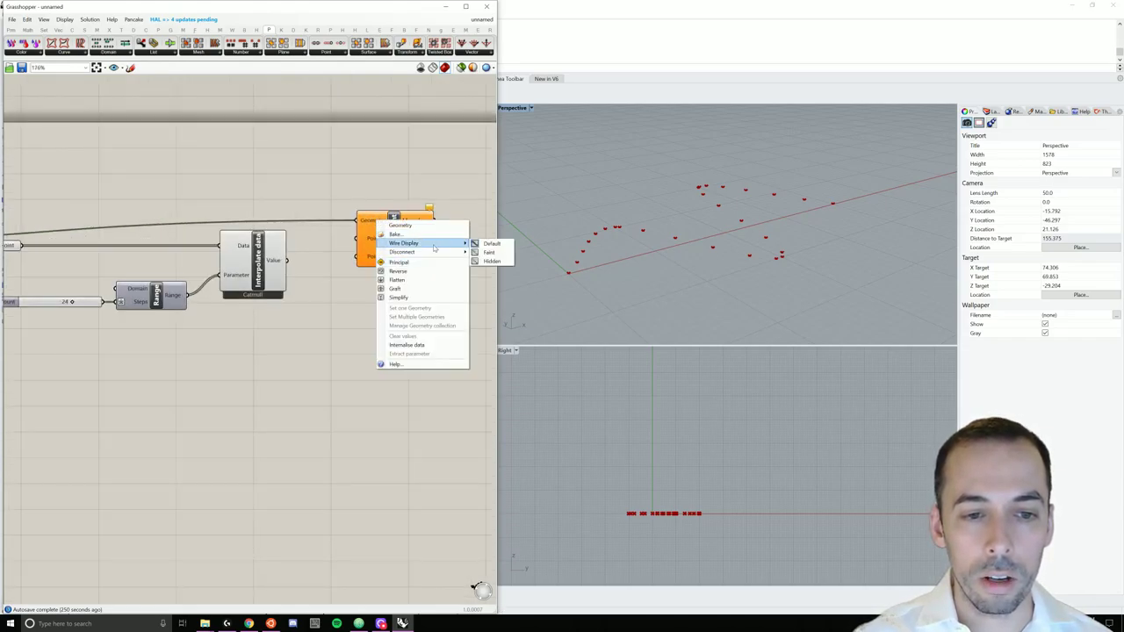
left_click(492, 261)
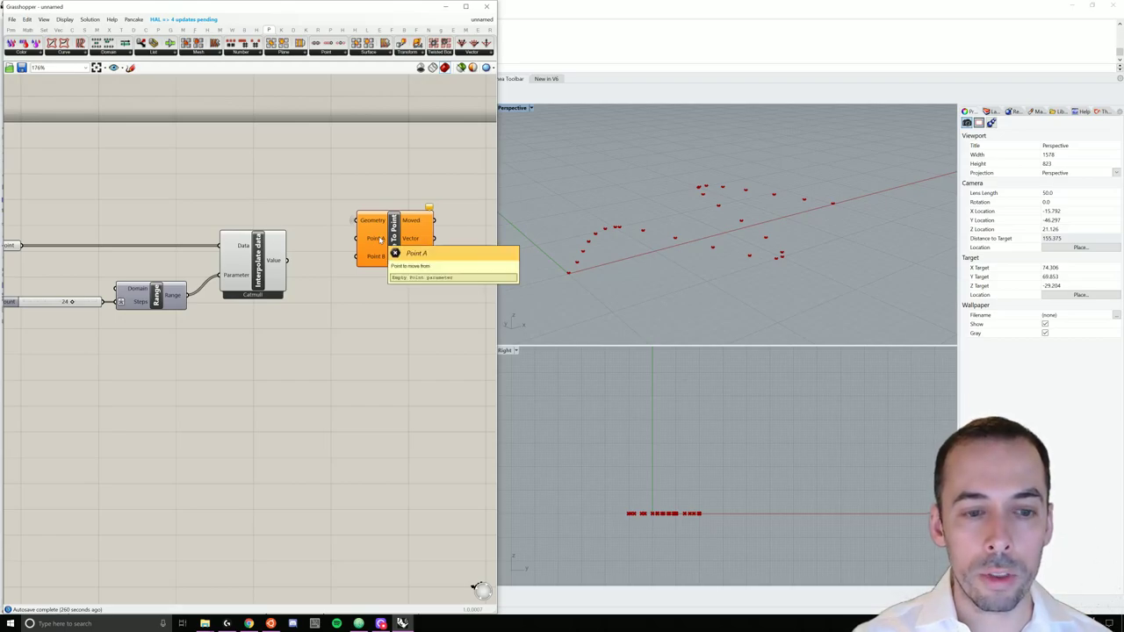
- Add a Panel between the Interpolate data and Move To Point components and rename it origin
scroll(380, 238, "down", 3)
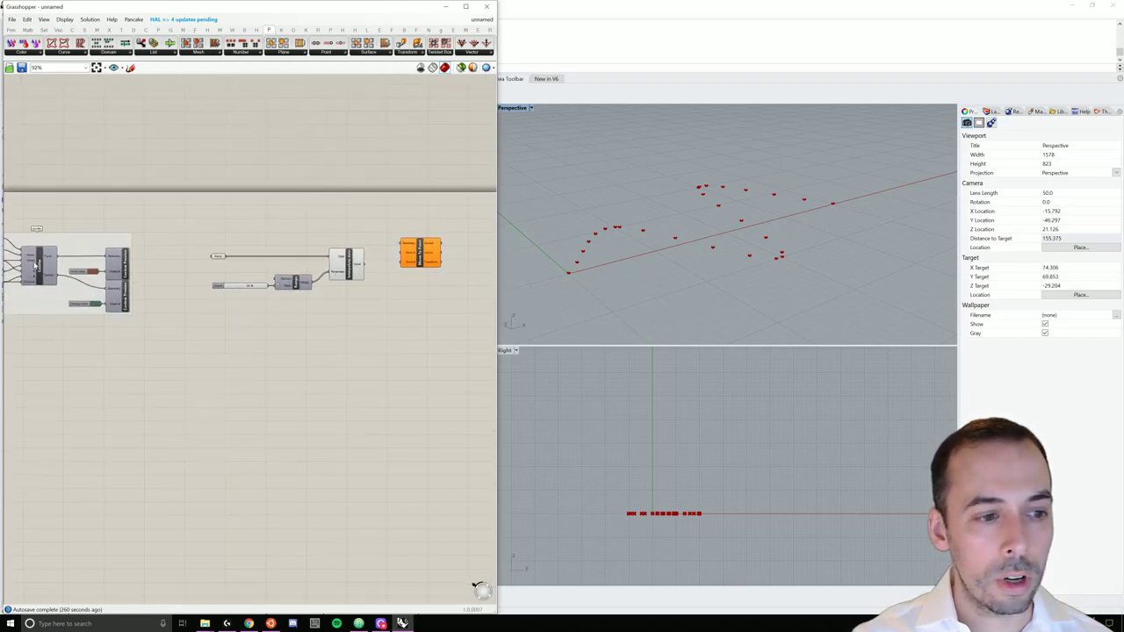
scroll(311, 280, "up", 6)
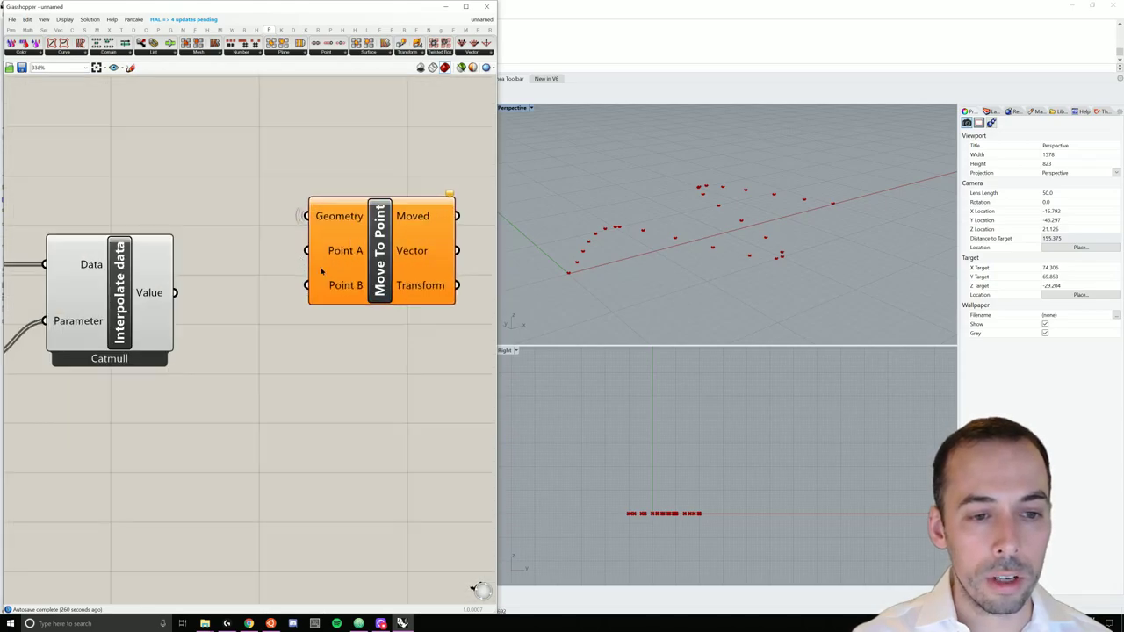
double_click(262, 264)
type("panel")
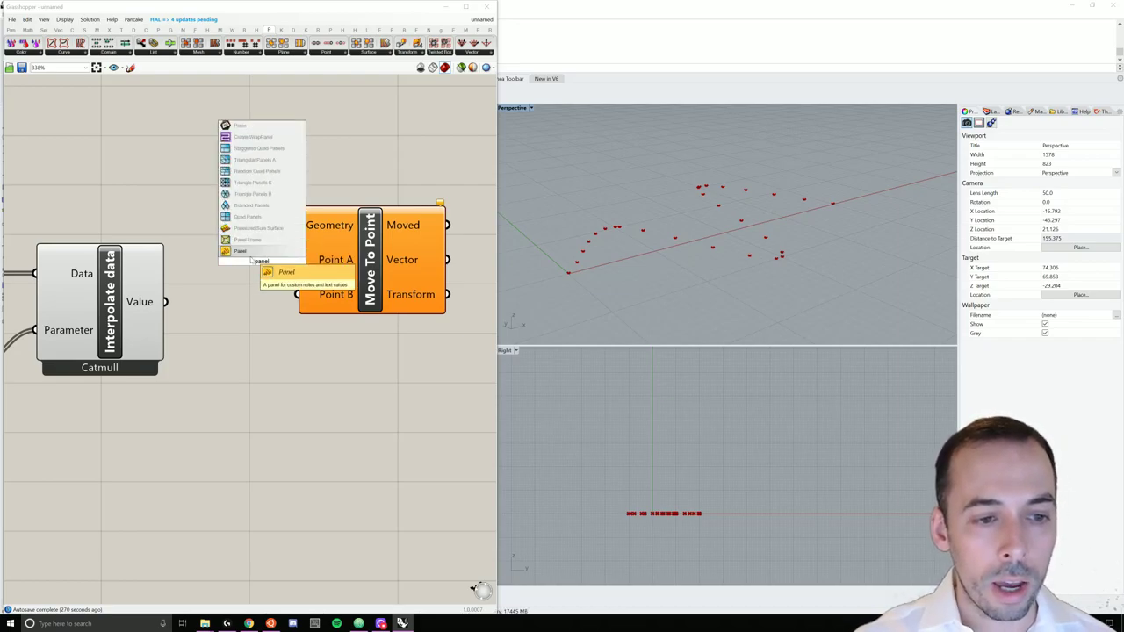
key("Return")
left_click(265, 223)
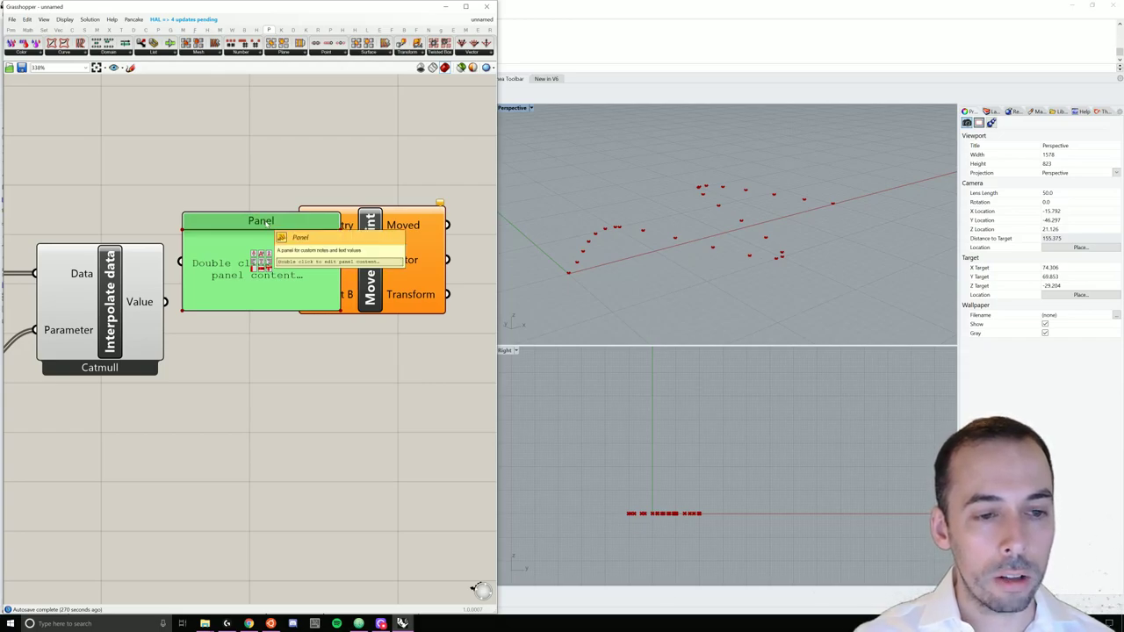
right_click(265, 225)
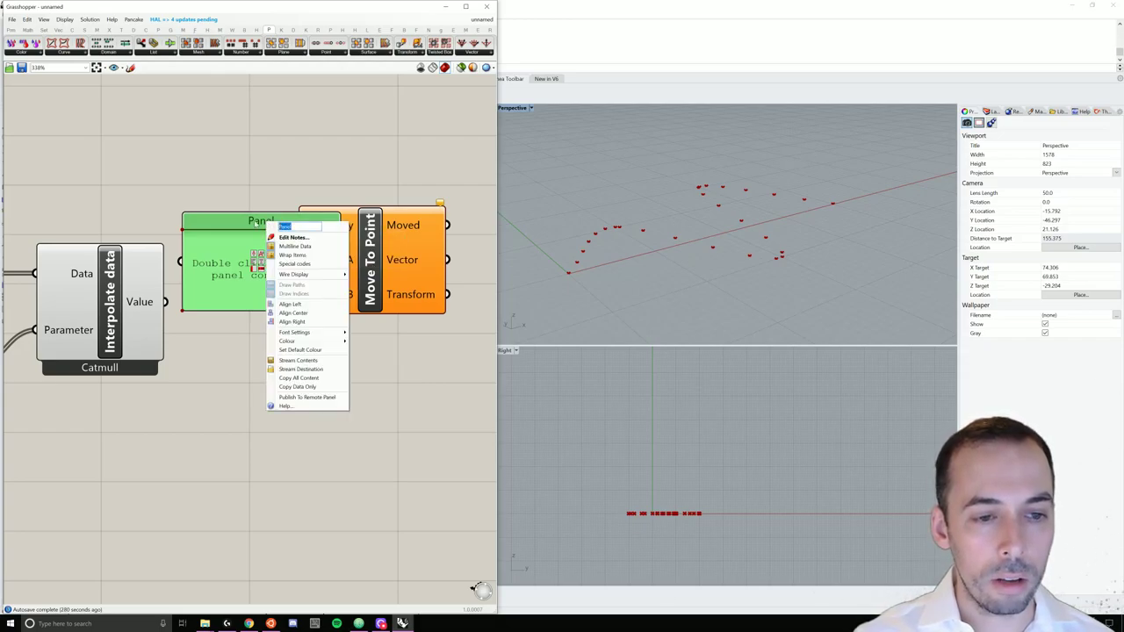
type("origin")
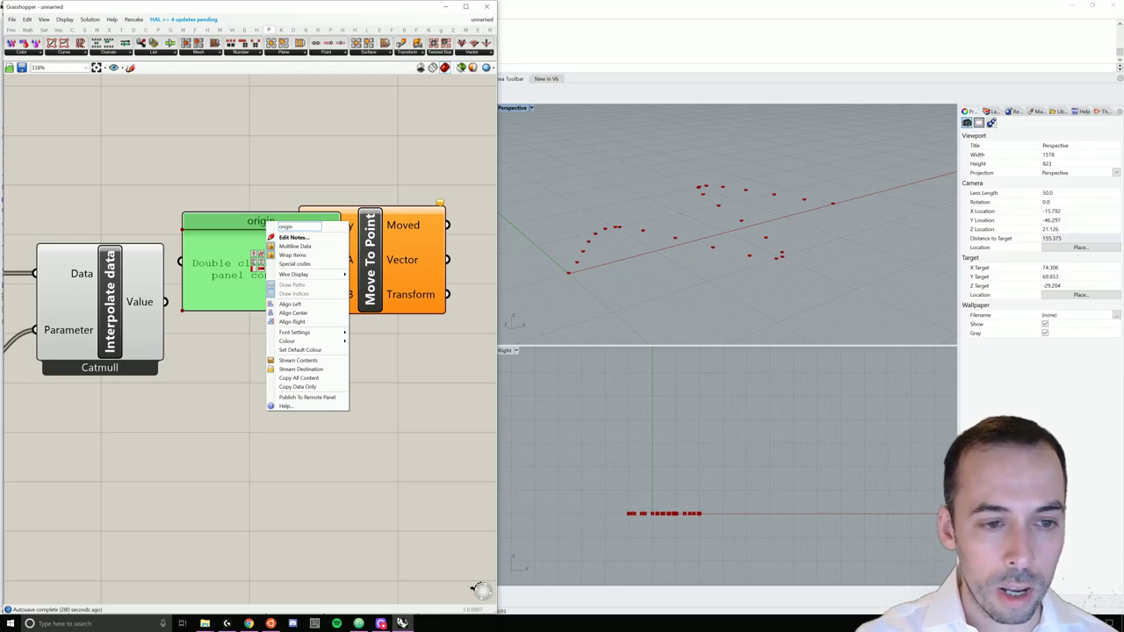
left_click(255, 186)
- Set the origin panel's content to 0,0,0
double_click(259, 261)
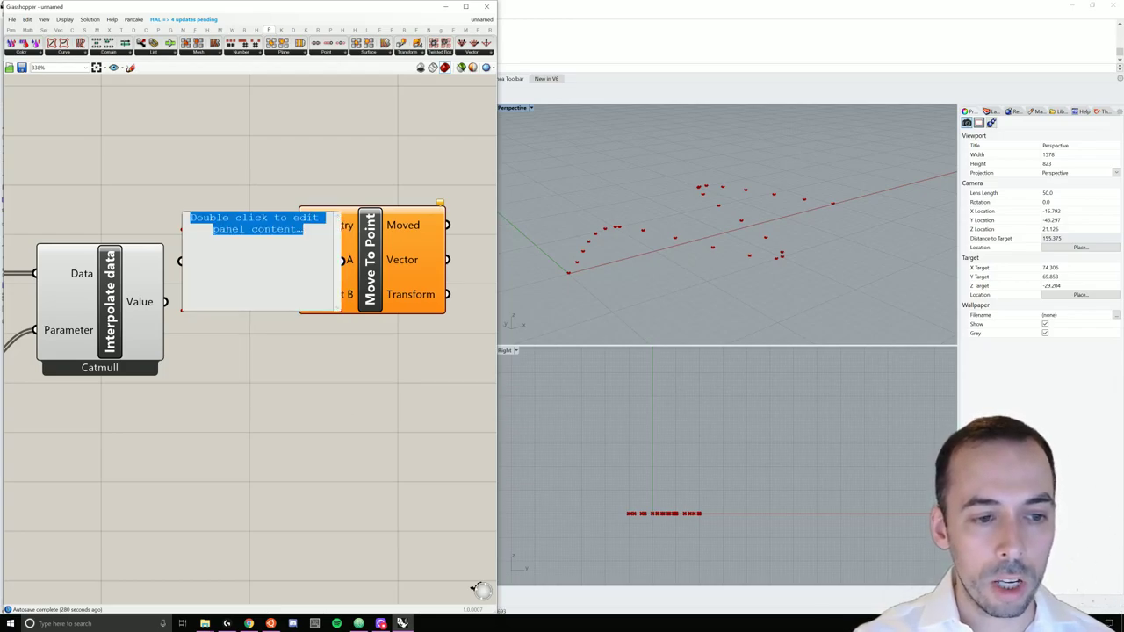
type("0,")
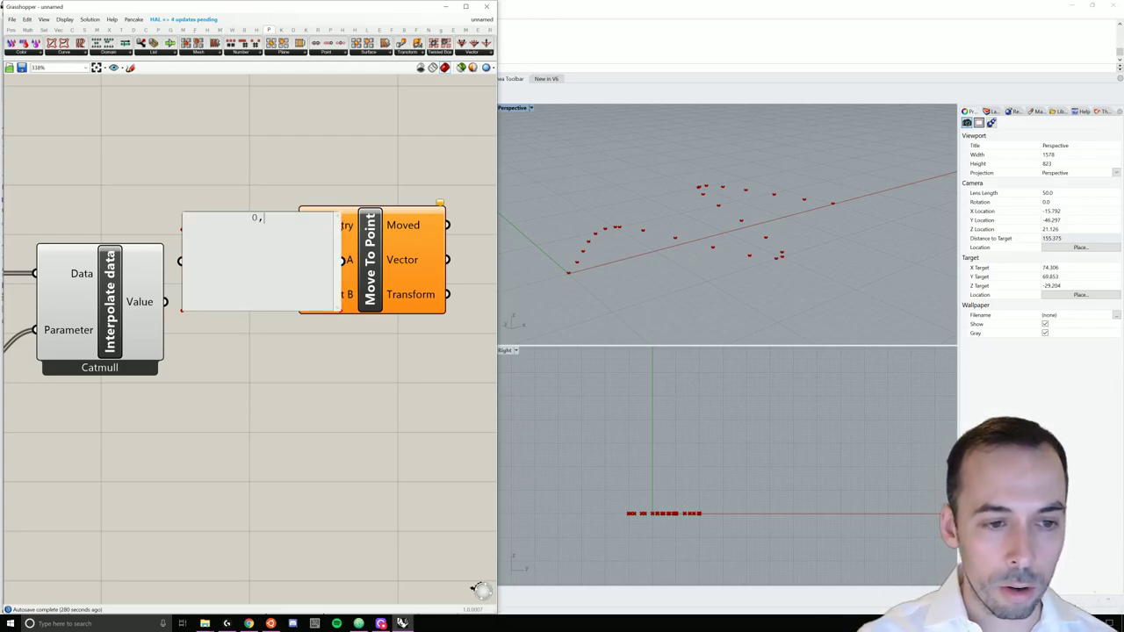
type("0,0")
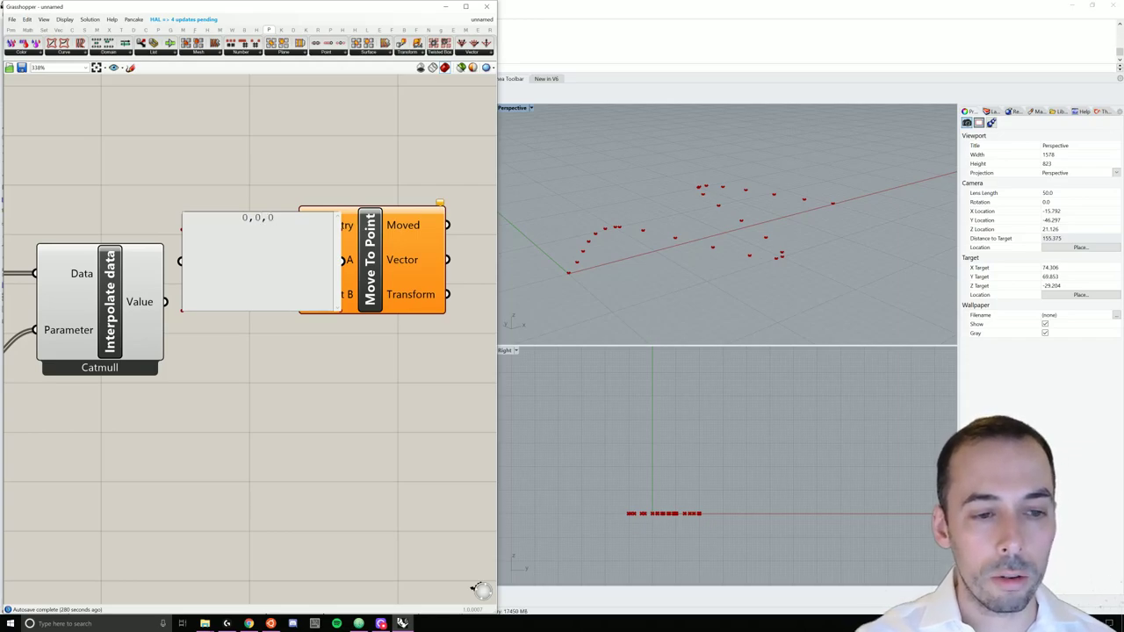
left_click(345, 313)
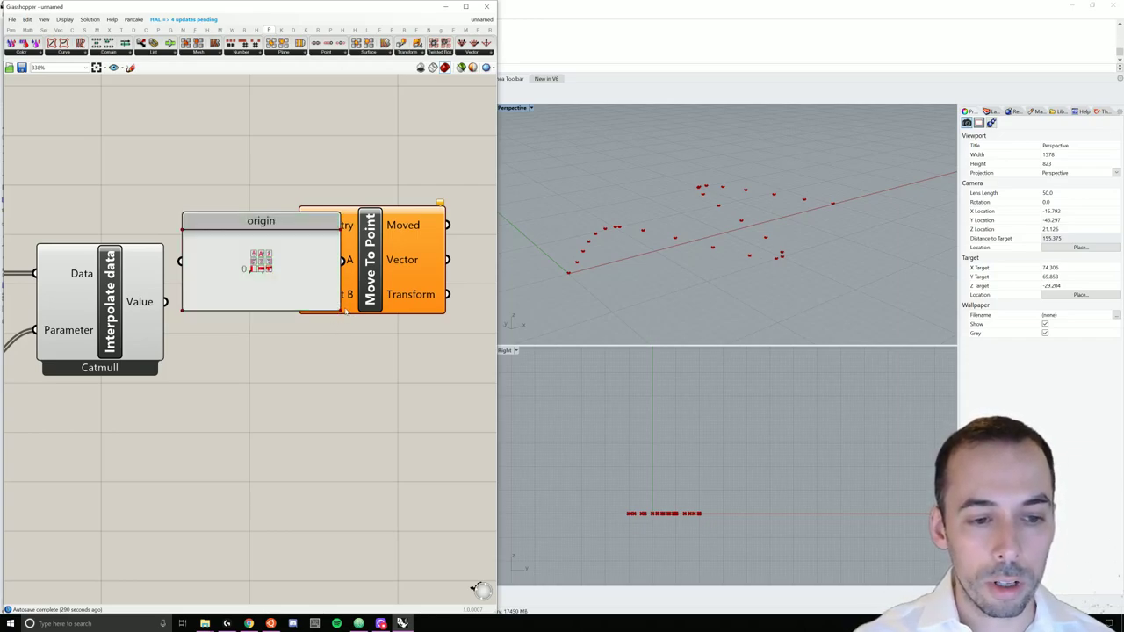
- Shrink the origin panel to fit beside Move To Point and connect it to the Point A input
left_click_drag(340, 308, 252, 255)
left_click(266, 287)
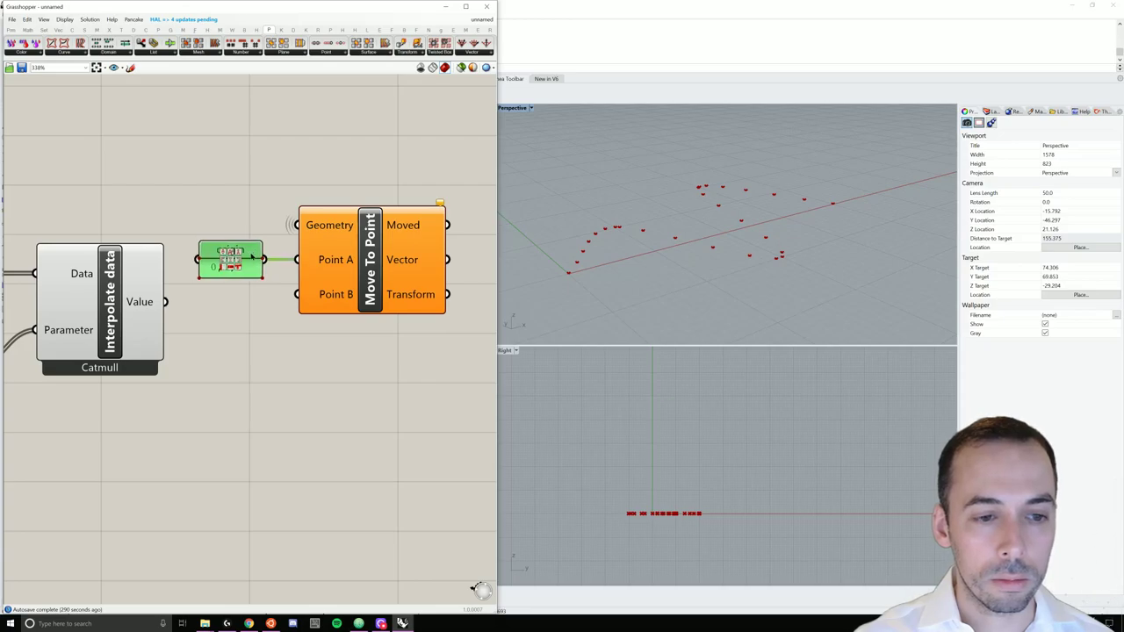
left_click(262, 293)
- Connect the Interpolate data Value output to Move To Point's Point B input and align the origin panel and Move To Point with it
scroll(237, 321, "down", 2)
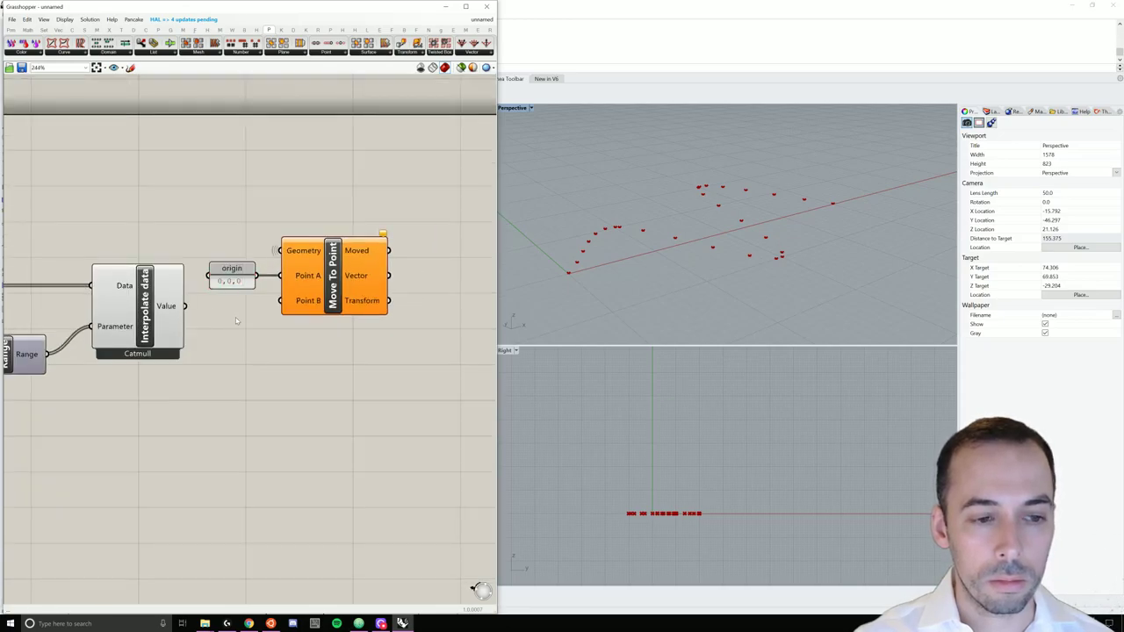
left_click_drag(184, 306, 281, 301)
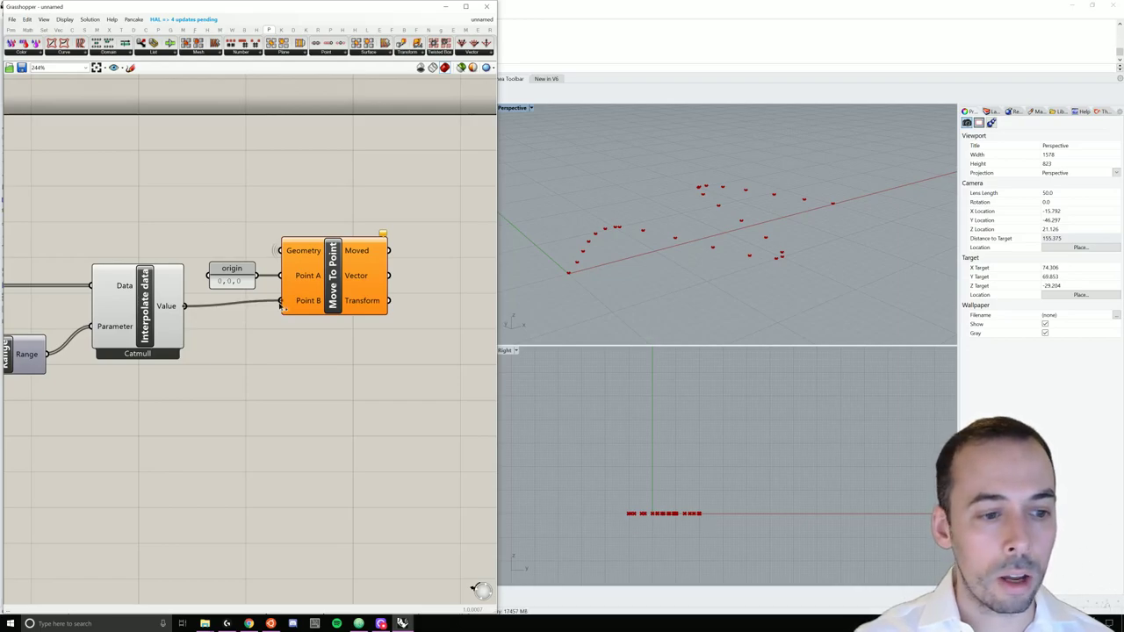
left_click_drag(349, 199, 208, 283)
left_click_drag(318, 274, 318, 281)
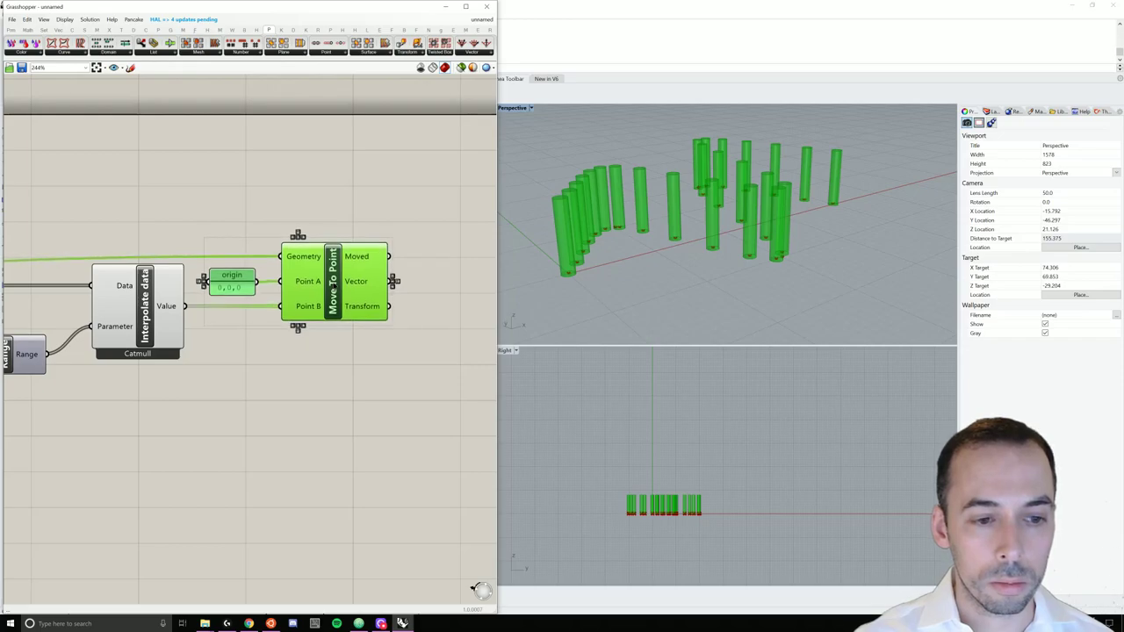
left_click(302, 195)
left_click_drag(231, 275, 238, 275)
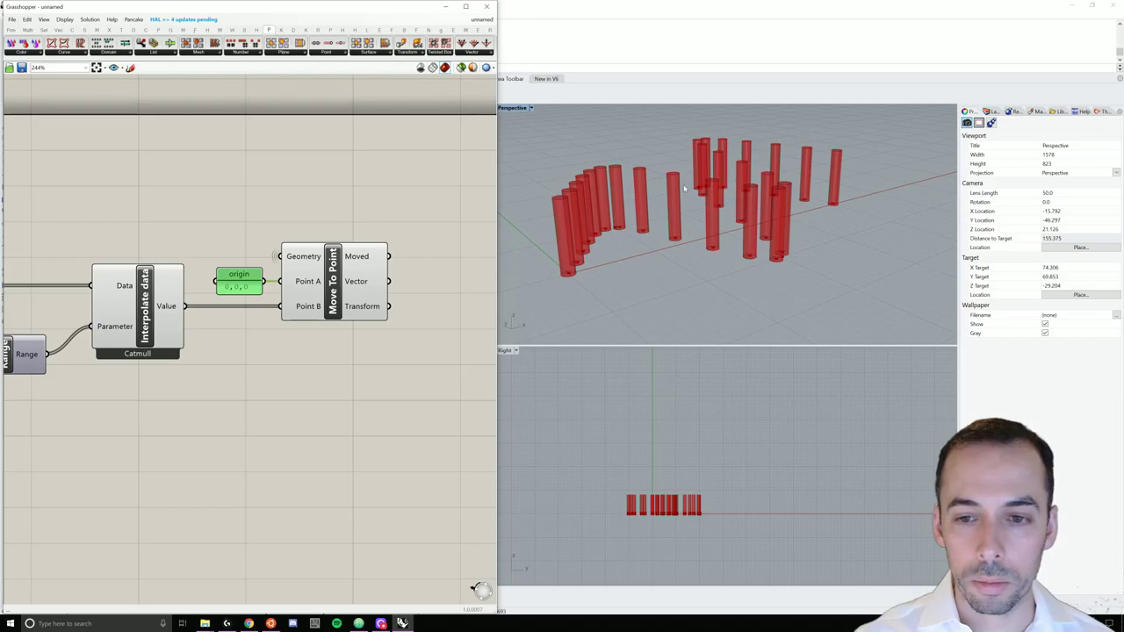
- Select the Point parameter to expose its editable points and minimise the Grasshopper window to uncover Rhino's Top view
right_click_drag(684, 187, 696, 220)
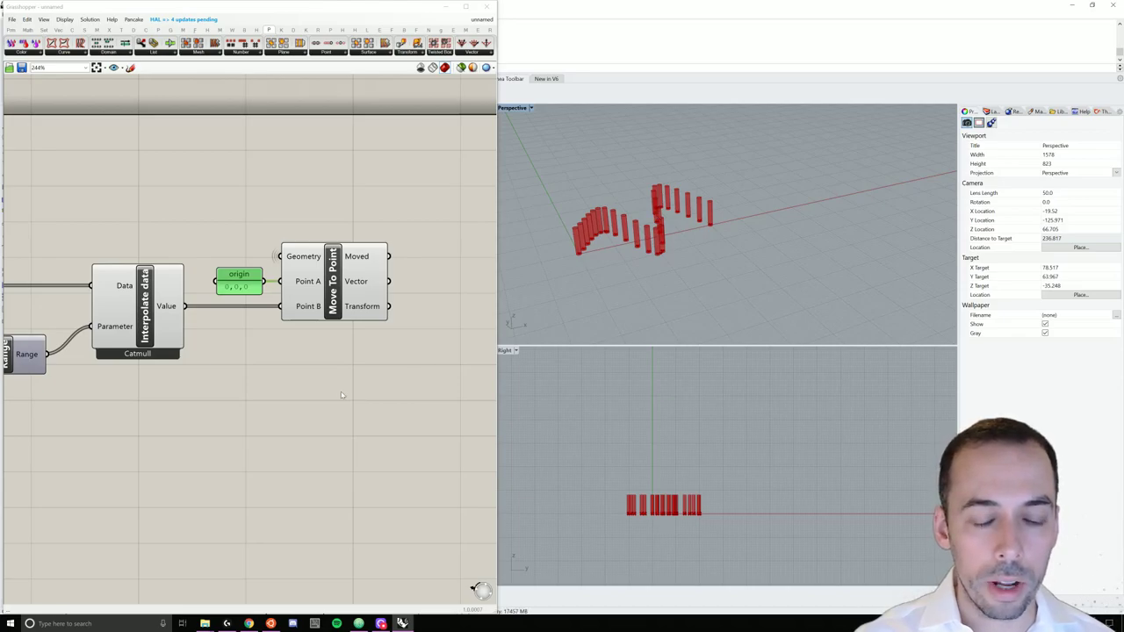
scroll(341, 393, "down", 2)
right_click_drag(274, 386, 315, 373)
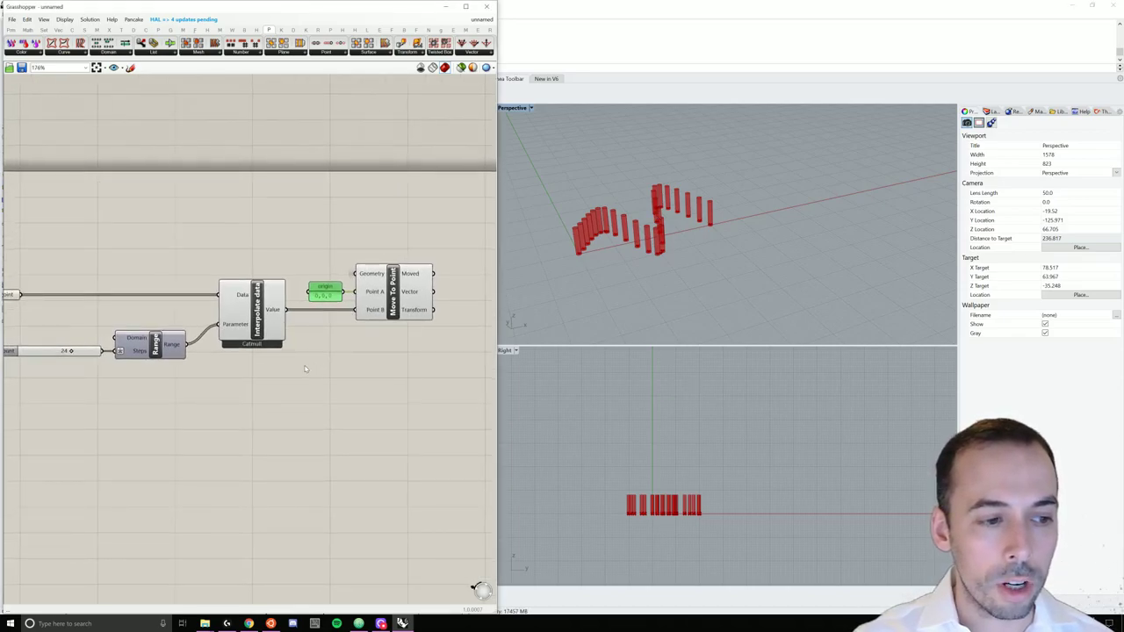
scroll(315, 372, "down", 1)
mouse_move(55, 309)
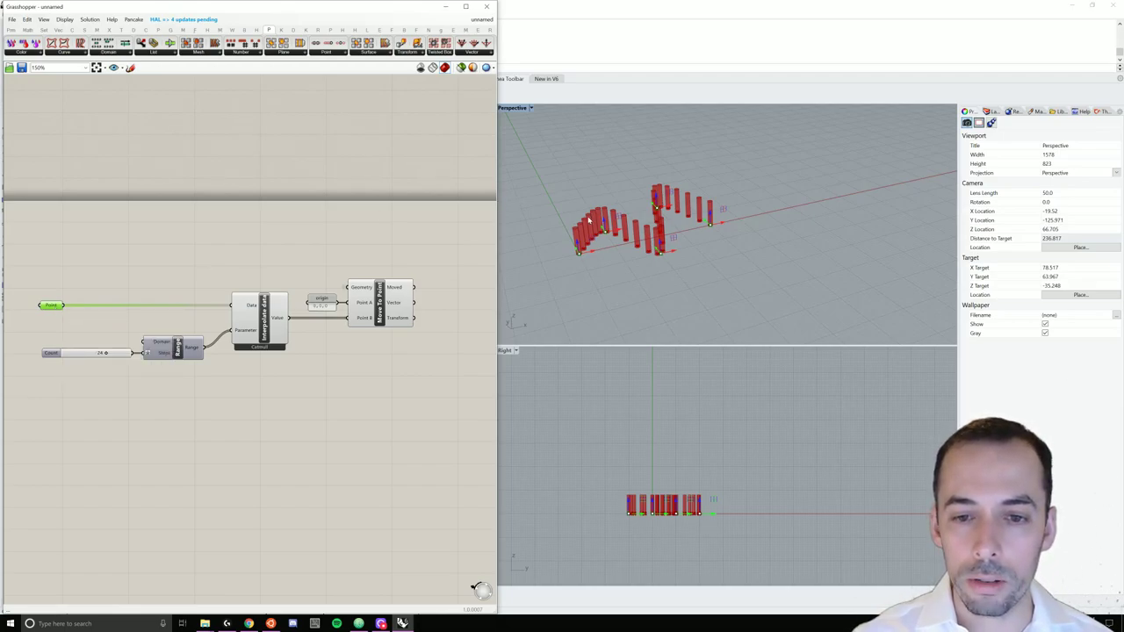
left_click(446, 7)
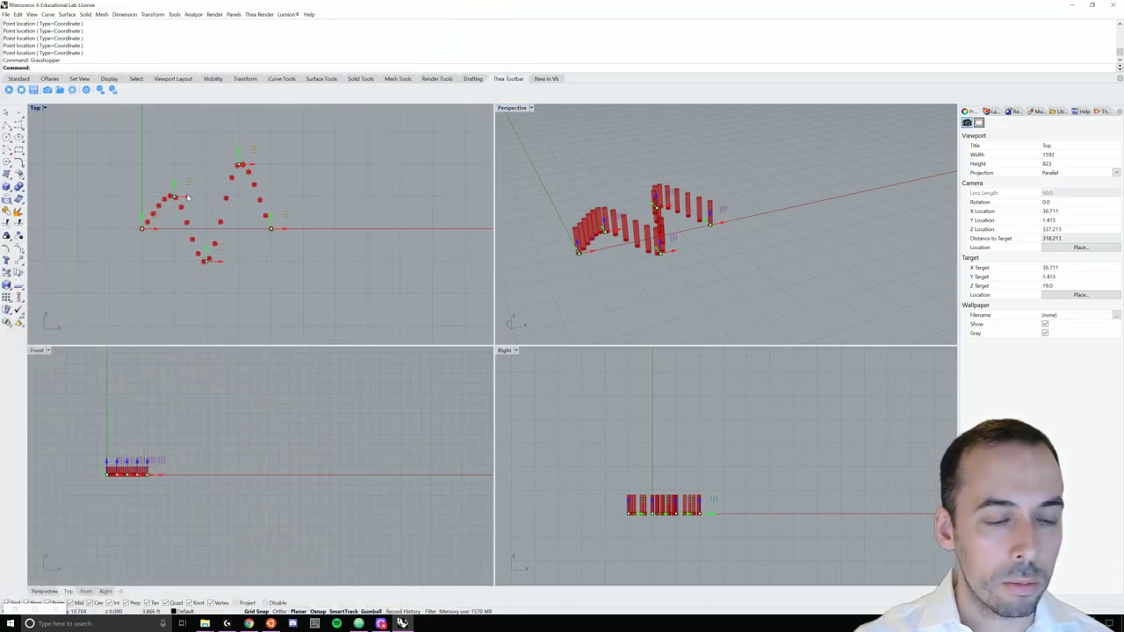
- In the Top view, move the second editable point up along Y and shift the third, fourth and last points outward along X
left_click_drag(175, 196, 179, 151)
left_click_drag(271, 228, 348, 229)
left_click_drag(250, 164, 285, 167)
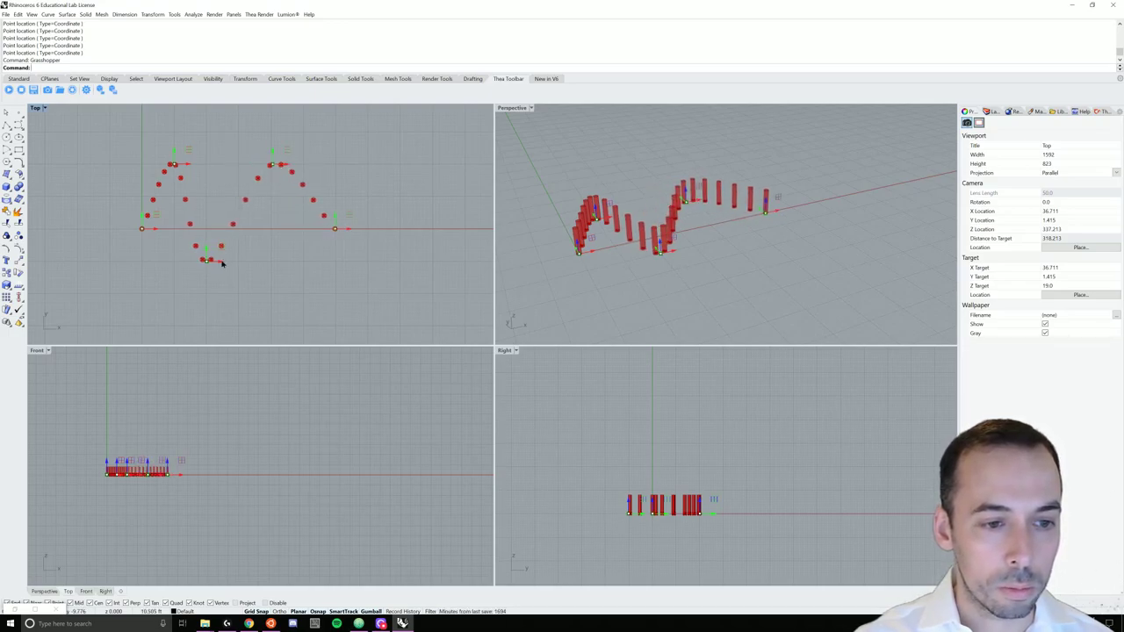
left_click_drag(225, 260, 256, 258)
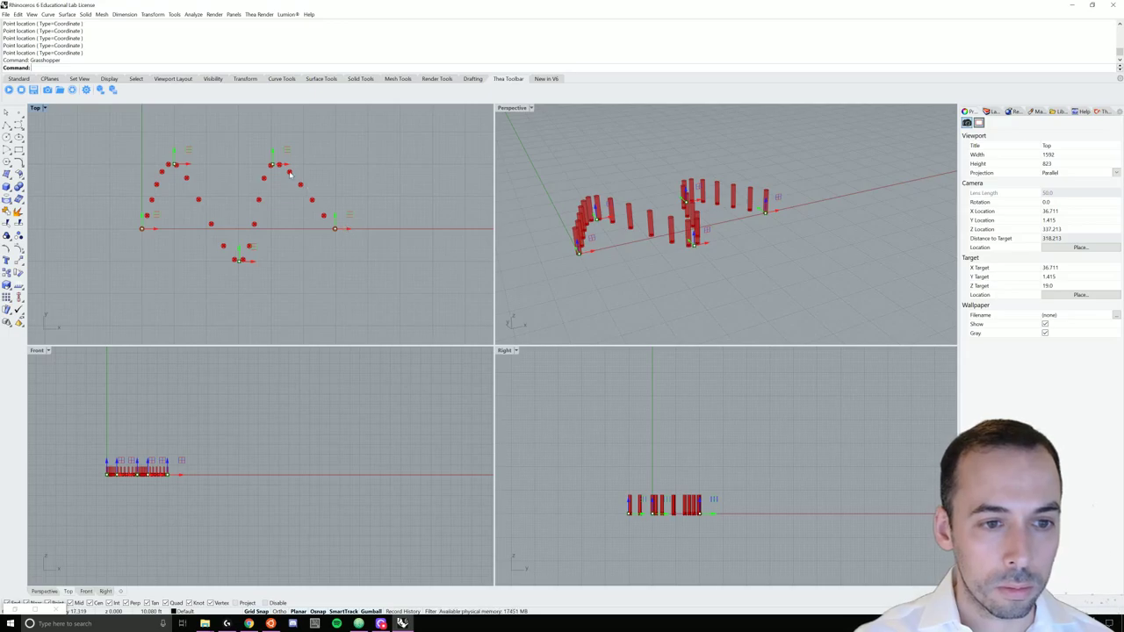
- Raise the fourth editable point to a higher crest and nudge the second, third and last points slightly further along X
left_click_drag(285, 167, 288, 134)
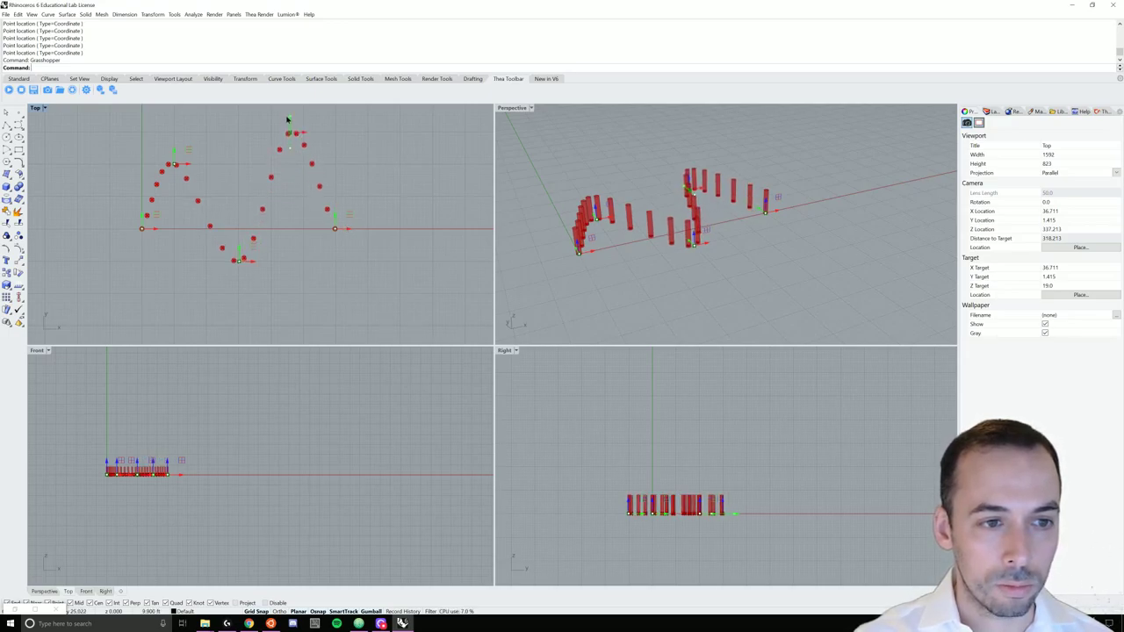
left_click_drag(191, 165, 204, 166)
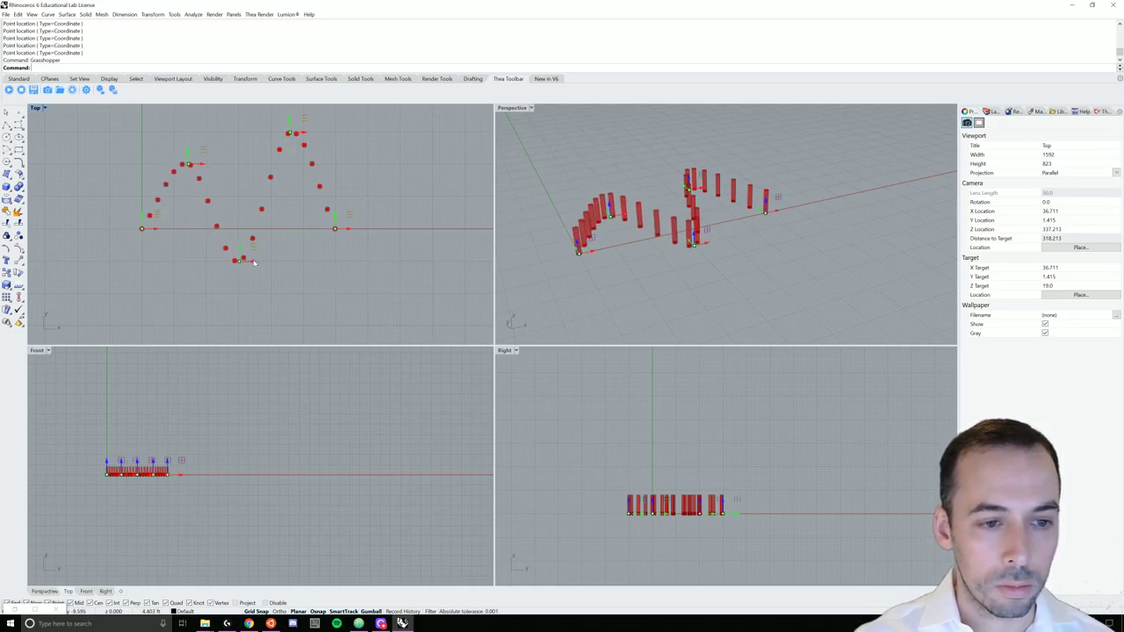
left_click_drag(248, 260, 252, 260)
left_click_drag(350, 231, 361, 230)
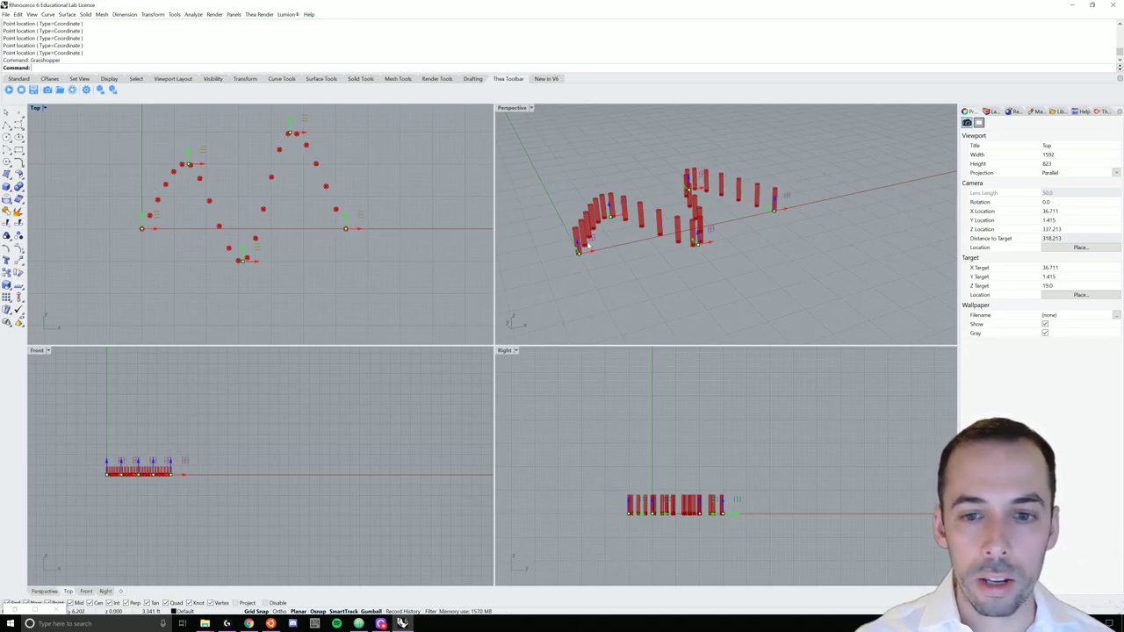
- Deepen the curve's waves by moving the second and fourth points up, the third down and outward, and the last further along X
right_click_drag(650, 244, 584, 242)
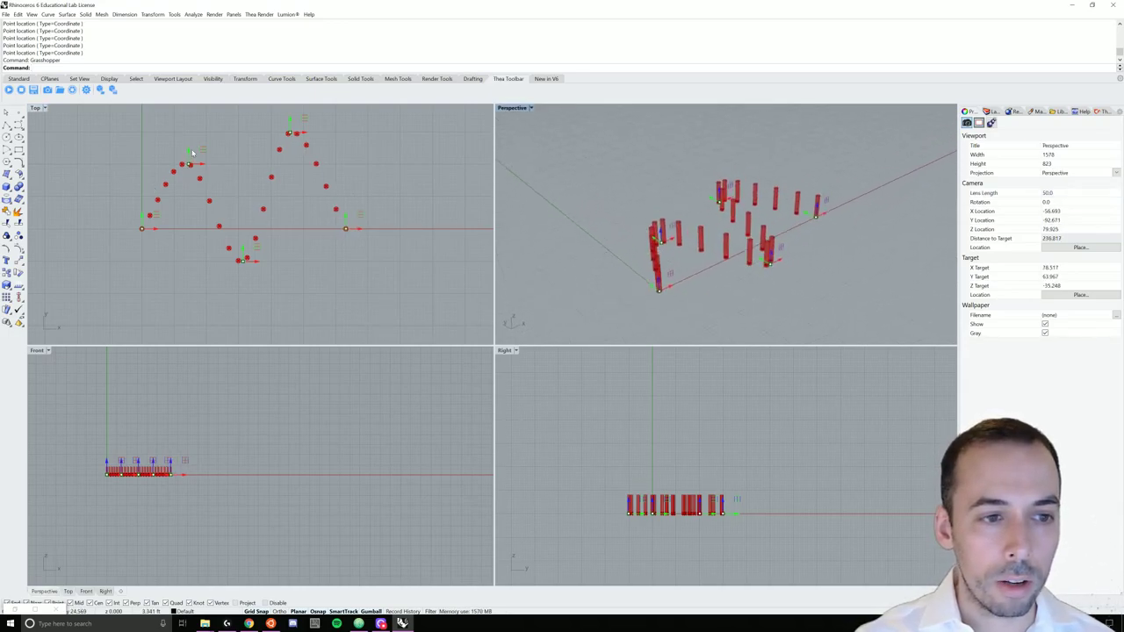
mouse_move(192, 153)
left_mouse_down()
mouse_move(193, 131)
mouse_move(209, 144)
left_mouse_up()
left_click_drag(256, 262, 283, 274)
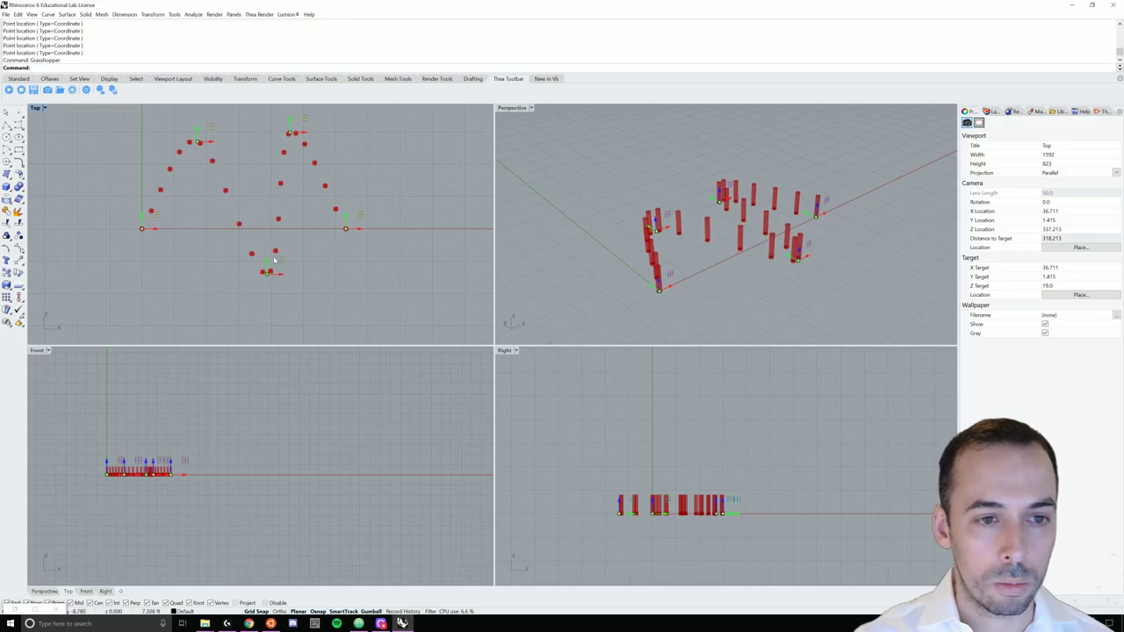
left_click_drag(290, 123, 288, 110)
right_click_drag(283, 112, 272, 152)
mouse_move(320, 146)
left_mouse_down()
mouse_move(317, 119)
mouse_move(321, 129)
left_mouse_up()
left_click_drag(348, 272, 398, 272)
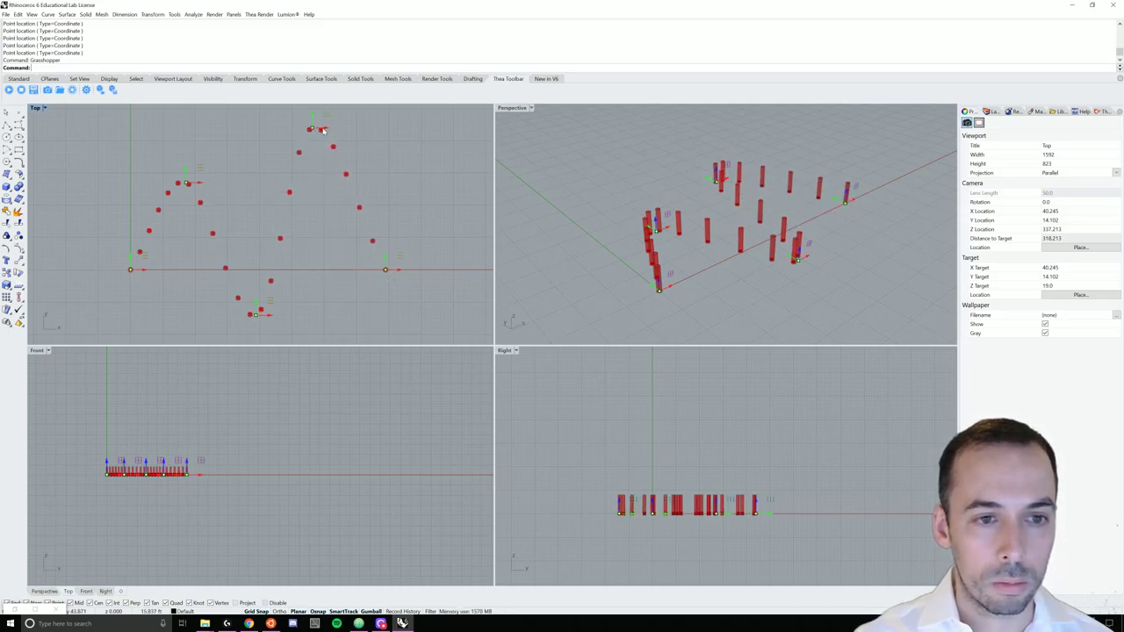
- Stretch the curve by shifting the fourth and last points further along X, and move the second point up and outward
left_click_drag(324, 130, 338, 131)
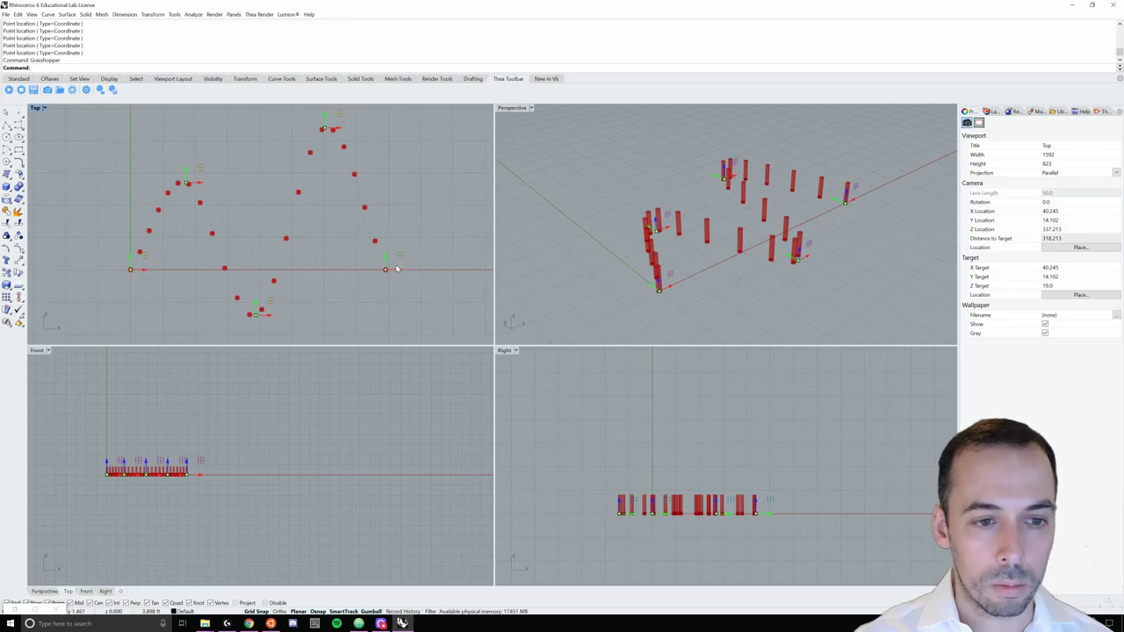
left_click_drag(337, 130, 349, 131)
left_click_drag(398, 271, 437, 268)
scroll(220, 215, "down", 3)
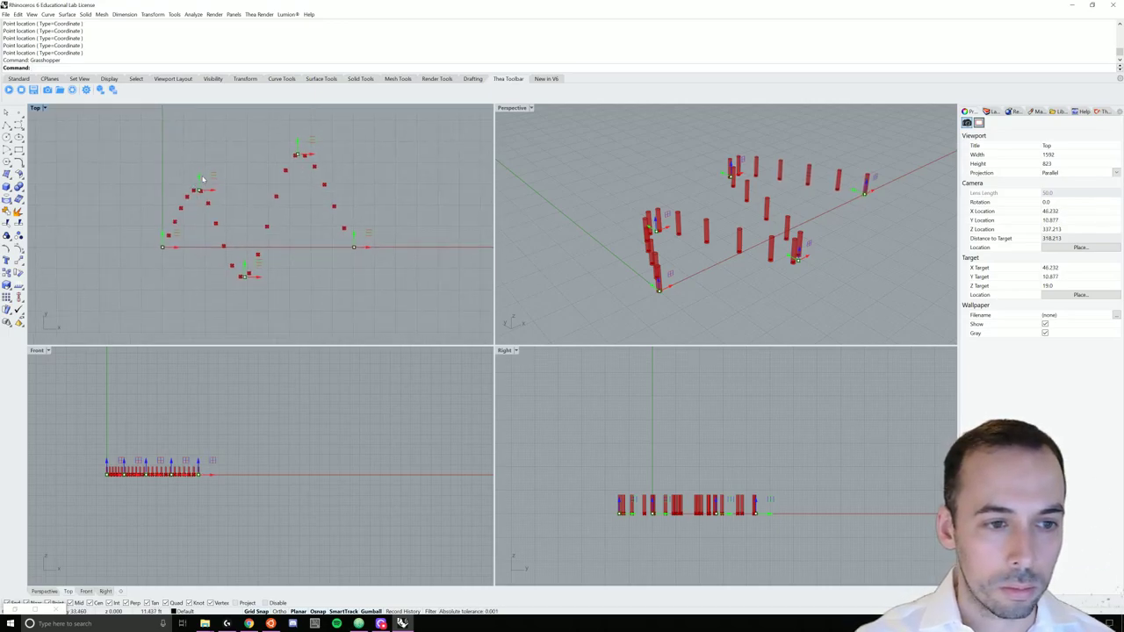
left_click_drag(200, 179, 224, 182)
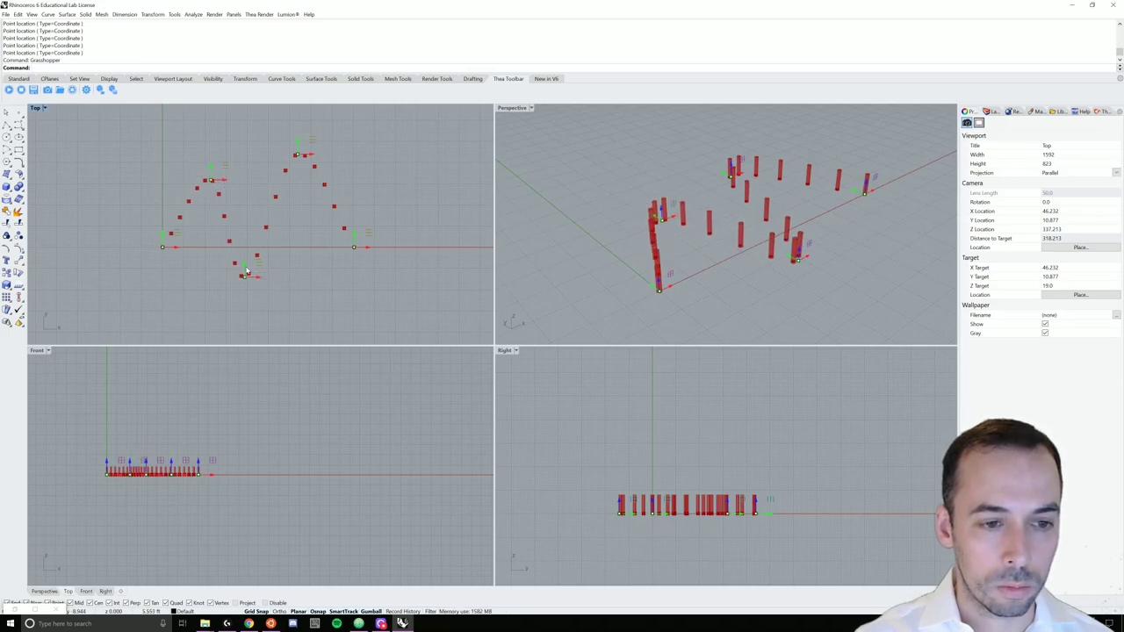
- In the Top view, move the third editable point down and outward, raise the fourth up and outward, and shift the last along X
mouse_move(262, 279)
left_mouse_down()
mouse_move(274, 270)
mouse_move(278, 290)
left_mouse_up()
left_click_drag(300, 153, 331, 134)
left_click_drag(369, 250, 421, 250)
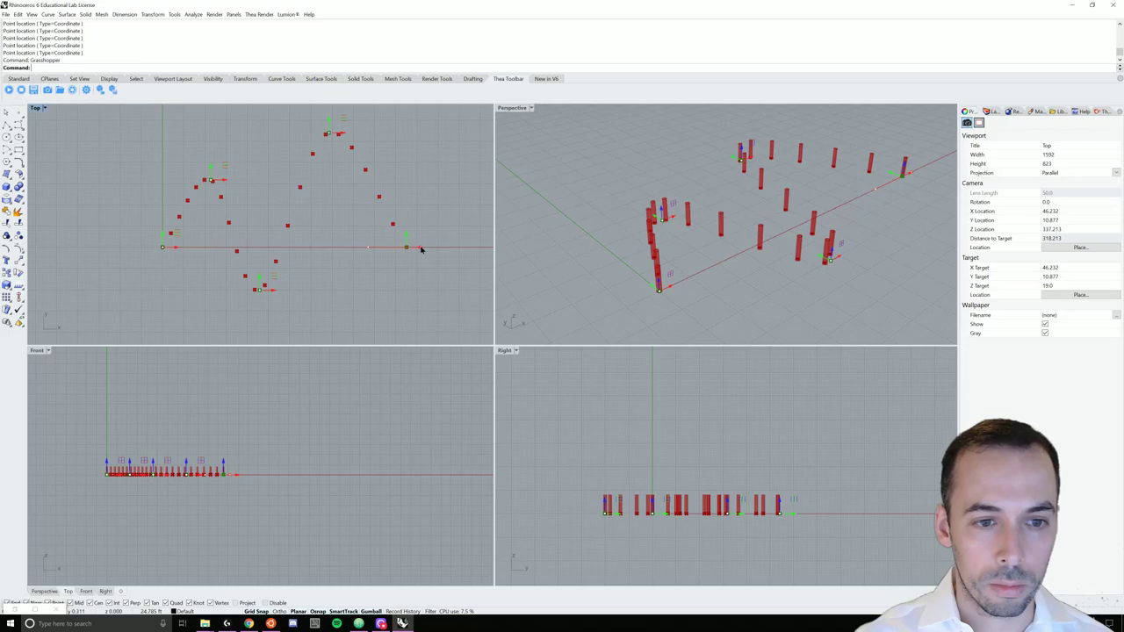
- Spread out the curve's end by shifting the fourth, third and last editable points further along X
left_click_drag(330, 134, 352, 136)
left_click_drag(421, 250, 451, 250)
left_click_drag(358, 134, 367, 135)
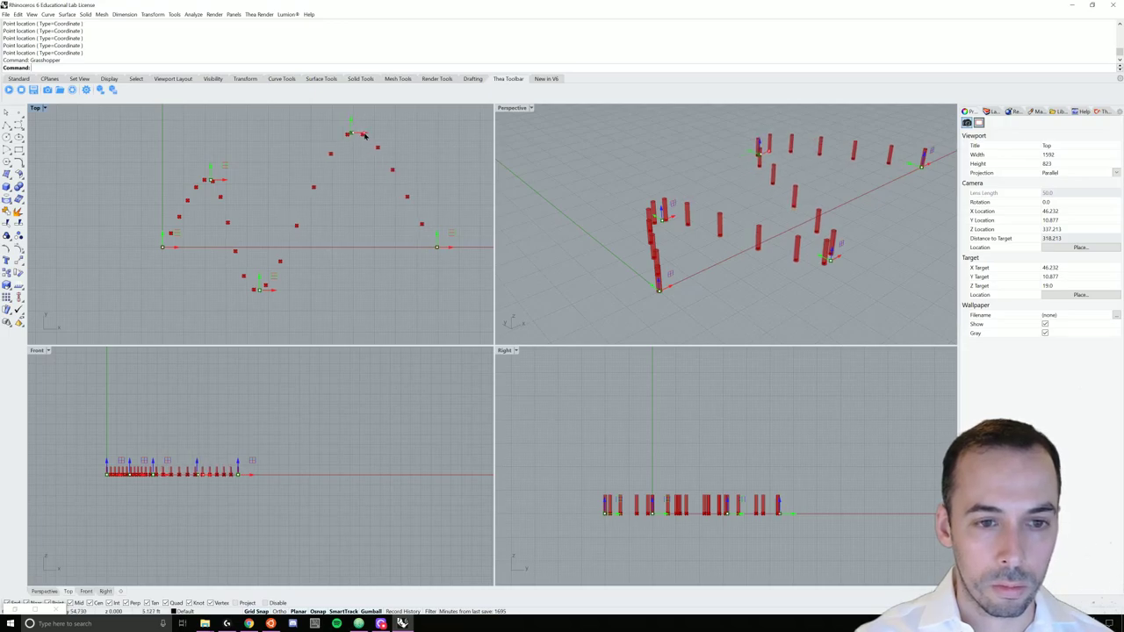
left_click_drag(275, 294, 293, 292)
left_click_drag(367, 135, 380, 140)
left_click_drag(449, 248, 463, 250)
- Duplicate the Move To Point component together with its origin panel directly below the original
mouse_move(623, 249)
right_mouse_down()
mouse_move(641, 238)
mouse_move(624, 253)
right_mouse_up()
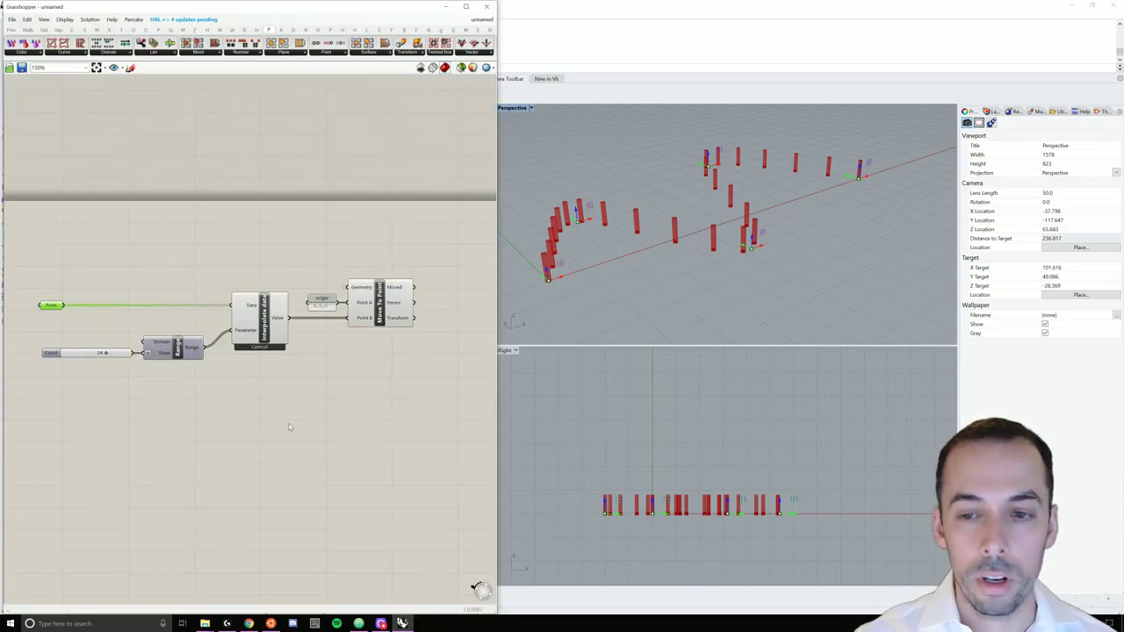
left_click(312, 407)
right_click_drag(705, 205, 693, 220)
right_click_drag(374, 386, 380, 344)
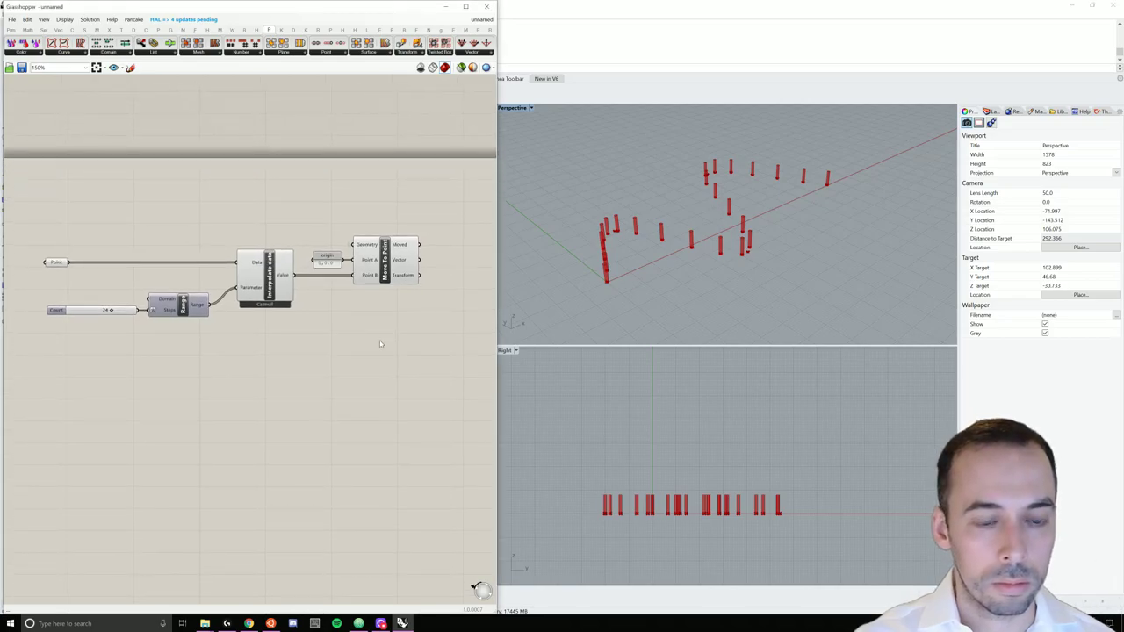
left_click_drag(429, 334, 322, 206)
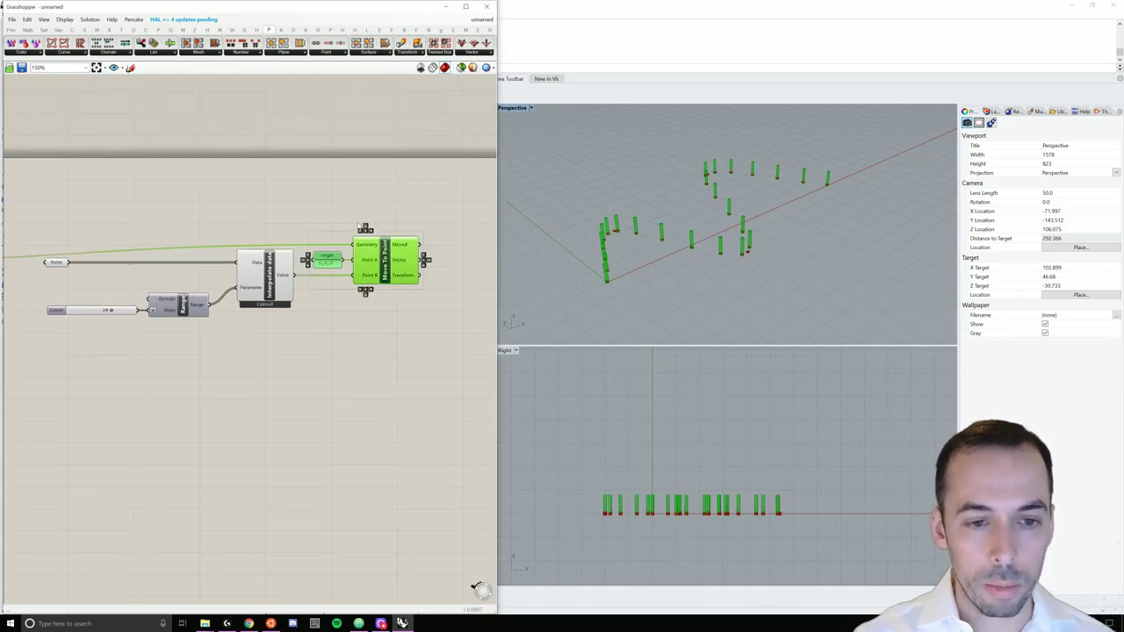
left_click_drag(387, 253, 387, 315, "alt")
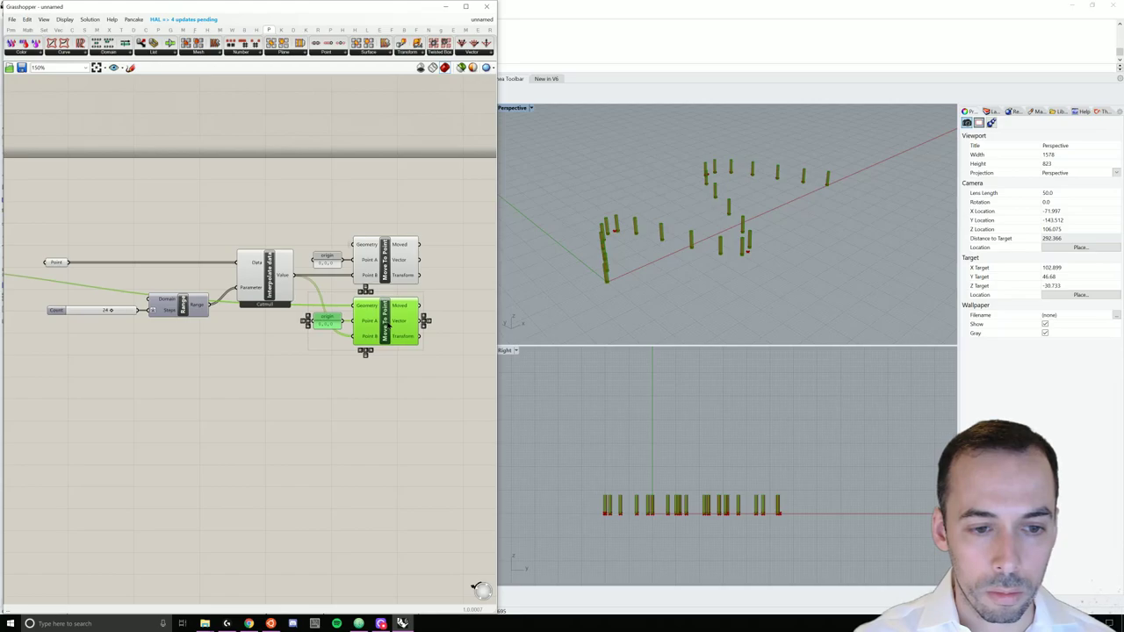
left_click(346, 366)
- Connect the conifer component's canopy output to the Geometry input of the second Move To Point, replacing the trunk input
scroll(312, 360, "down", 3)
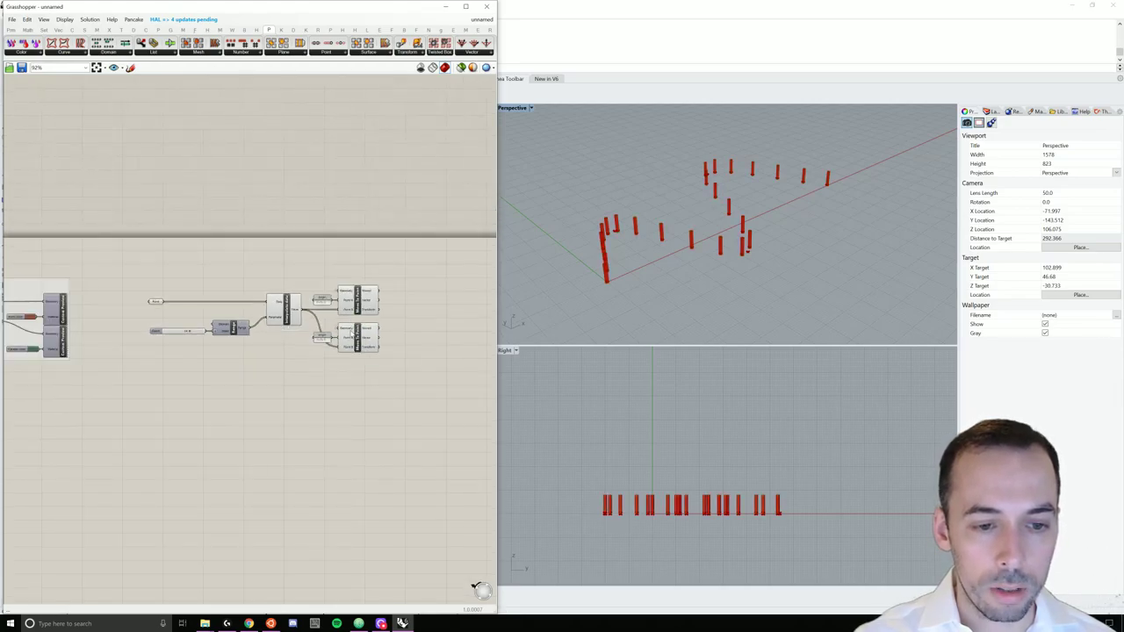
right_click_drag(70, 299, 121, 274)
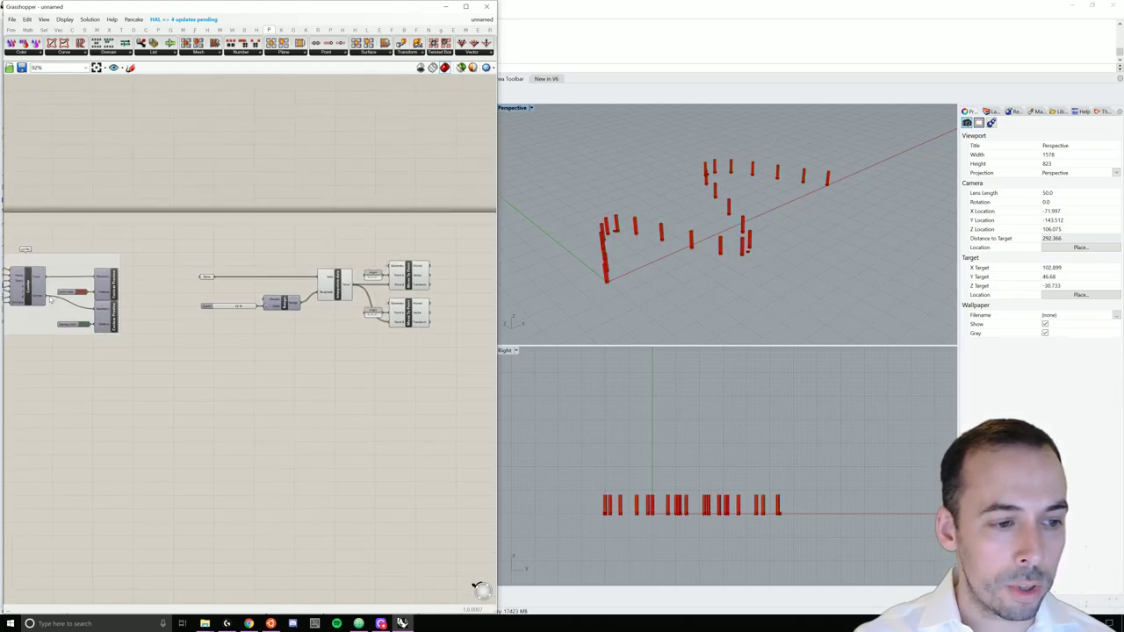
left_click_drag(50, 300, 392, 307)
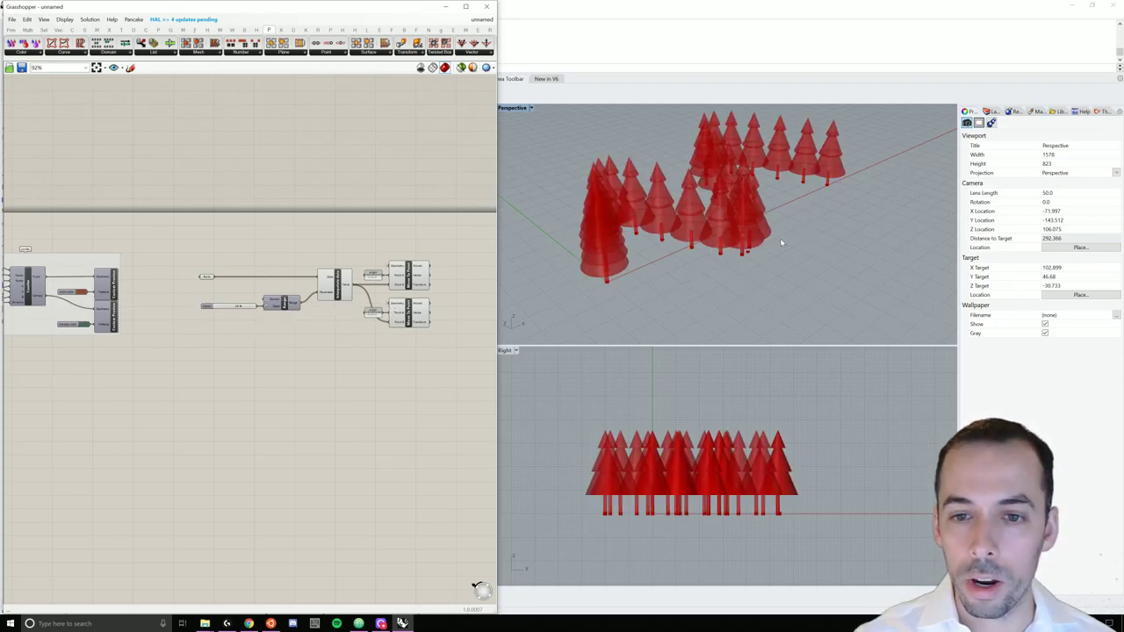
- Group the point, range, interpolation and both Move To Point components and name the group "array trees along path"
mouse_move(779, 238)
right_mouse_down()
mouse_move(762, 228)
mouse_move(800, 220)
mouse_move(828, 238)
mouse_move(767, 249)
mouse_move(785, 261)
mouse_move(769, 288)
mouse_move(767, 254)
mouse_move(776, 258)
mouse_move(748, 264)
right_mouse_up()
scroll(775, 253, "down", 3)
scroll(737, 259, "up", 3)
right_click_drag(413, 393, 330, 406)
scroll(375, 325, "up", 3)
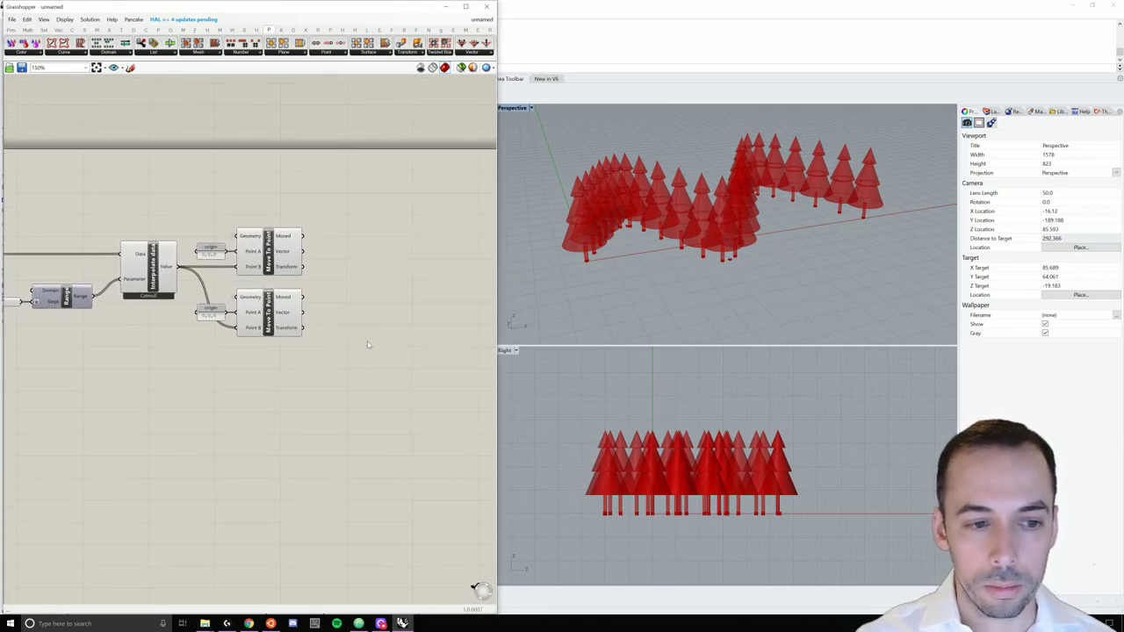
scroll(351, 359, "down", 2)
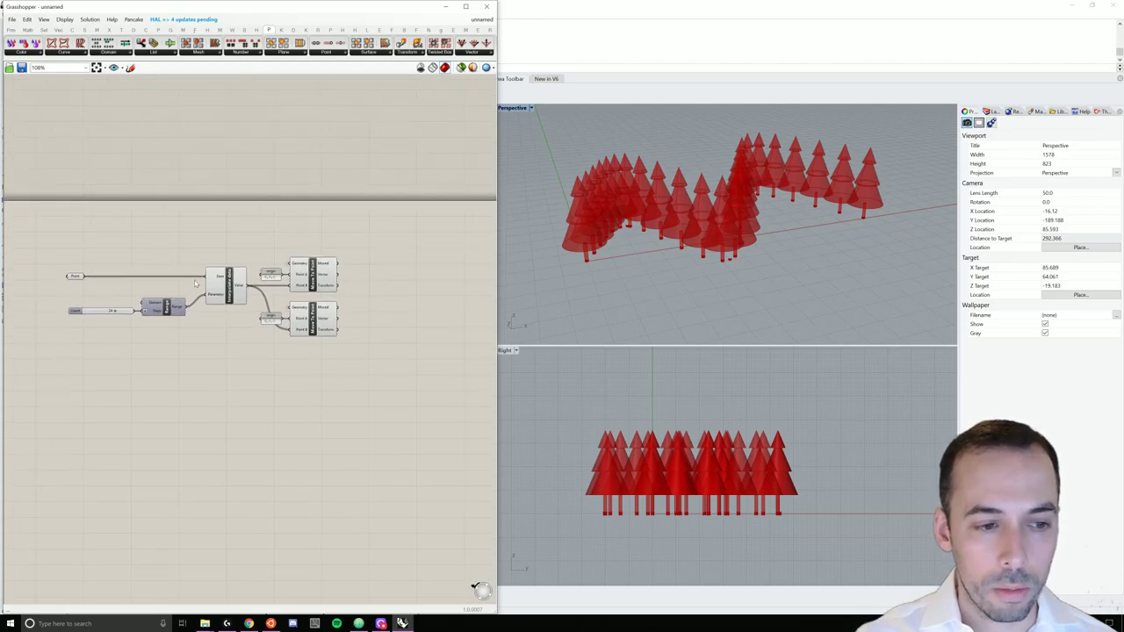
left_click_drag(44, 251, 384, 381)
key("ctrl+g")
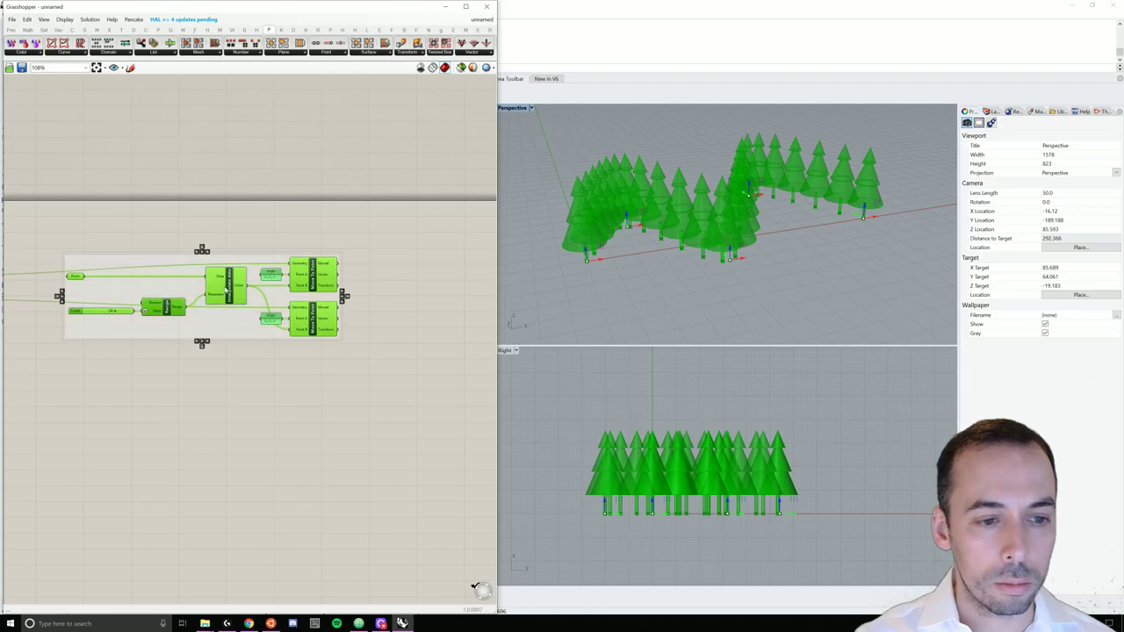
right_click(227, 260)
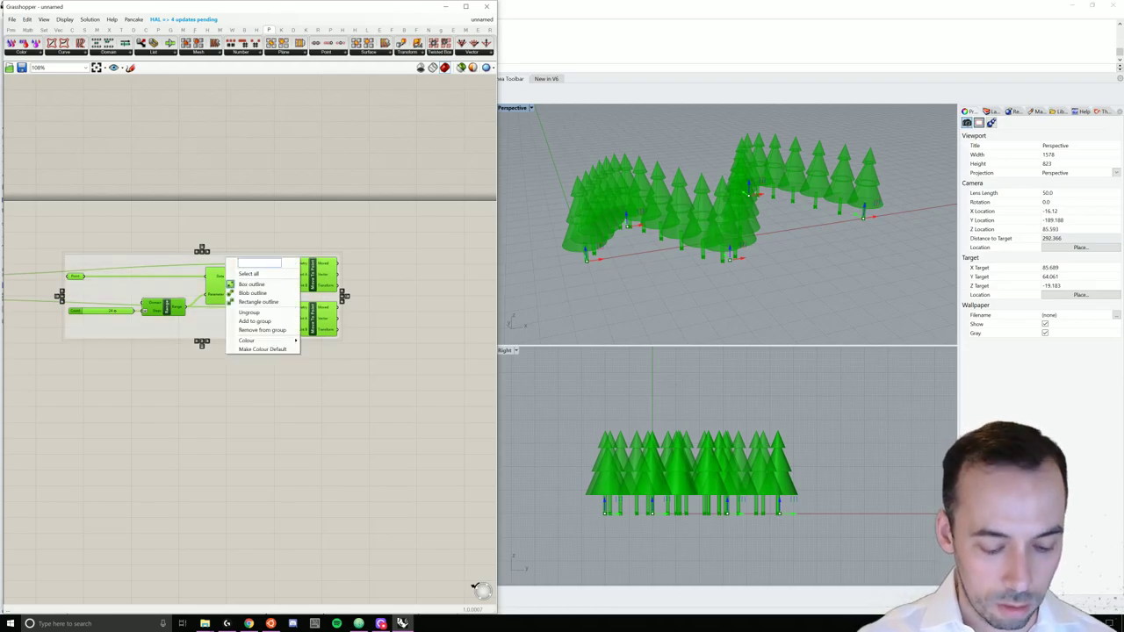
type("array tree")
type("s along path")
key("Return")
left_click(427, 390)
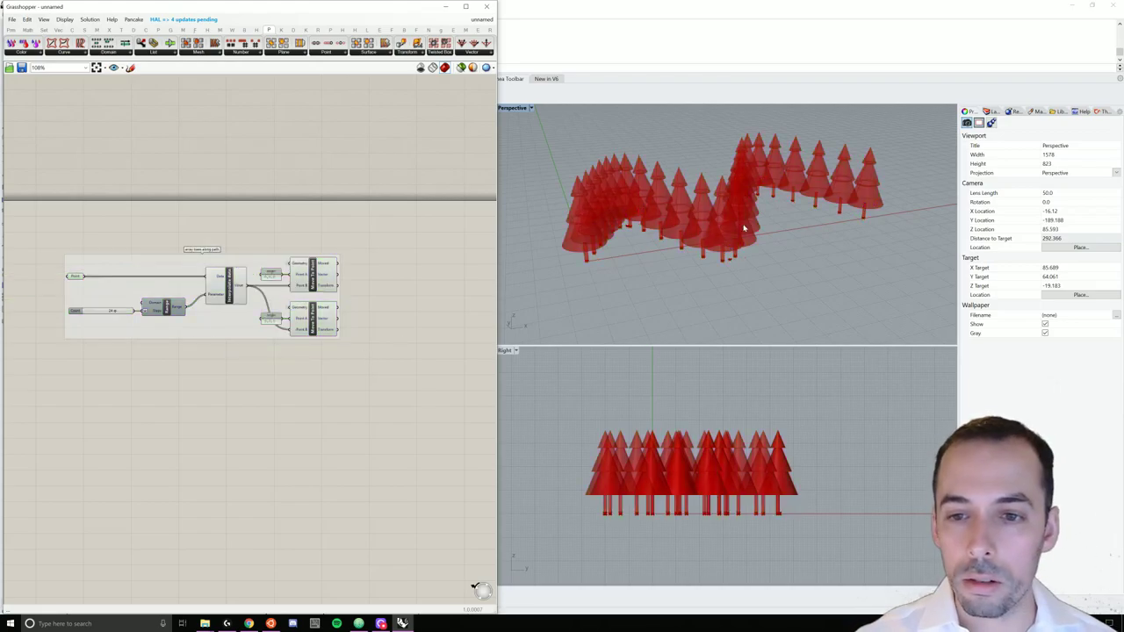
- Add a Scale component beside the group and feed its Geometry input from the canopy Move To Point's Moved output
right_click_drag(453, 333, 402, 312)
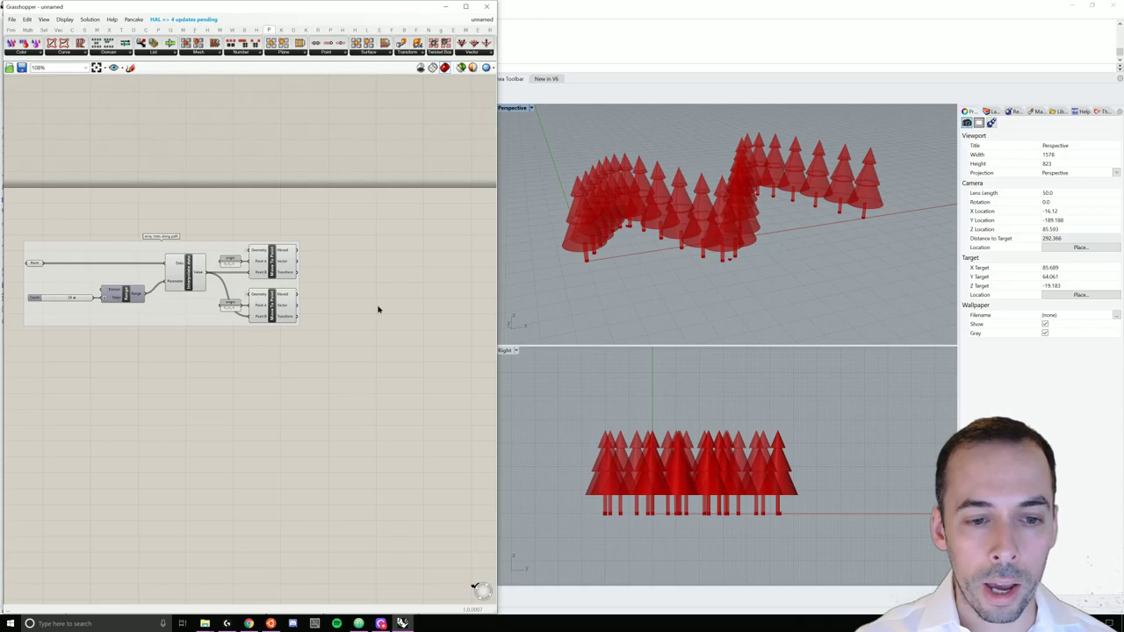
double_click(379, 309)
type("scale")
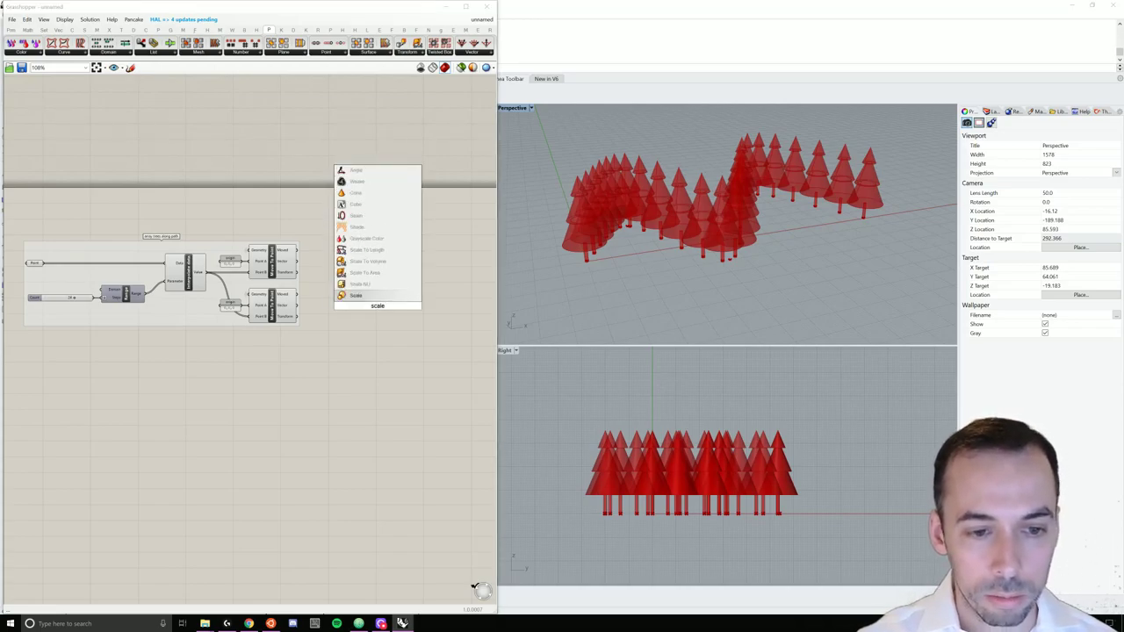
key("Return")
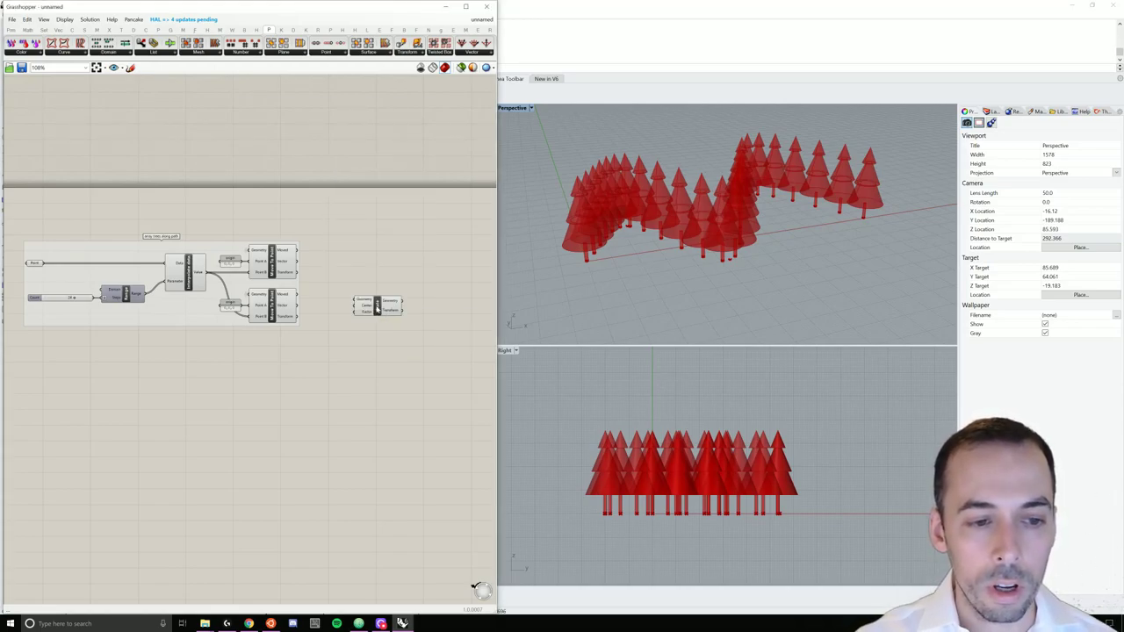
left_click(277, 305)
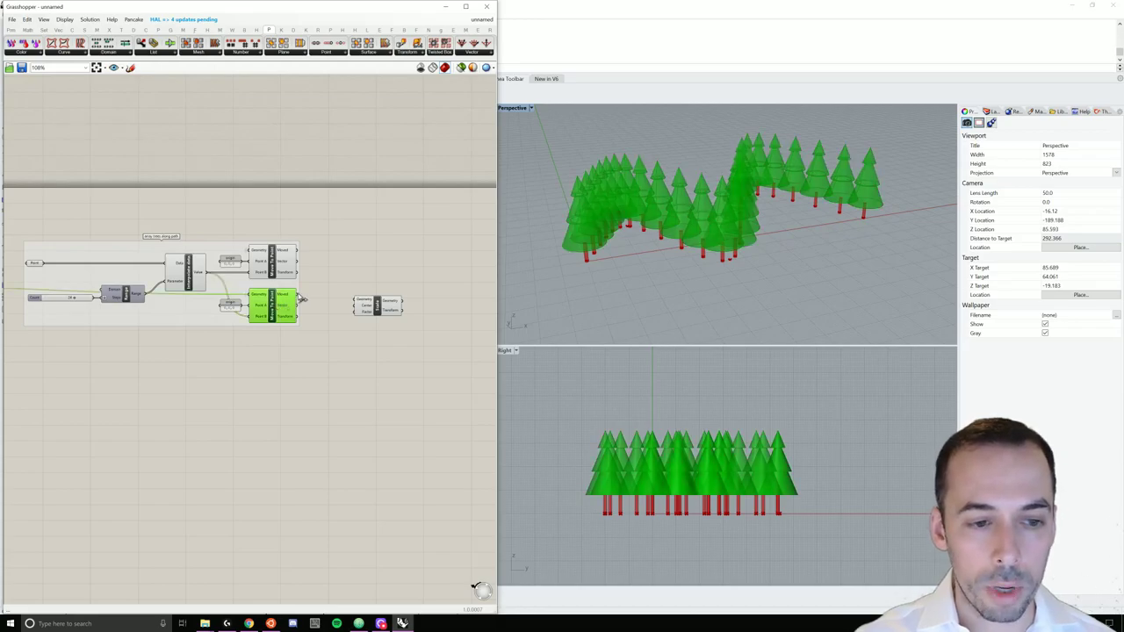
left_click_drag(300, 300, 409, 303)
left_click(381, 306)
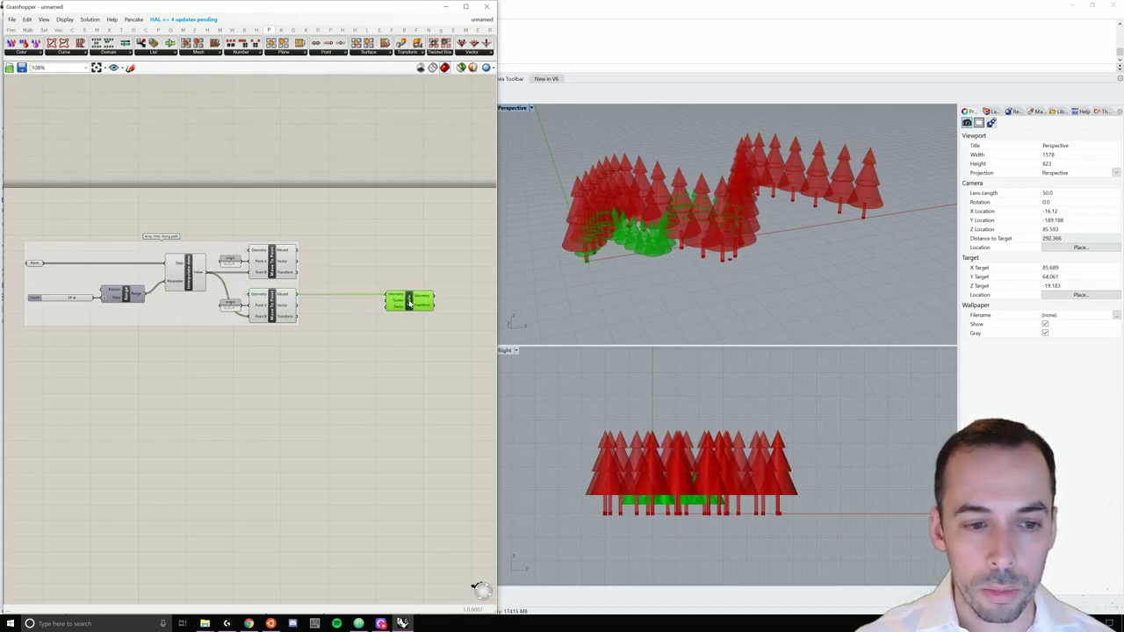
left_click(428, 332)
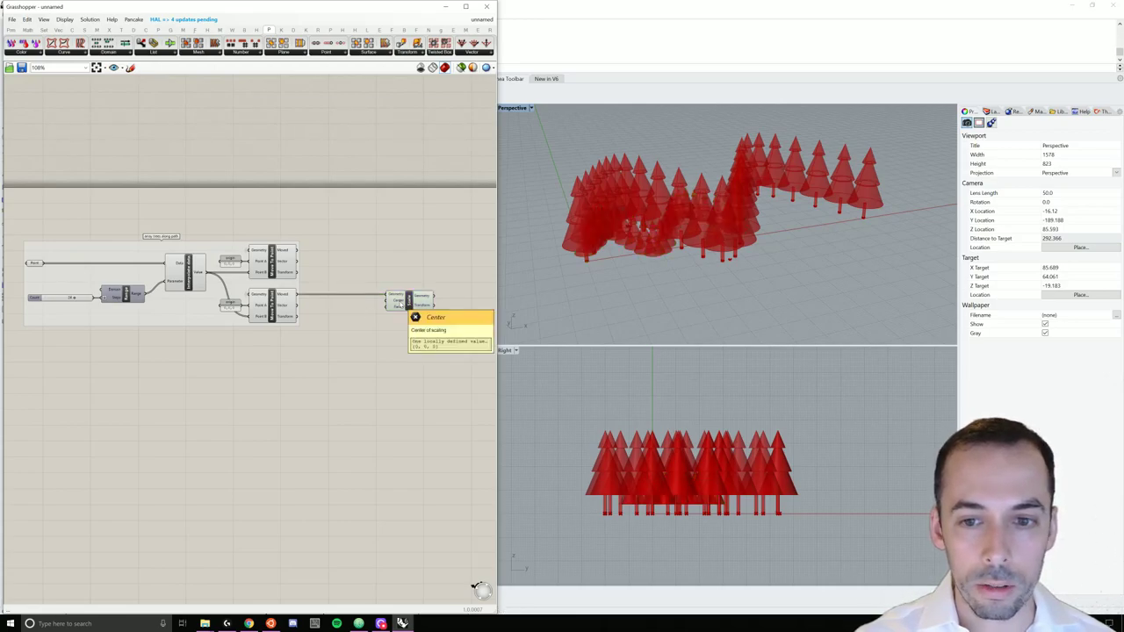
- Turn off the preview of the canopy Move To Point and connect its Vector output to Scale's Center input
right_click(275, 305)
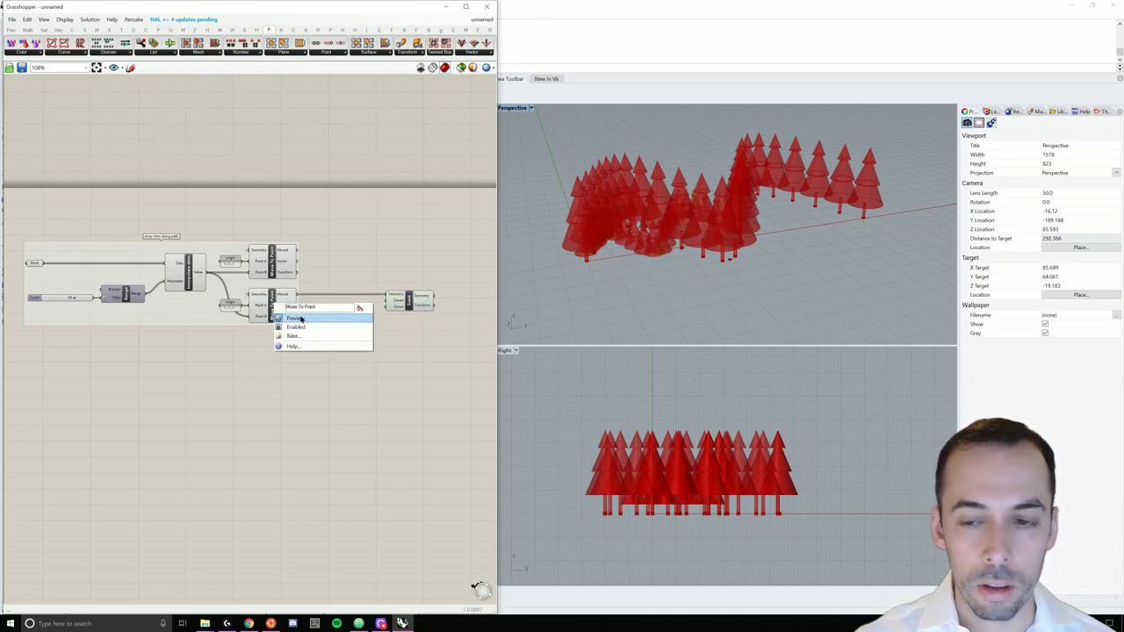
left_click(294, 320)
right_click_drag(605, 262, 604, 263)
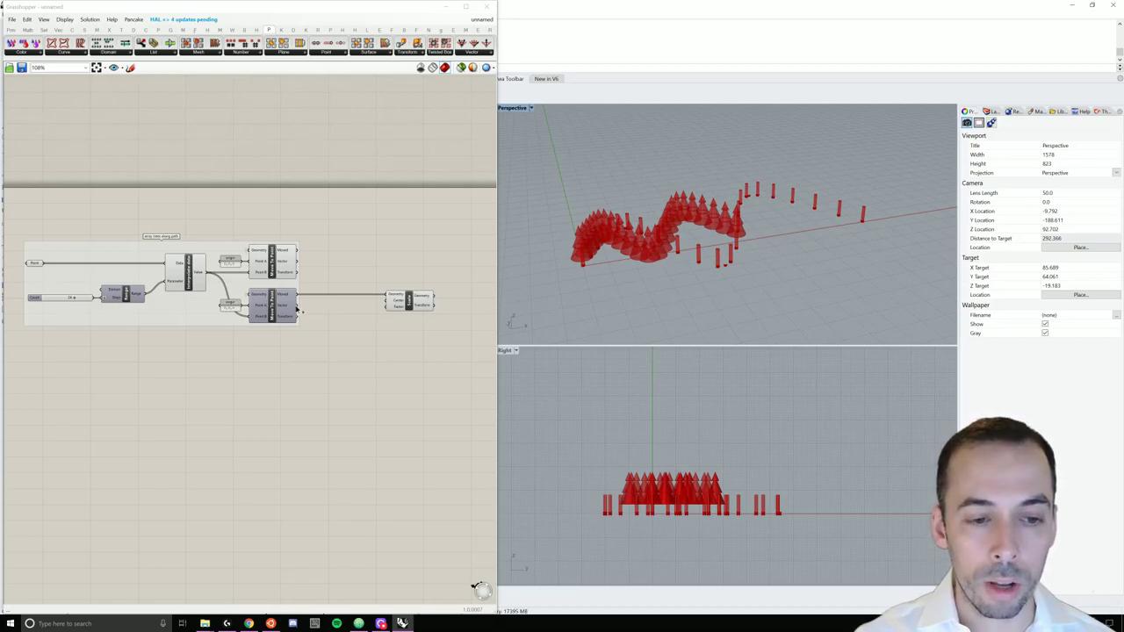
left_click_drag(297, 307, 386, 296, "shift")
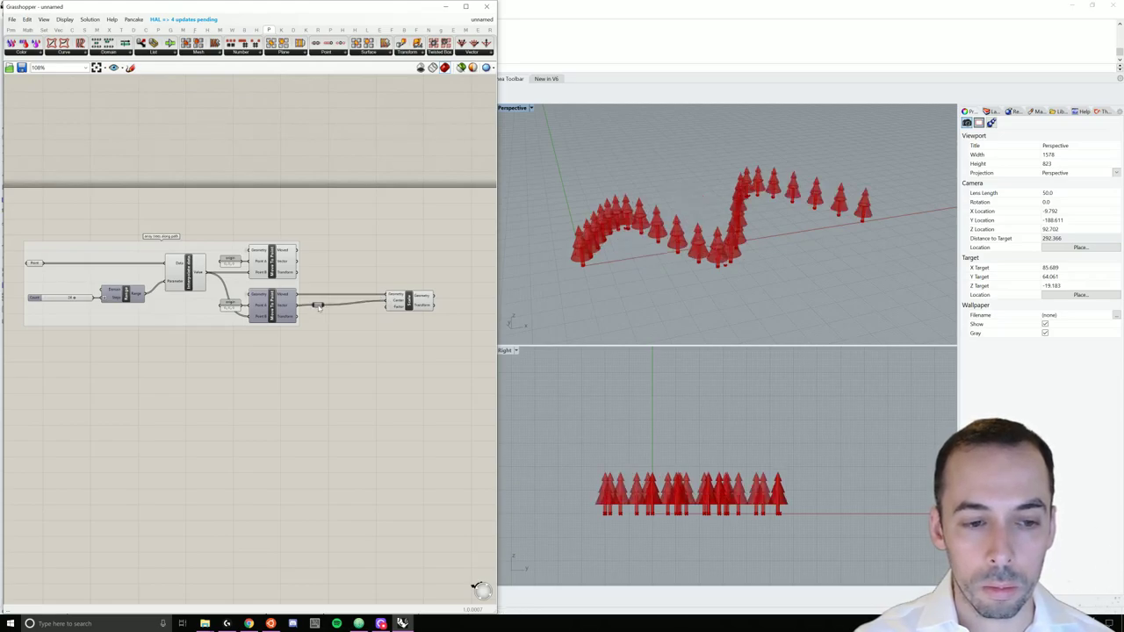
left_click_drag(298, 307, 386, 305, "shift")
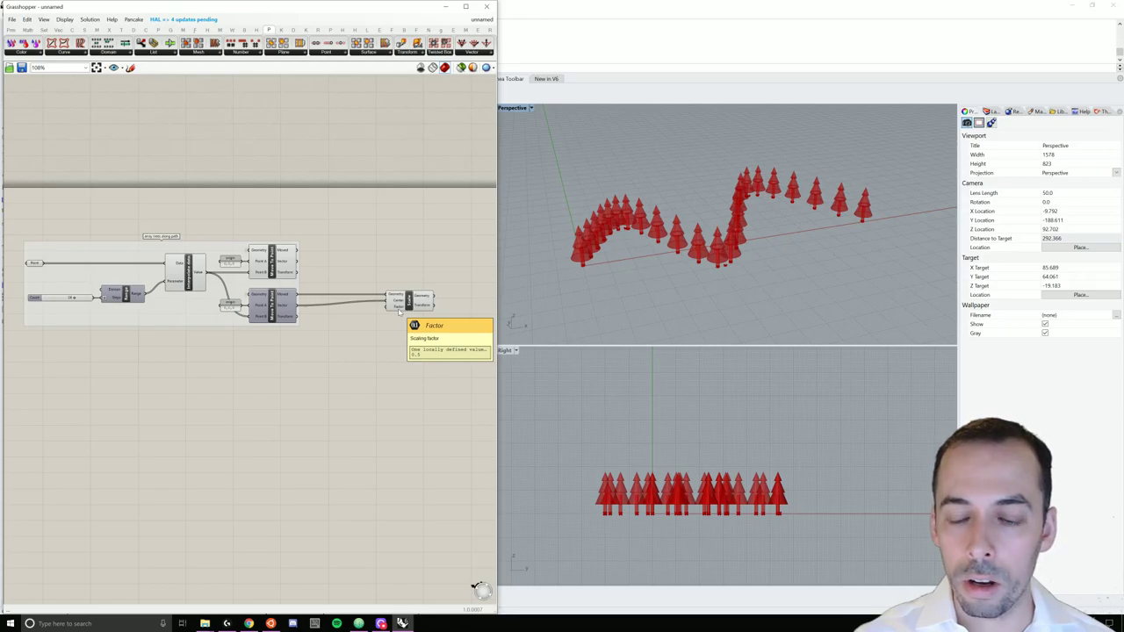
- Add a Random component below the Scale wires and connect its output to Scale's Factor input
double_click(337, 339)
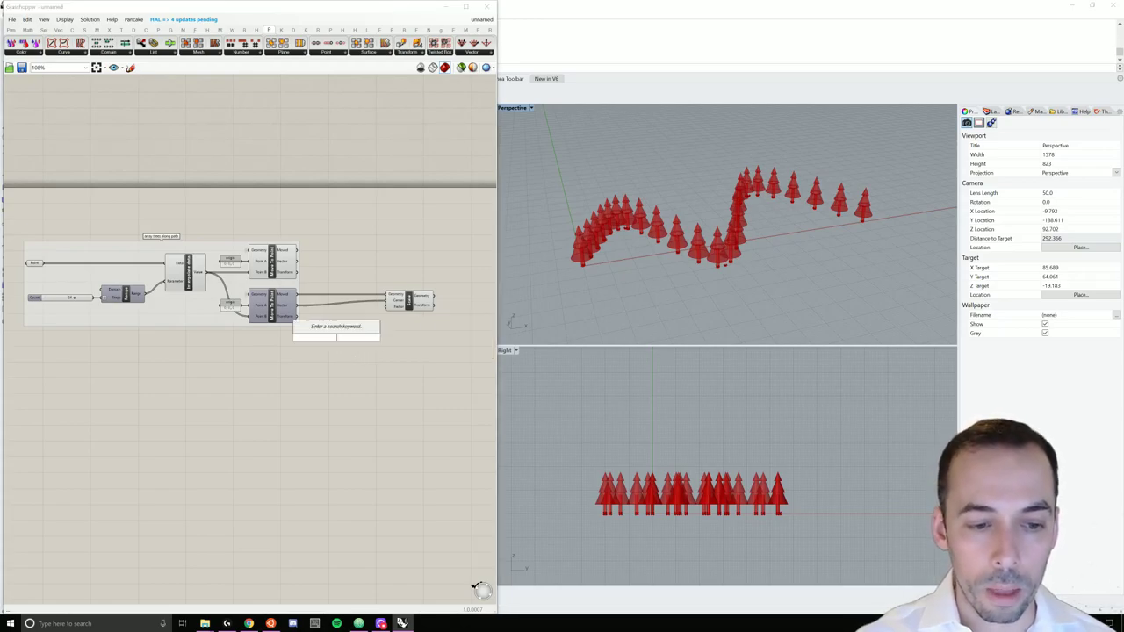
type("random")
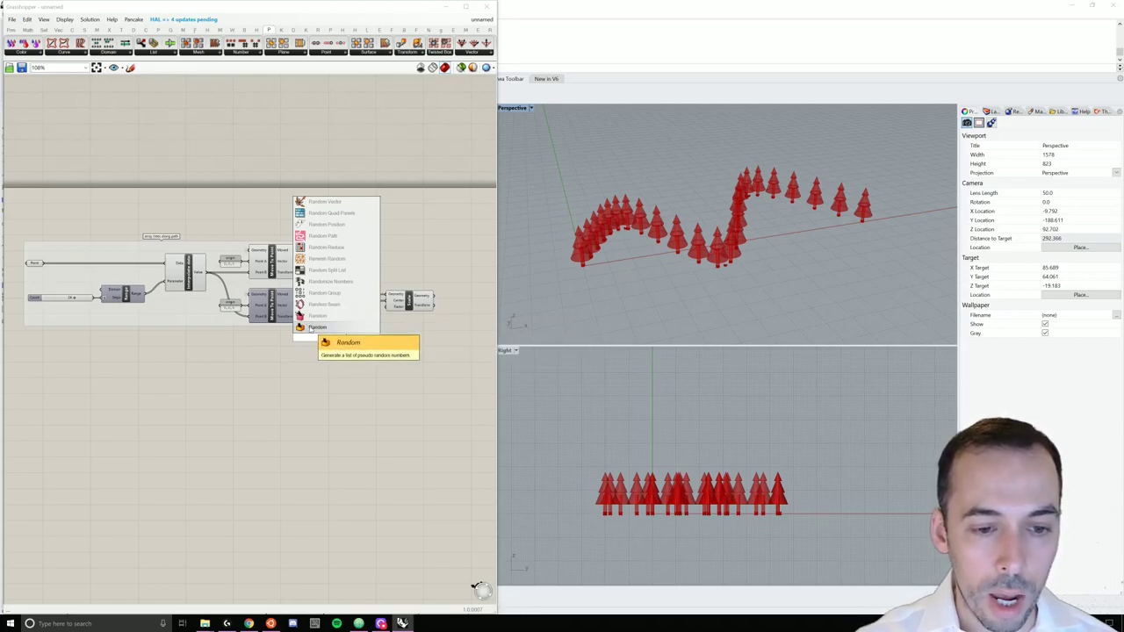
left_click(314, 327)
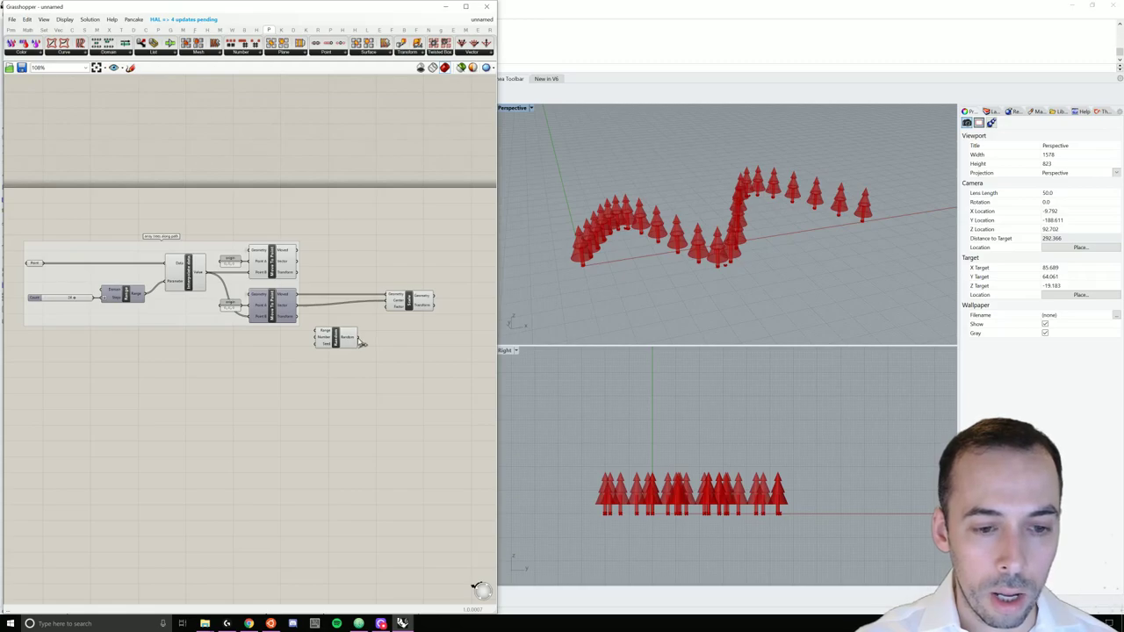
left_click_drag(359, 339, 388, 309)
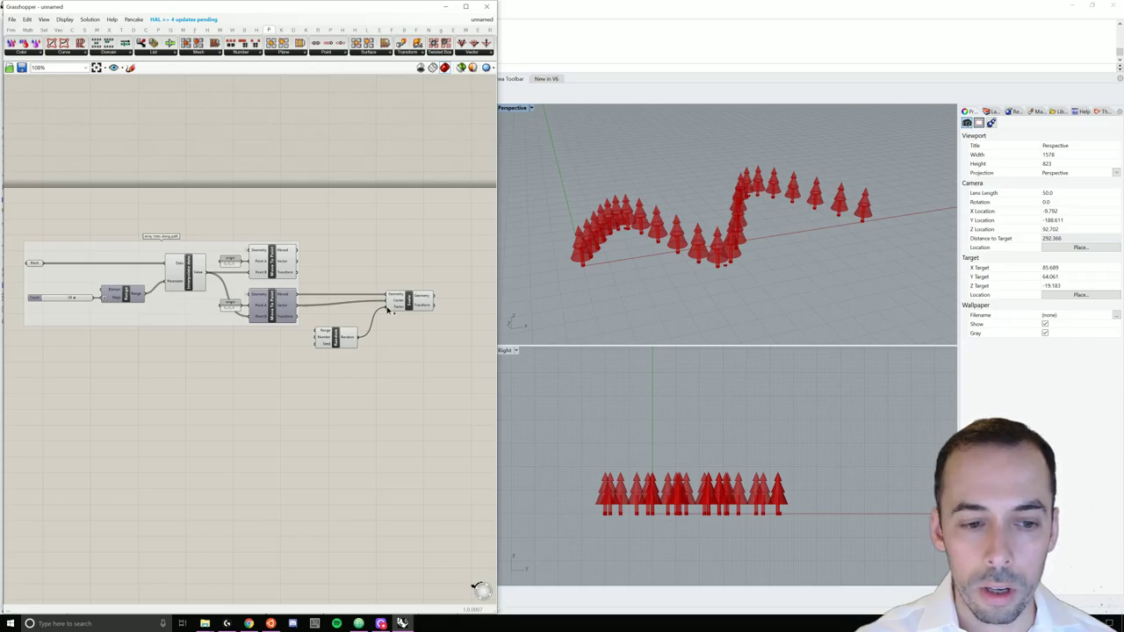
left_click_drag(334, 344, 342, 341)
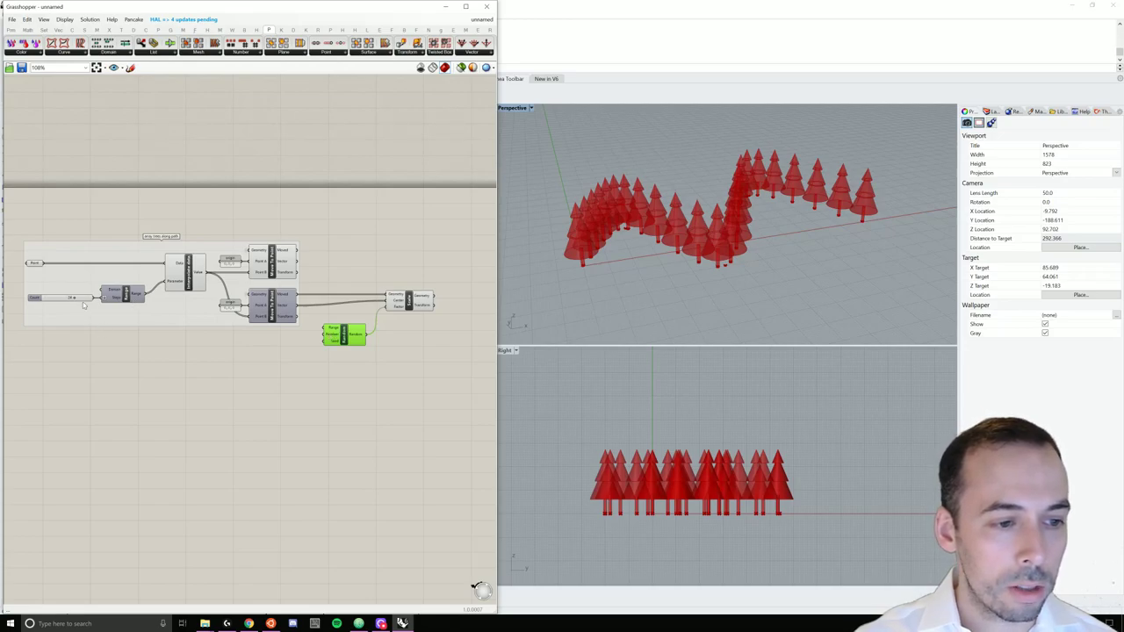
- Wire the Count slider to Random's Number input through a relay beneath Range, and move Random and Scale away from the group
left_click_drag(98, 299, 327, 339)
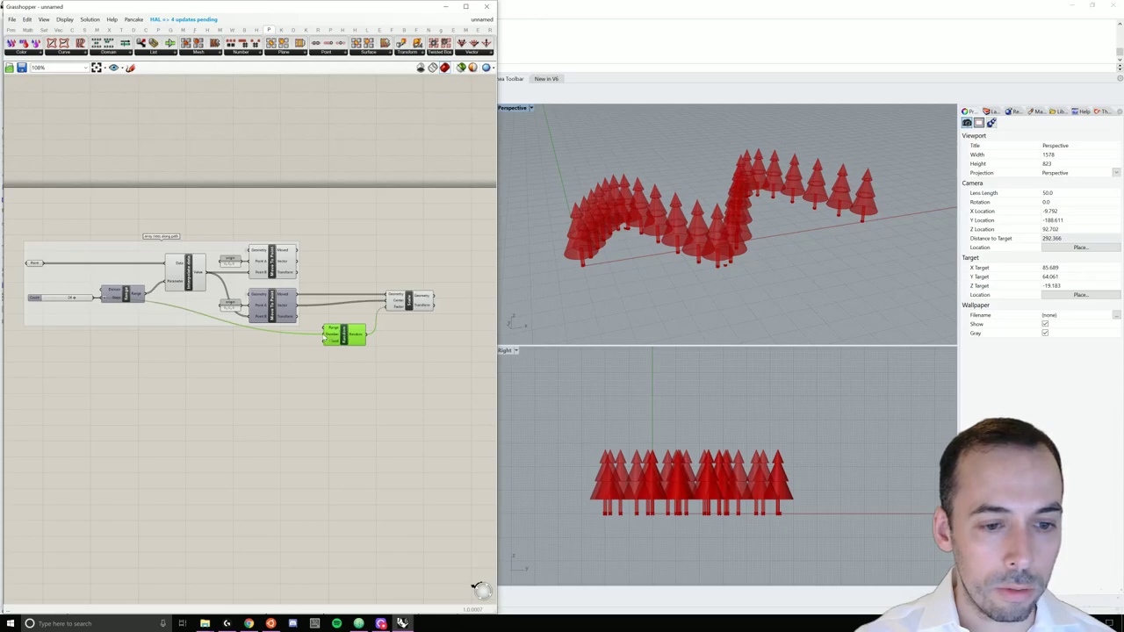
left_click(304, 336)
left_click_drag(305, 337, 141, 336)
left_click(190, 404)
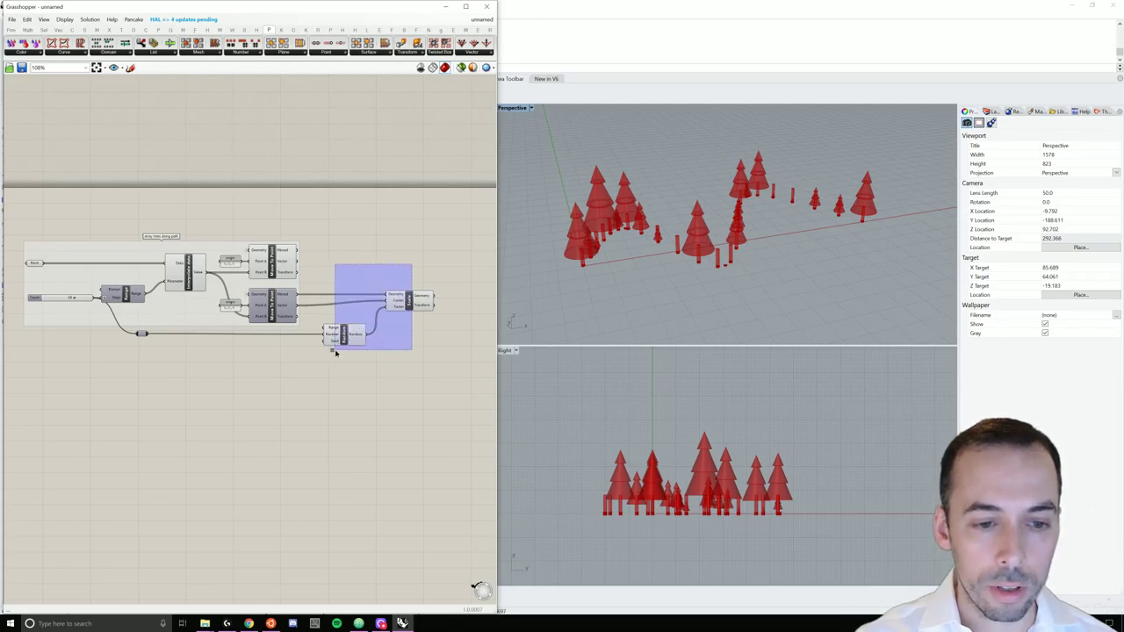
left_click_drag(334, 352, 375, 334)
left_click(364, 369)
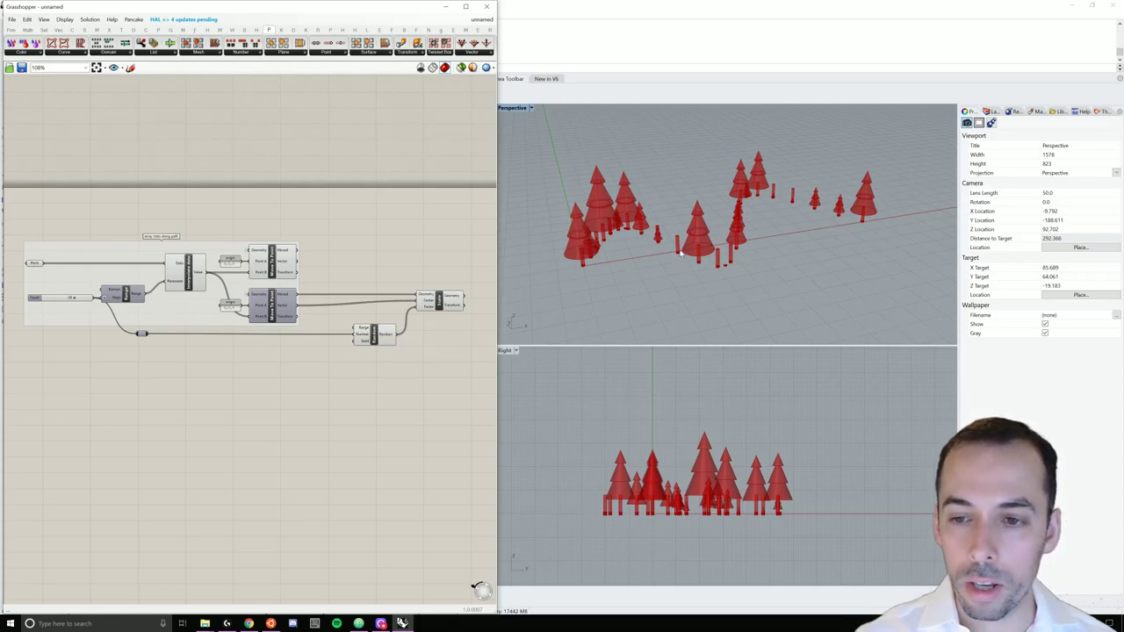
- Add a Panel beside Random's inputs and name it "domain"
scroll(333, 351, "up", 2)
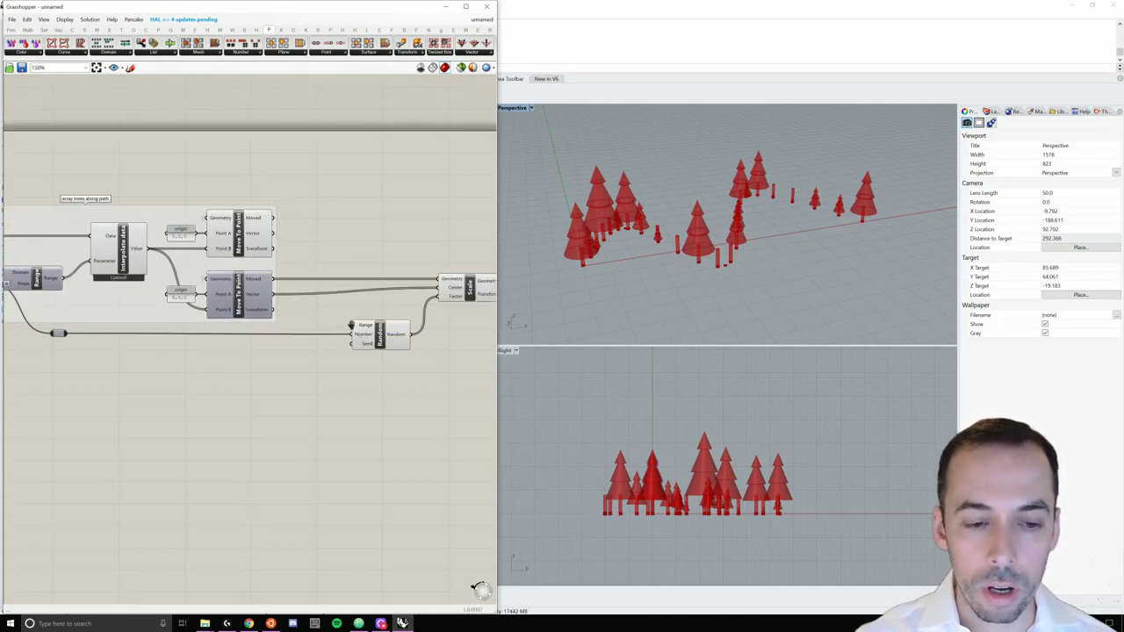
scroll(319, 330, "up", 2)
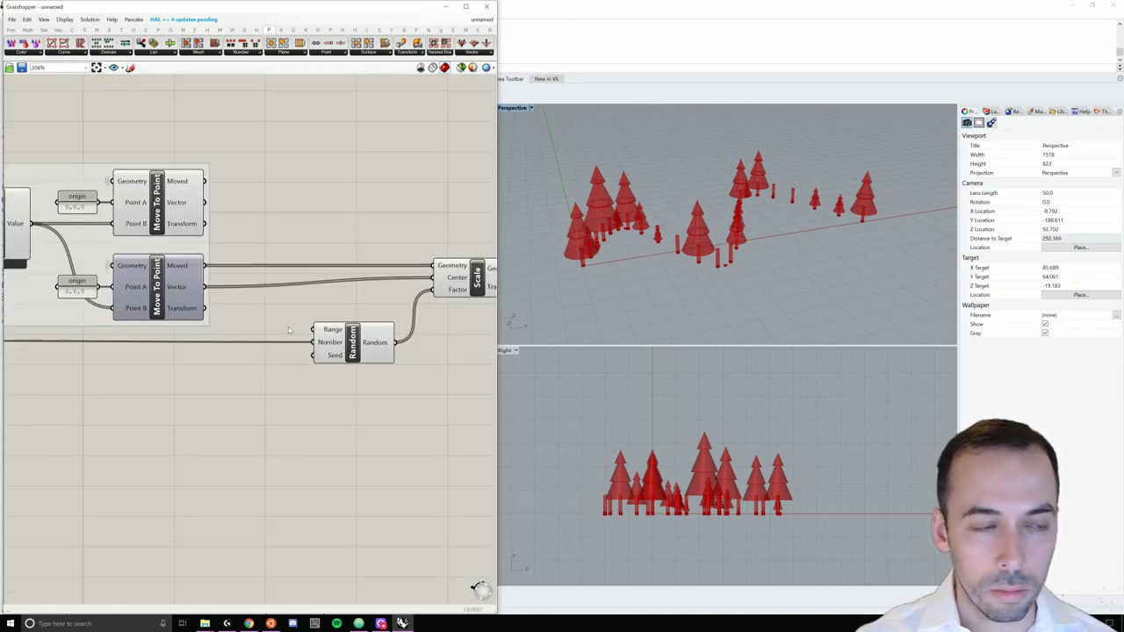
double_click(288, 331)
type("panel")
key("Return")
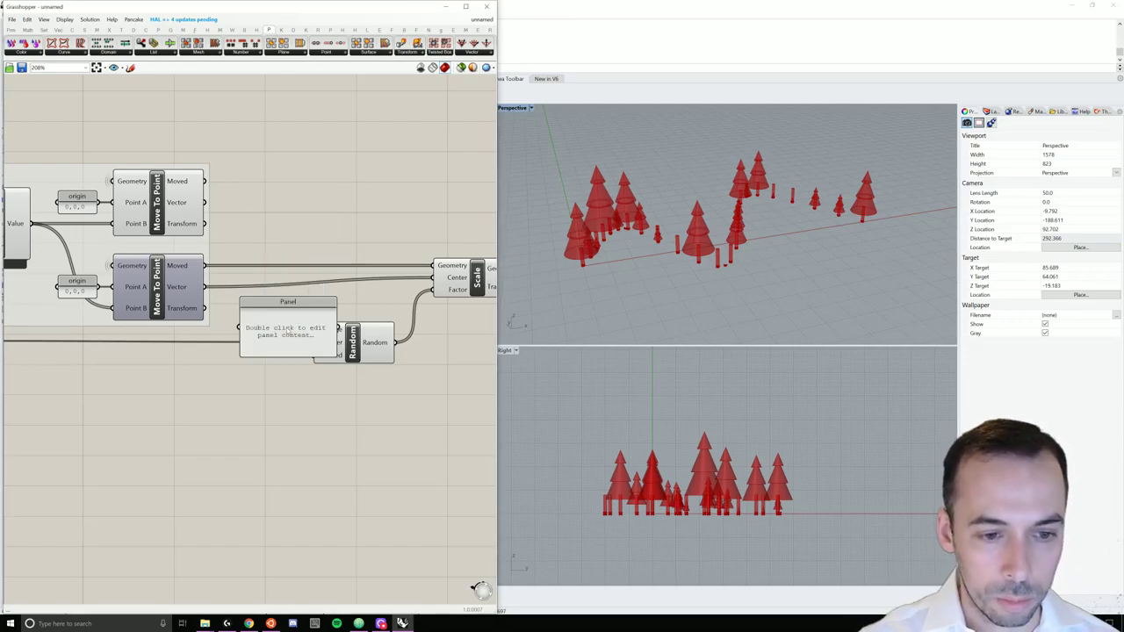
right_click(289, 303)
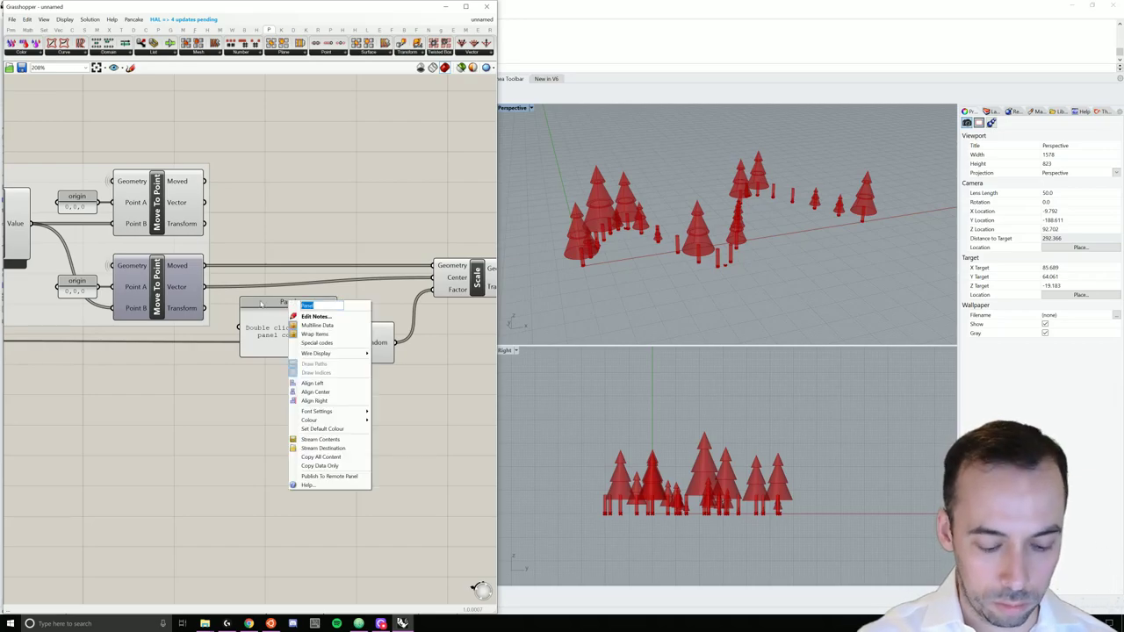
type("domain")
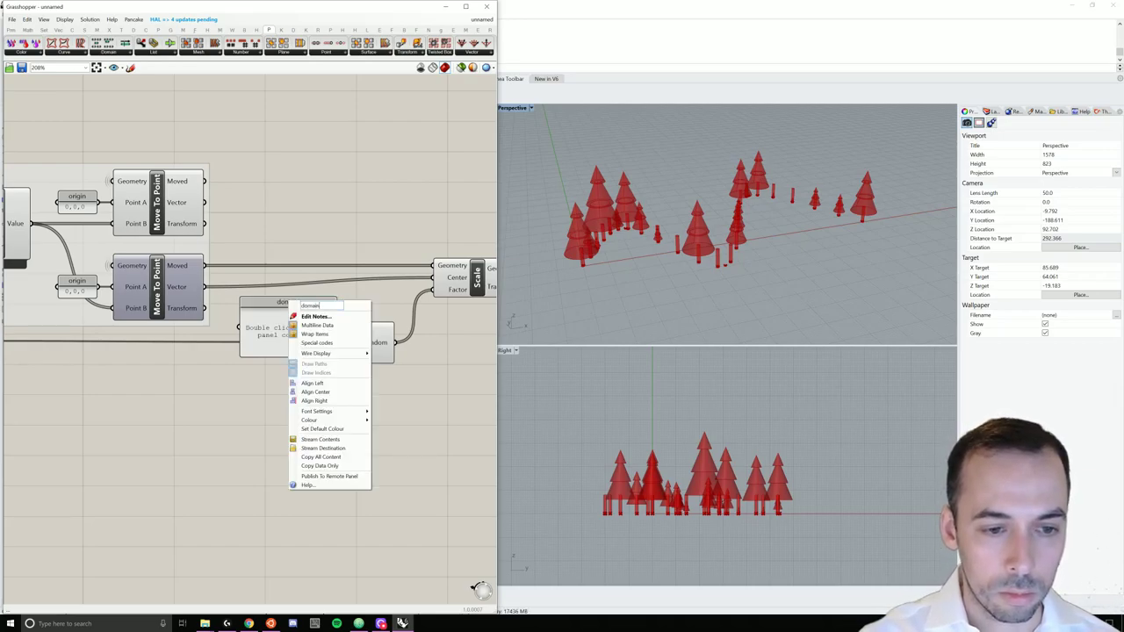
- Enter "0.5 To 1" in the domain panel, shrink the panel and connect it to Random's Range input
left_click(274, 329)
double_click(274, 329)
key("BackSpace")
type("0.5")
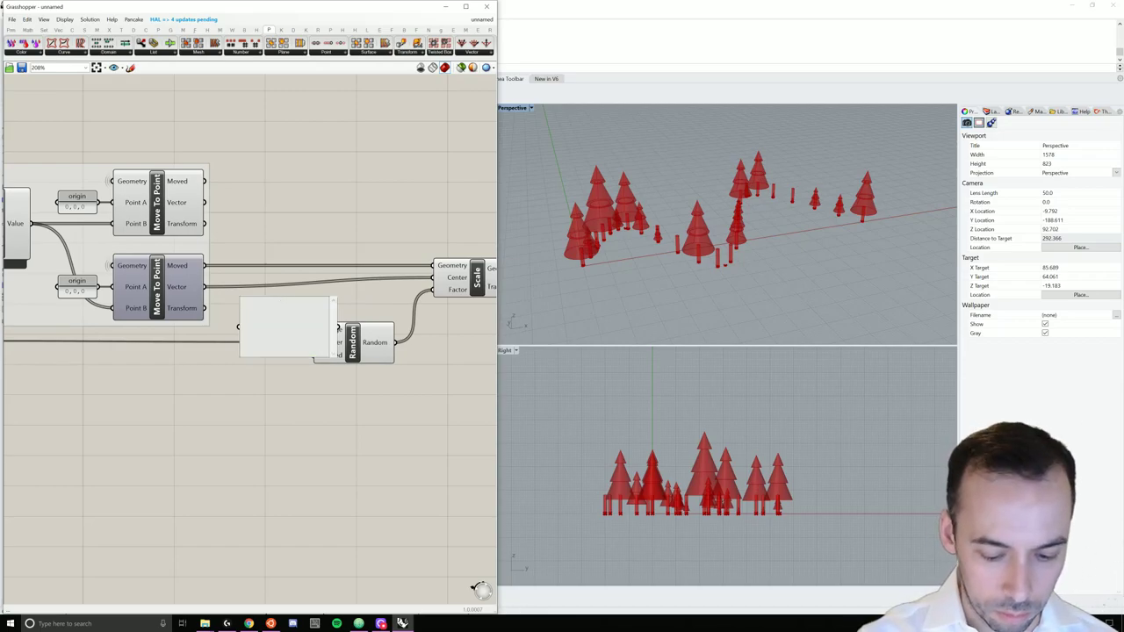
type(" To 1")
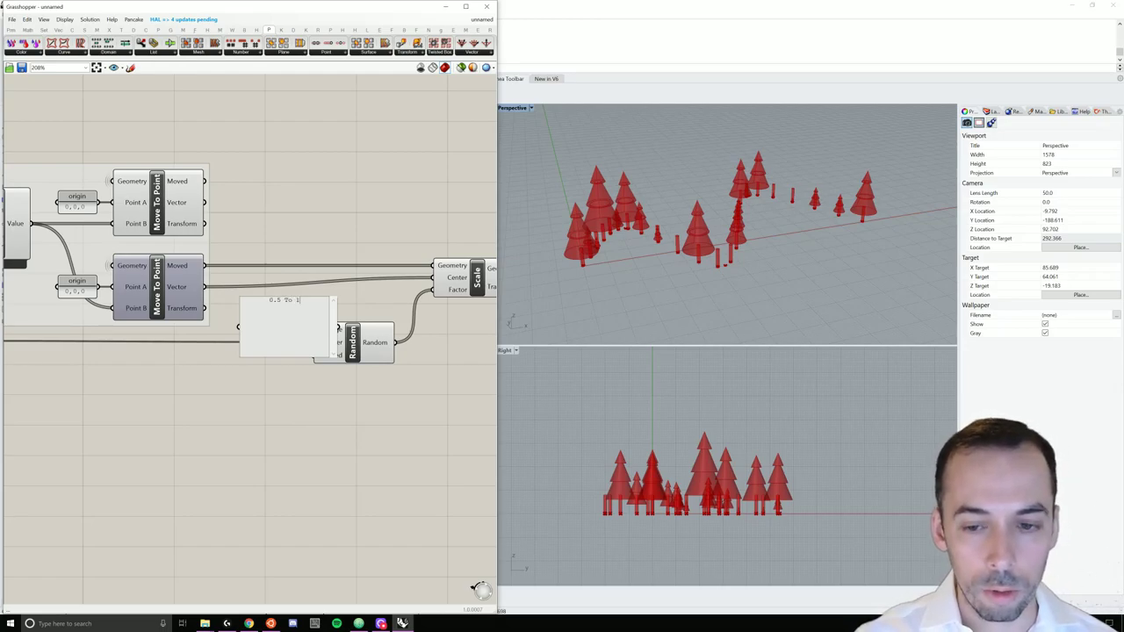
left_click(300, 411)
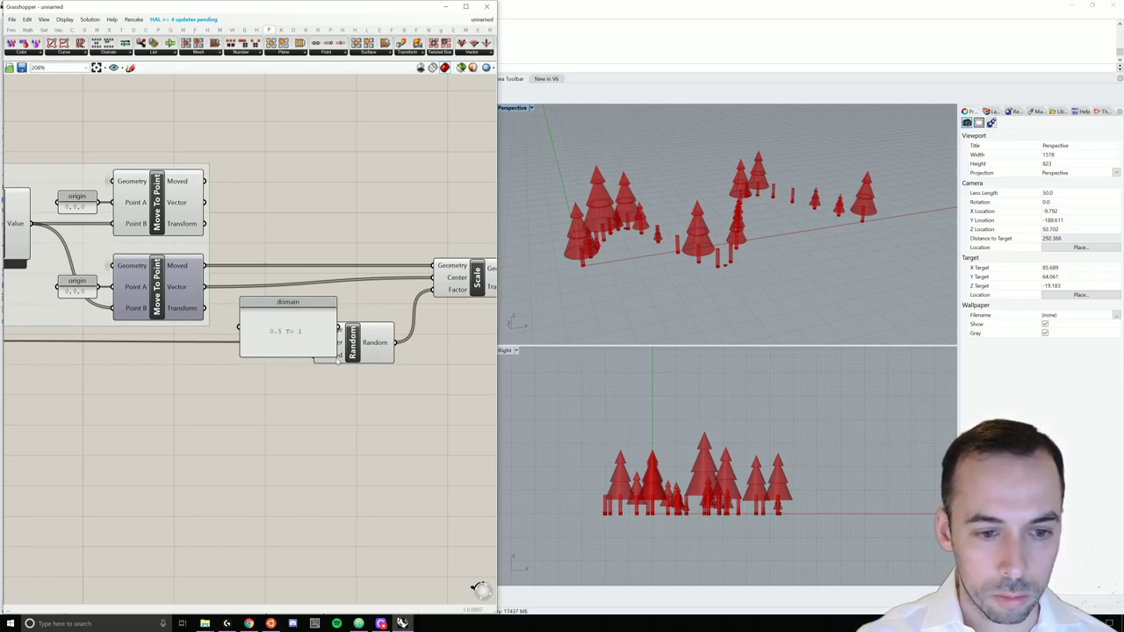
left_click_drag(332, 352, 280, 314)
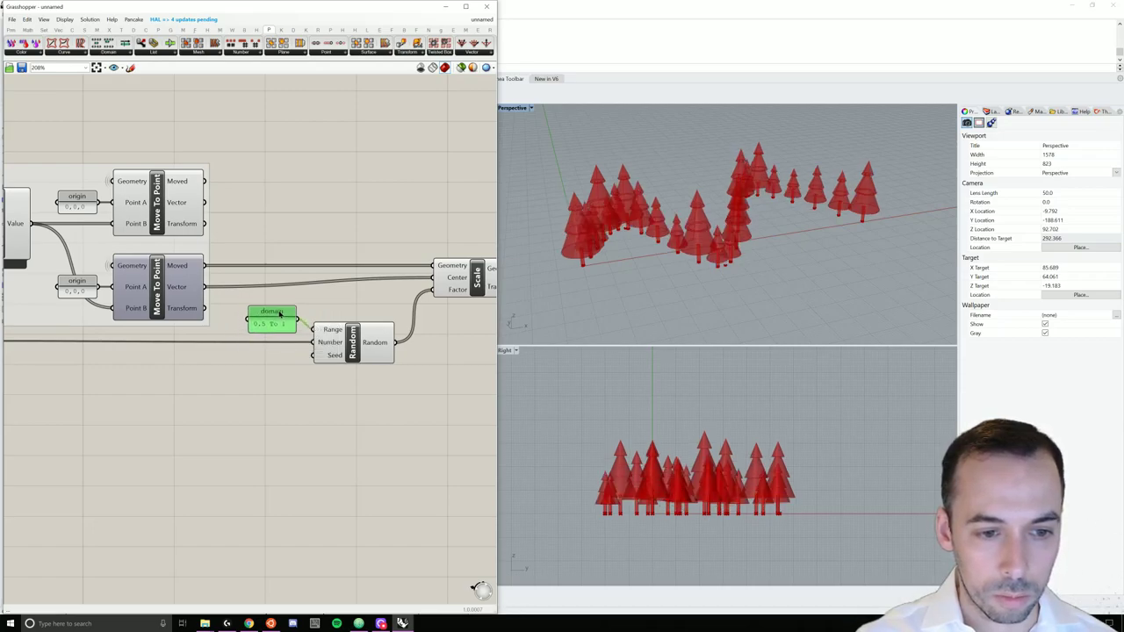
left_click(364, 414)
right_click_drag(773, 233, 800, 269)
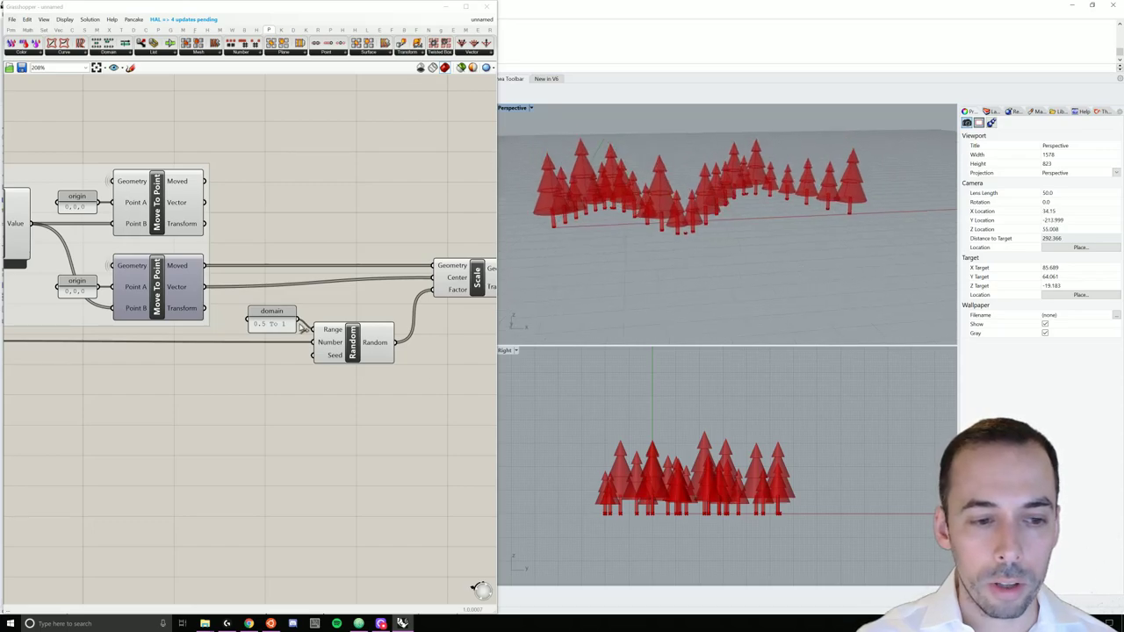
- Change the domain panel's content to "0.25 To 0.75"
double_click(271, 322)
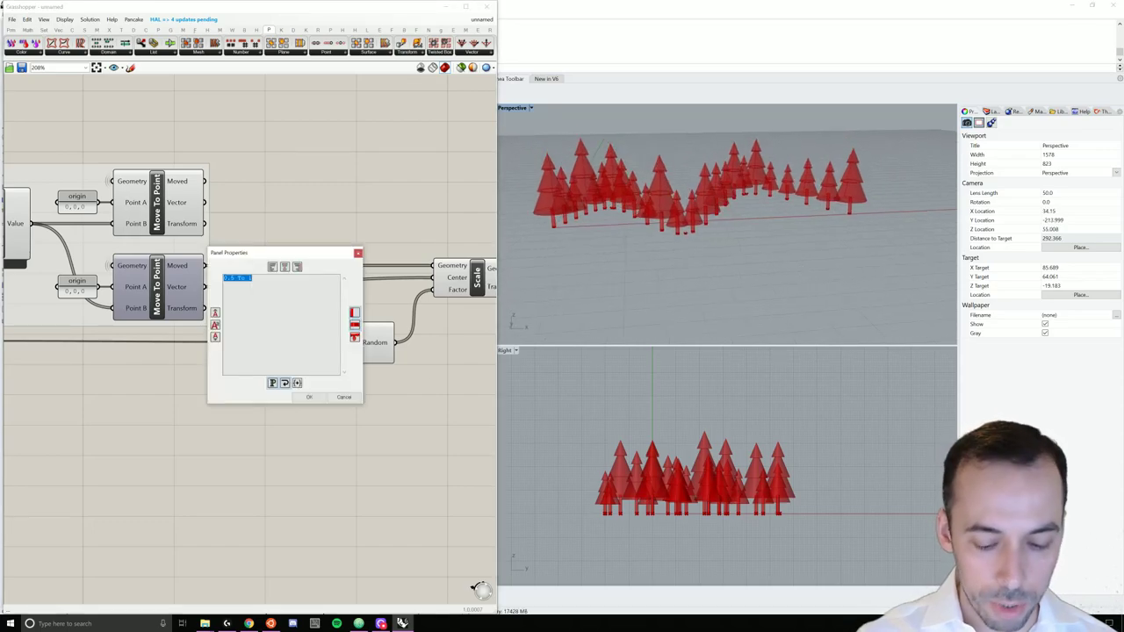
type("0.25")
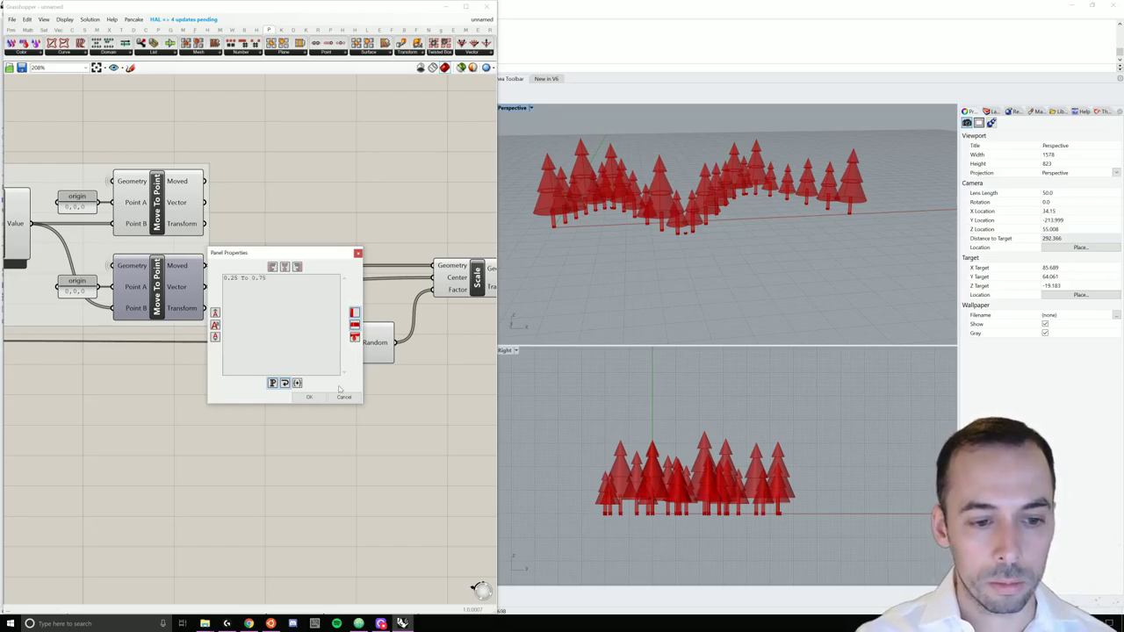
left_click(309, 397)
mouse_move(587, 279)
right_mouse_down()
mouse_move(580, 271)
mouse_move(592, 289)
right_mouse_up()
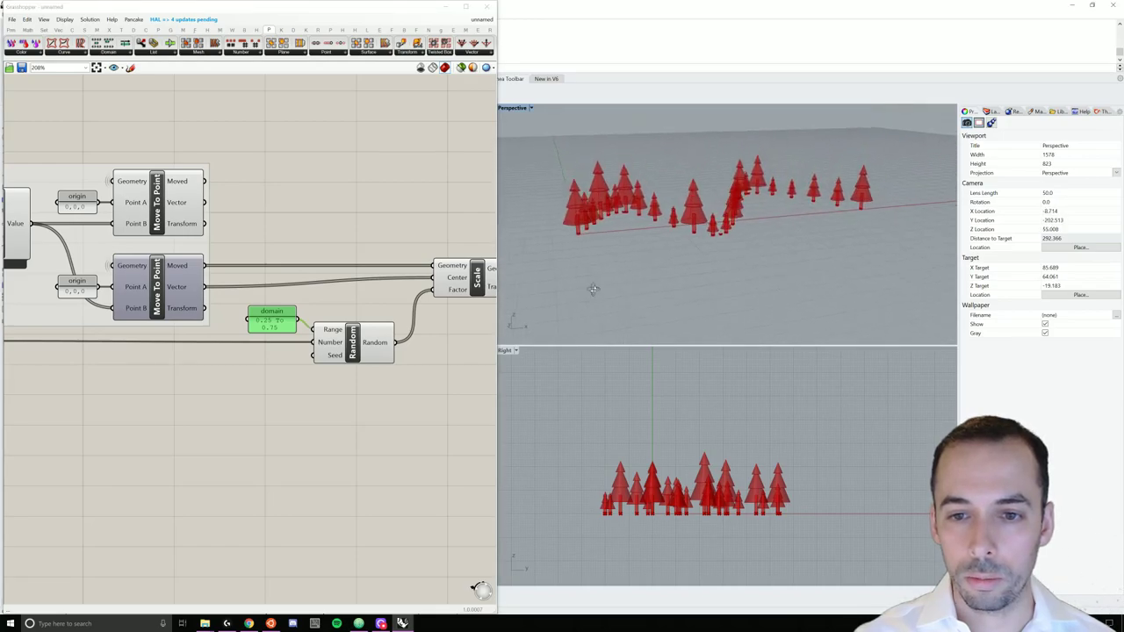
- Raise the domain panel's lower limit so it reads "0.5 To 0.75" and widen the panel to fit the text
right_click(280, 325)
double_click(265, 325)
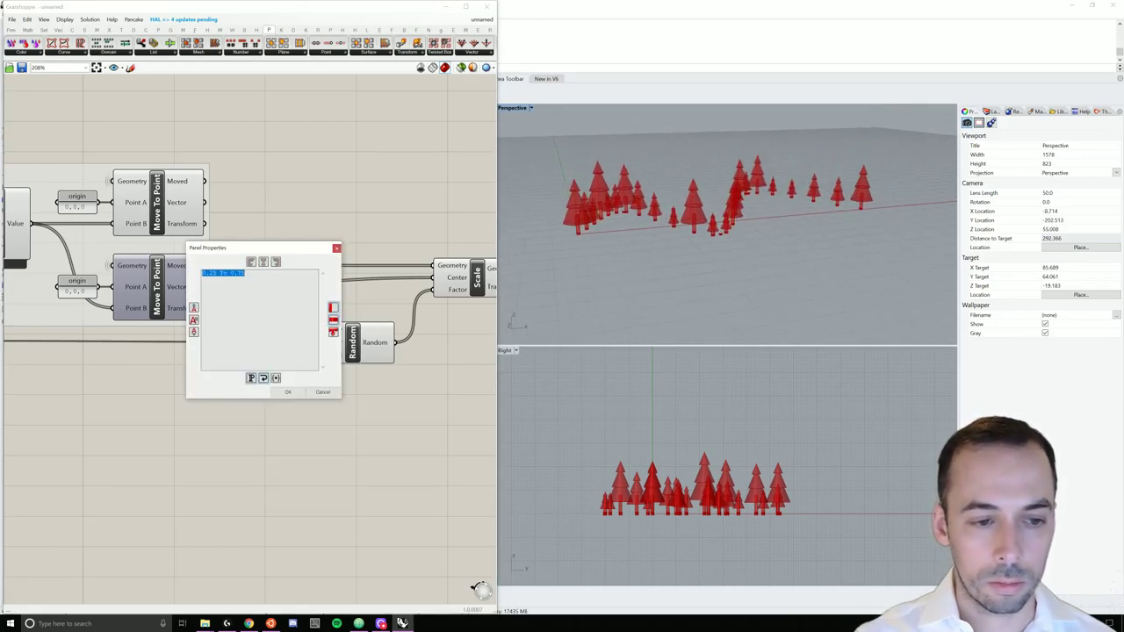
left_click(211, 273)
type("5")
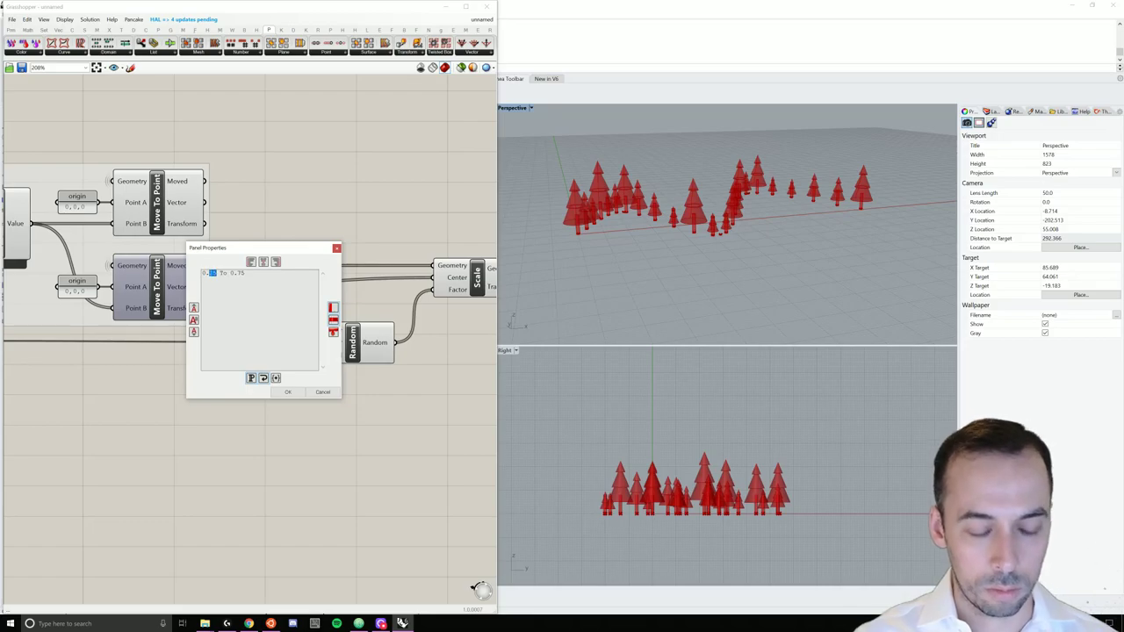
left_click(287, 392)
left_click_drag(248, 323, 234, 323)
left_click(288, 382)
scroll(312, 375, "down", 3)
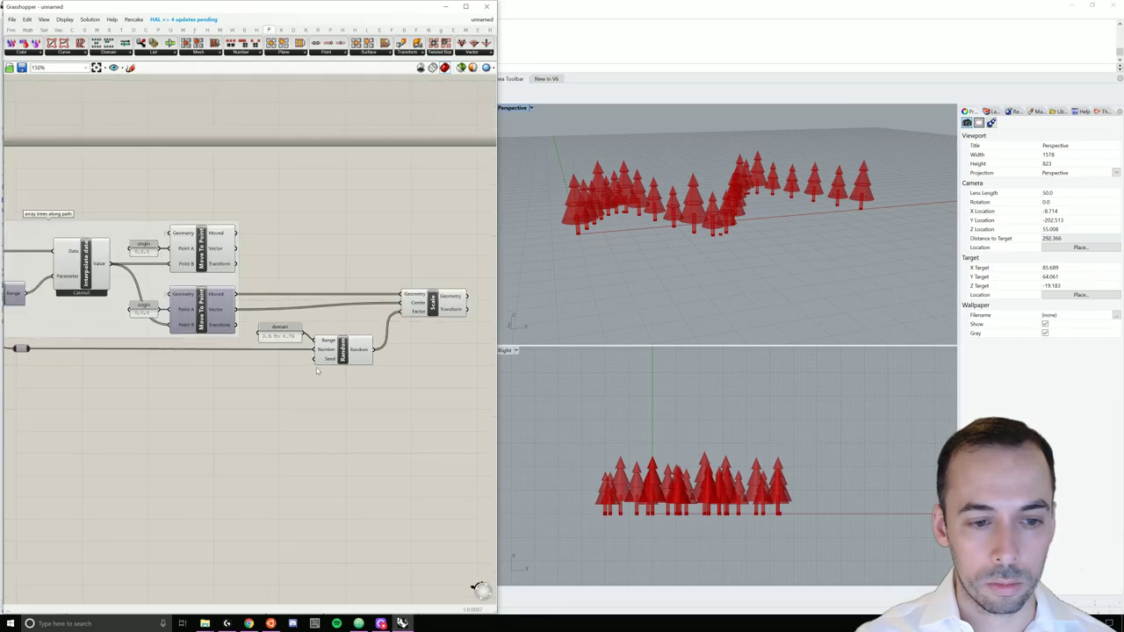
- Insert a relay in the wire to Scale's Center input and group it with the domain panel, Random and Scale
right_click_drag(632, 246, 739, 264)
scroll(247, 291, "down", 3)
right_click_drag(130, 325, 265, 322)
mouse_move(683, 254)
right_mouse_down()
mouse_move(724, 269)
mouse_move(703, 237)
mouse_move(658, 250)
mouse_move(678, 257)
right_mouse_up()
scroll(411, 323, "up", 2)
scroll(350, 325, "up", 4)
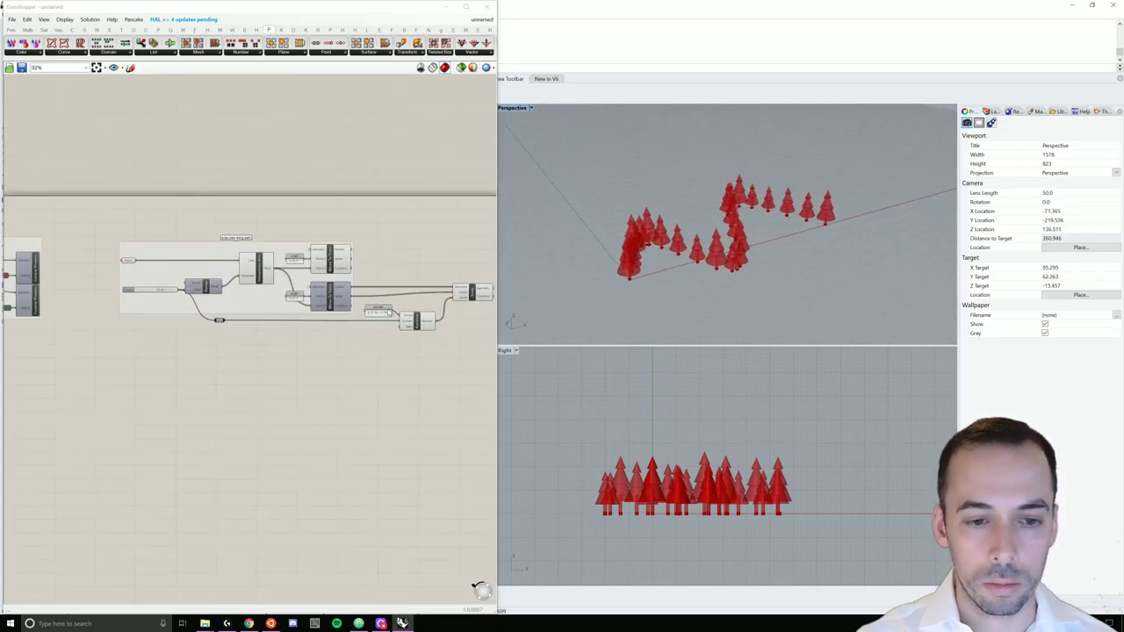
scroll(376, 297, "up", 1)
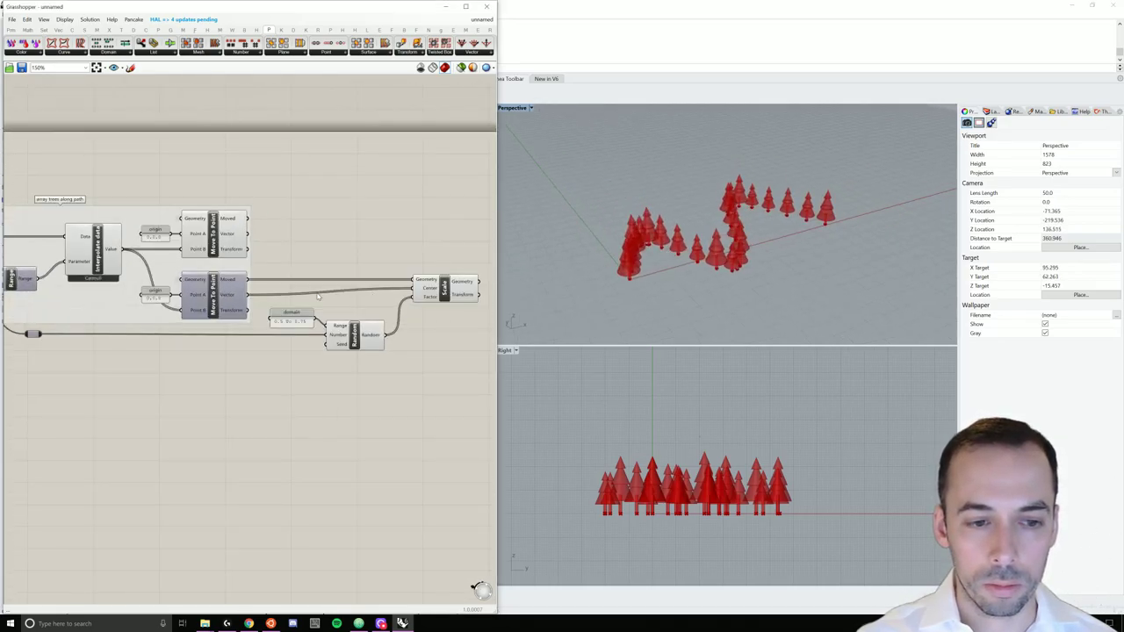
double_click(369, 295)
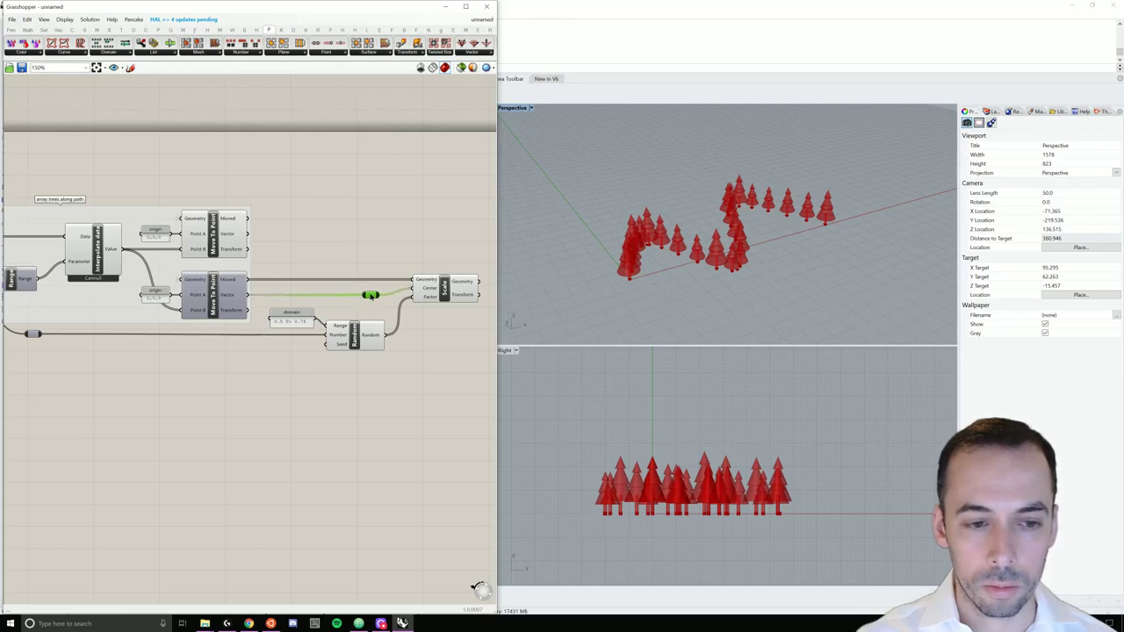
left_click_drag(476, 229, 272, 378)
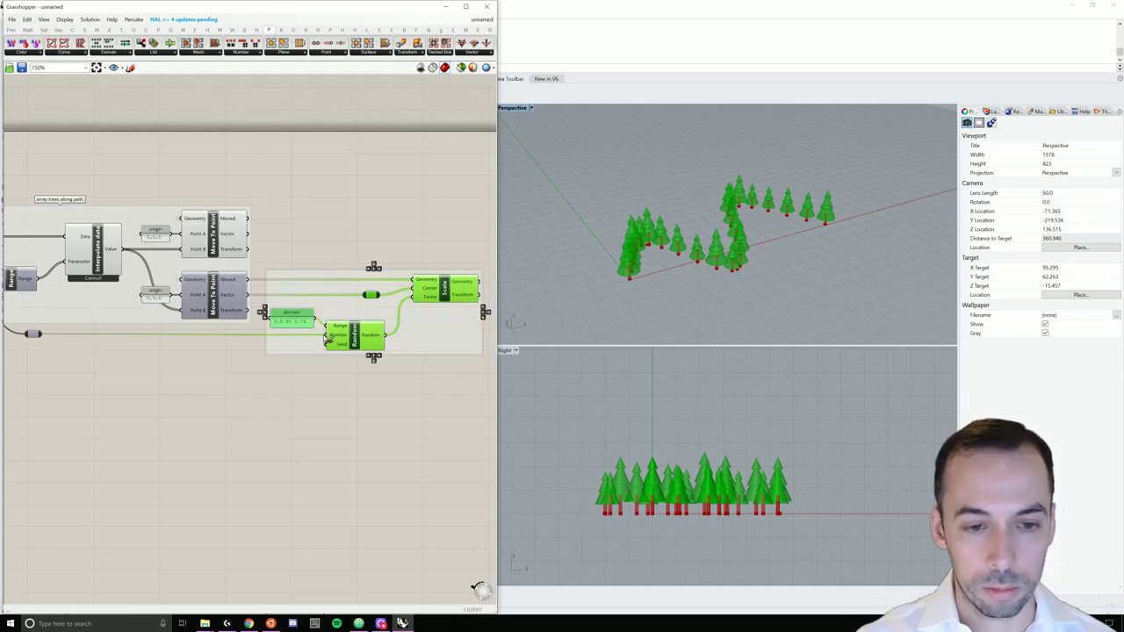
- Name the new group around Random and Scale "randomly scale trees"
right_click(391, 278)
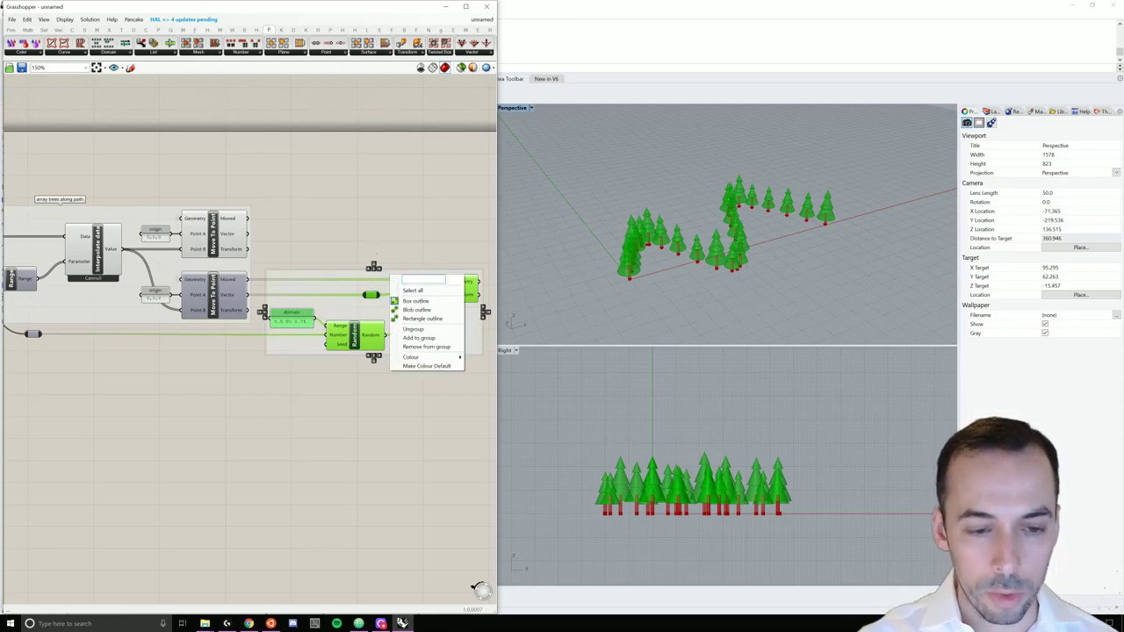
type("sc")
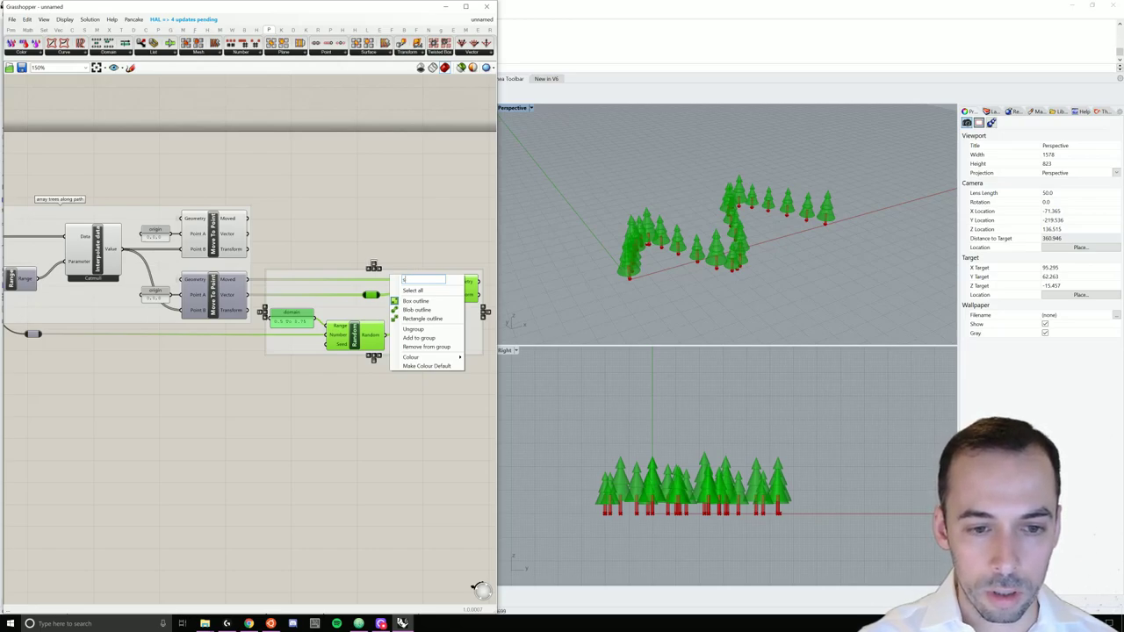
left_click(428, 220)
right_click_drag(429, 220, 347, 231)
right_click(304, 277)
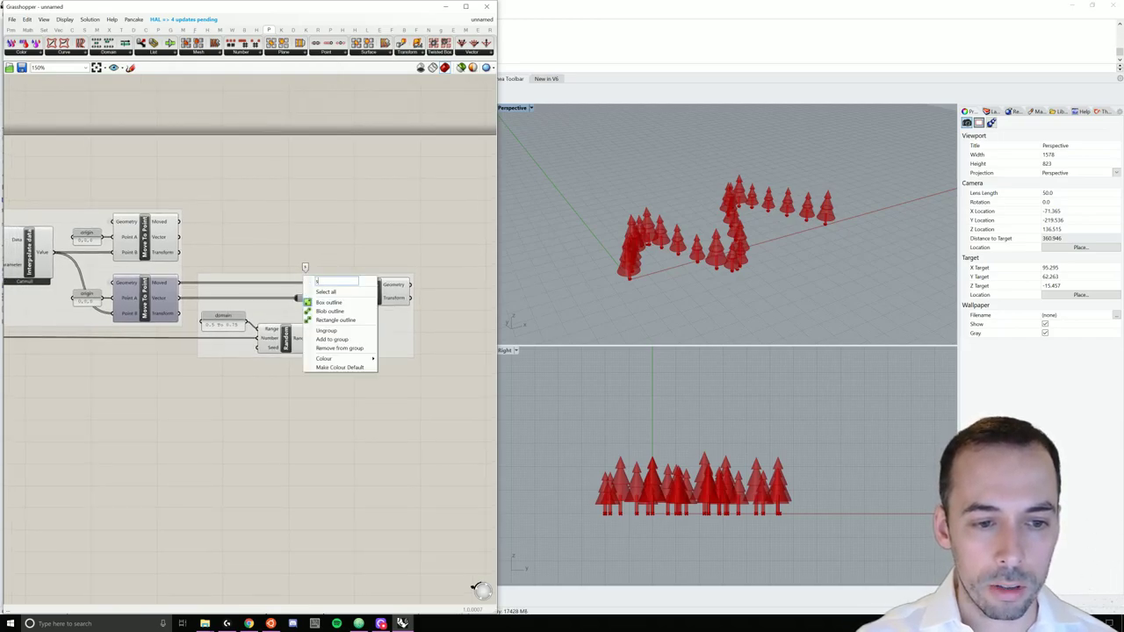
type("scale trees ra")
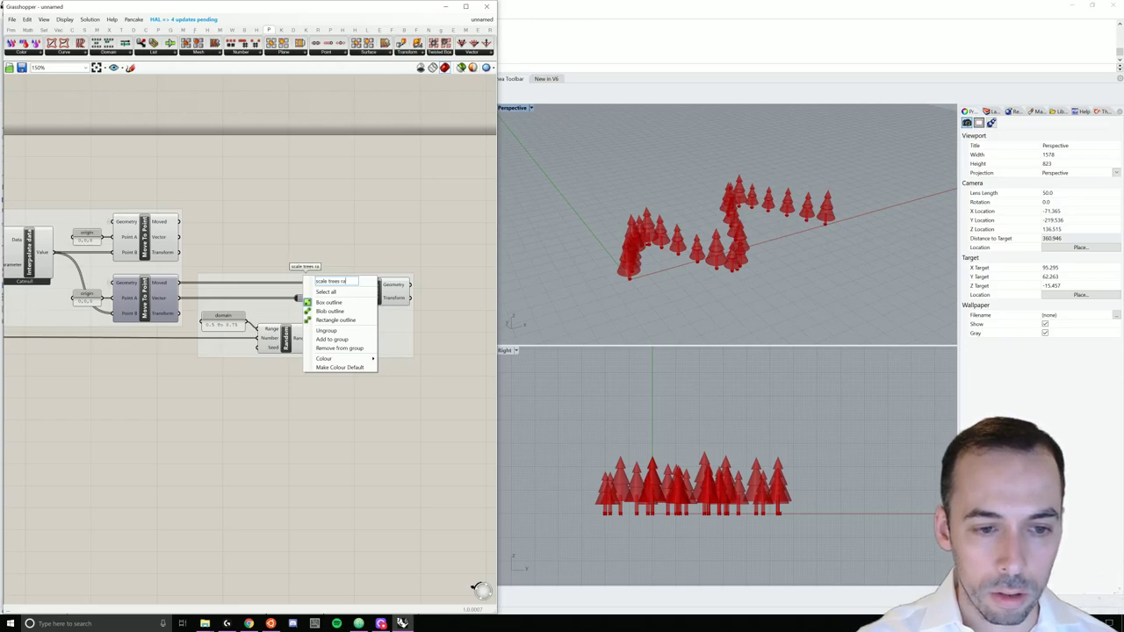
key("BackSpace")
key("BackSpace")
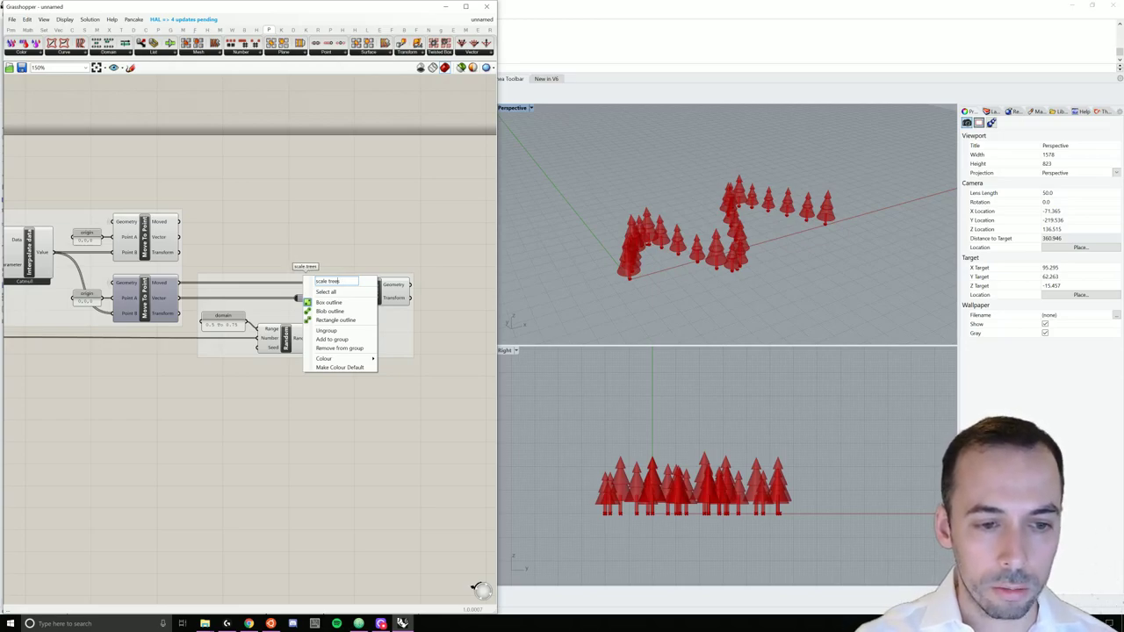
type("randomly")
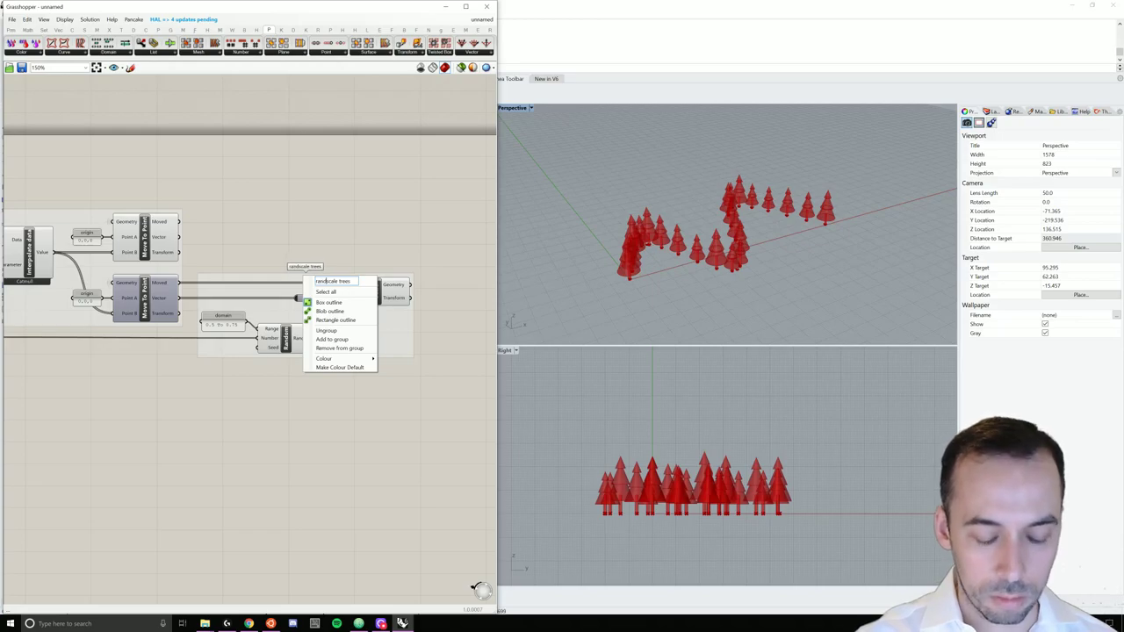
left_click(351, 234)
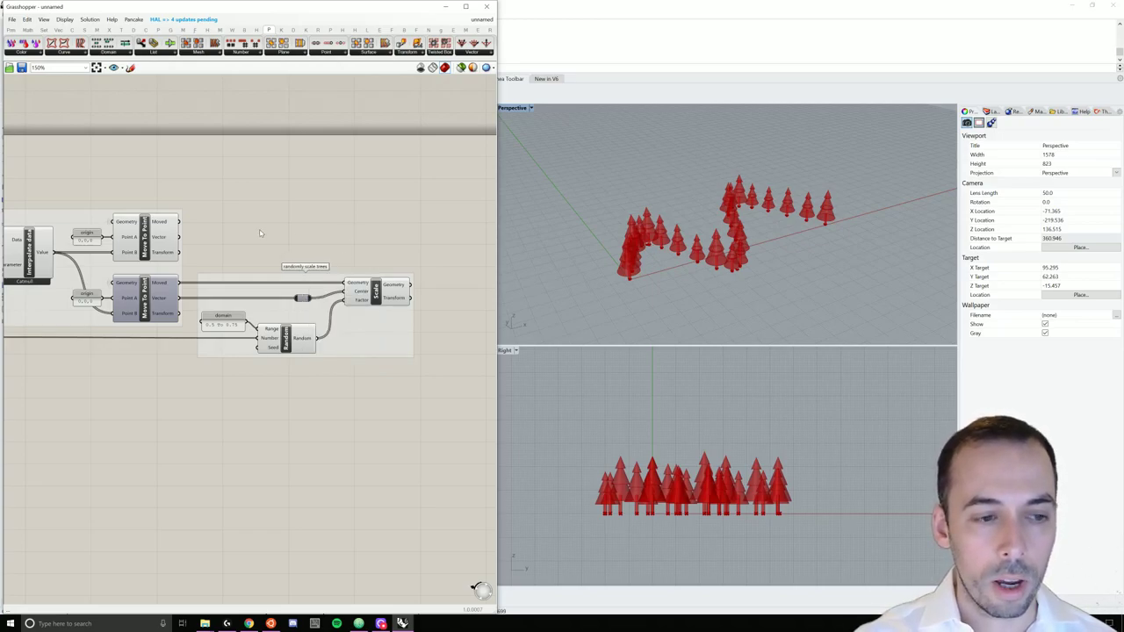
mouse_move(162, 231)
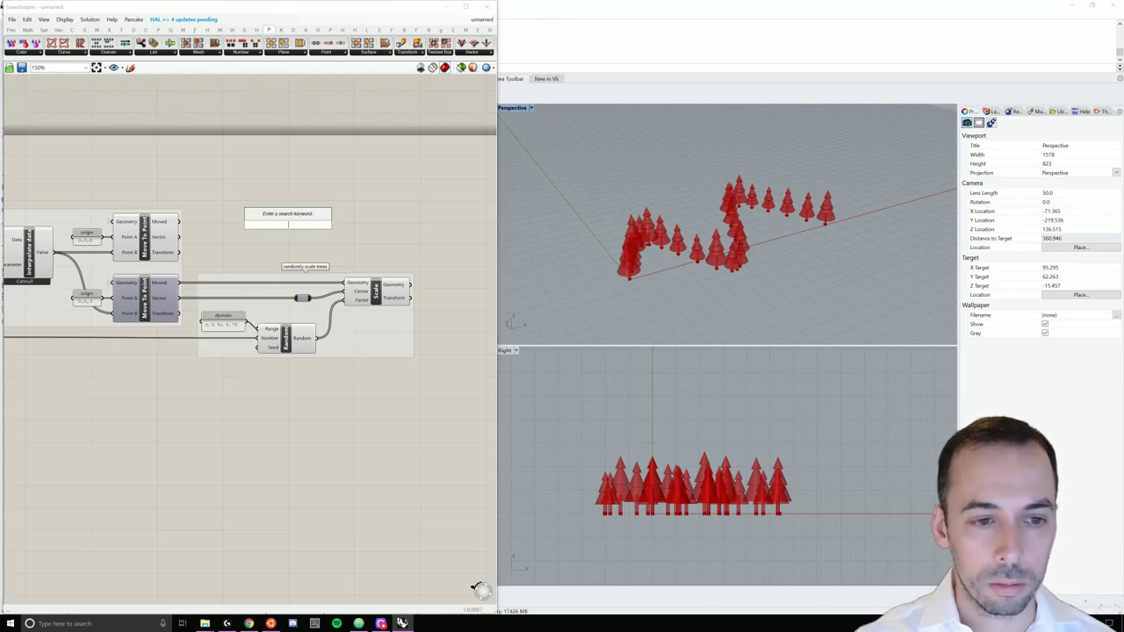
double_click(288, 225)
type("sc")
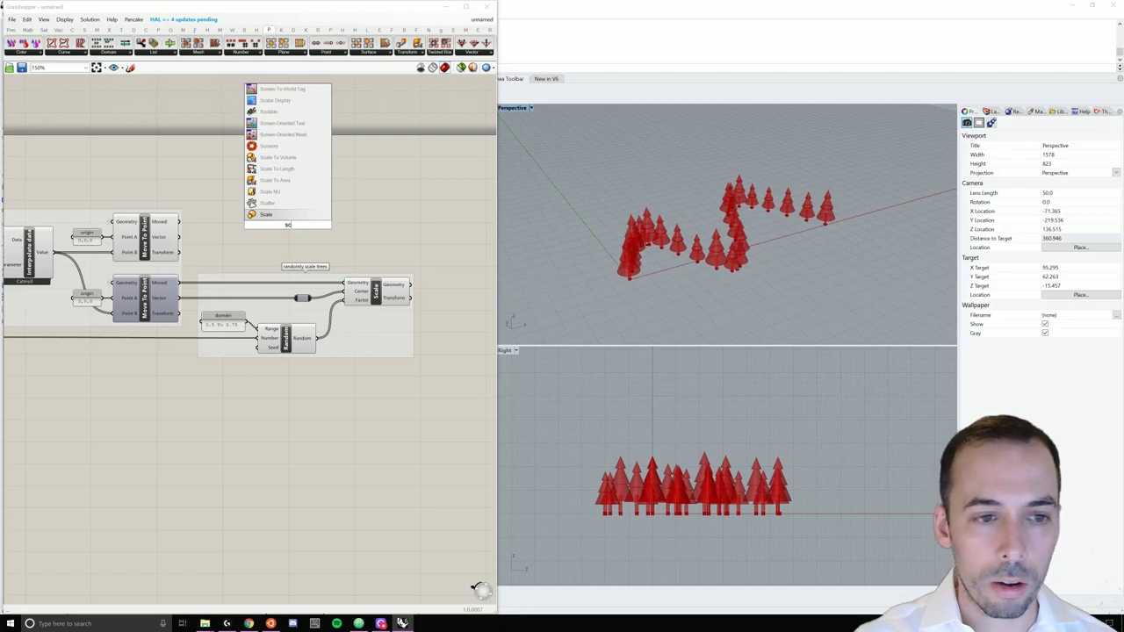
key("Up")
key("Up")
key("Return")
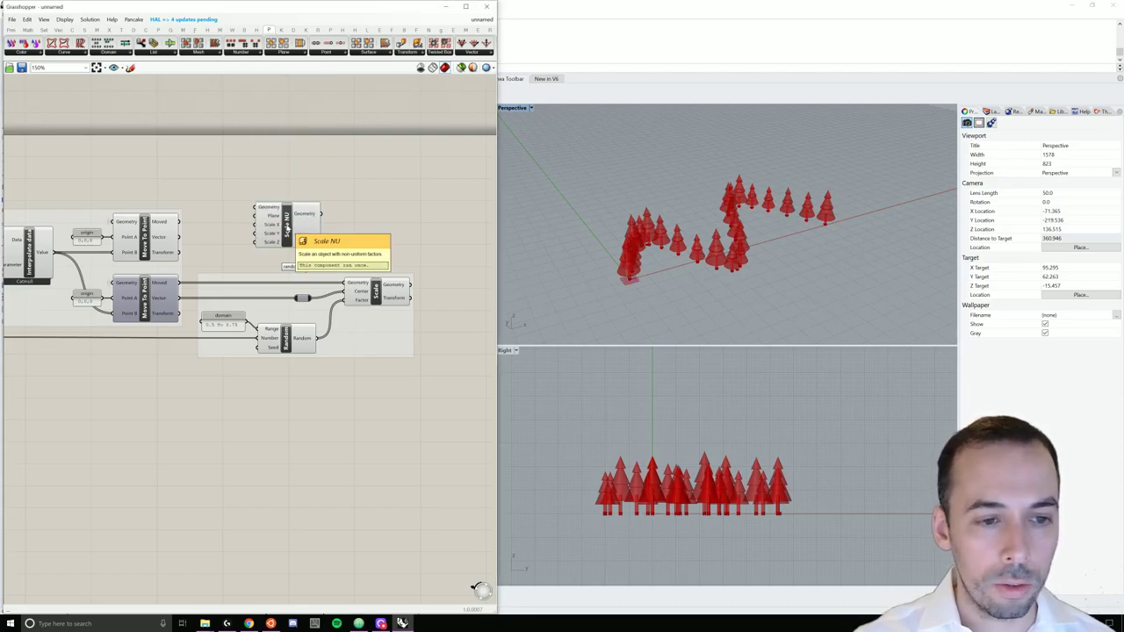
left_click_drag(179, 221, 291, 238)
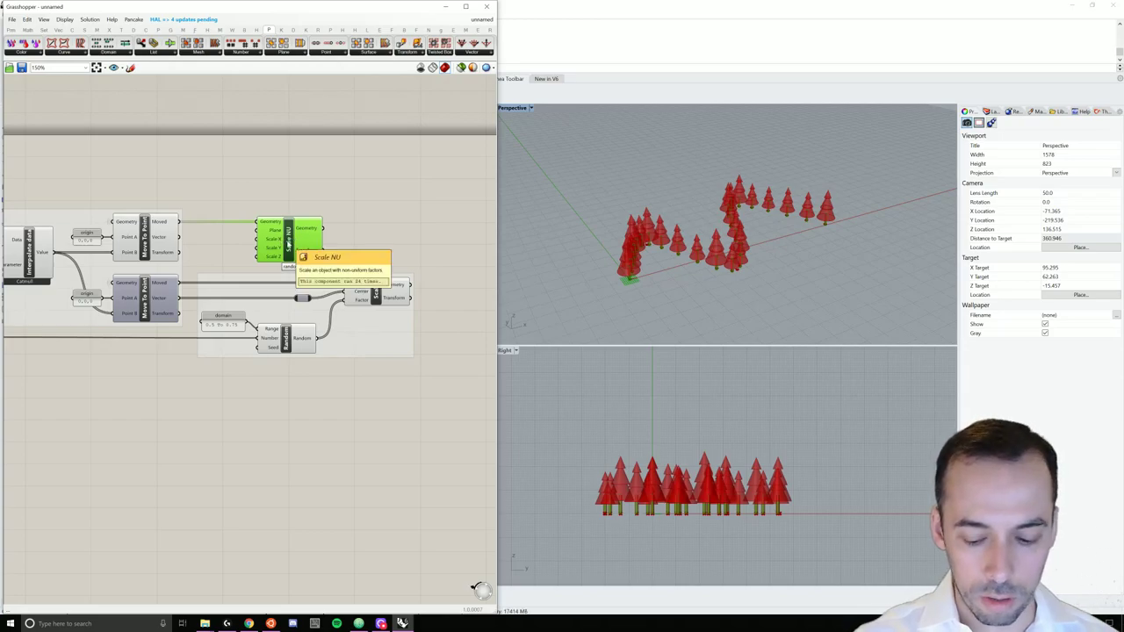
key("Delete")
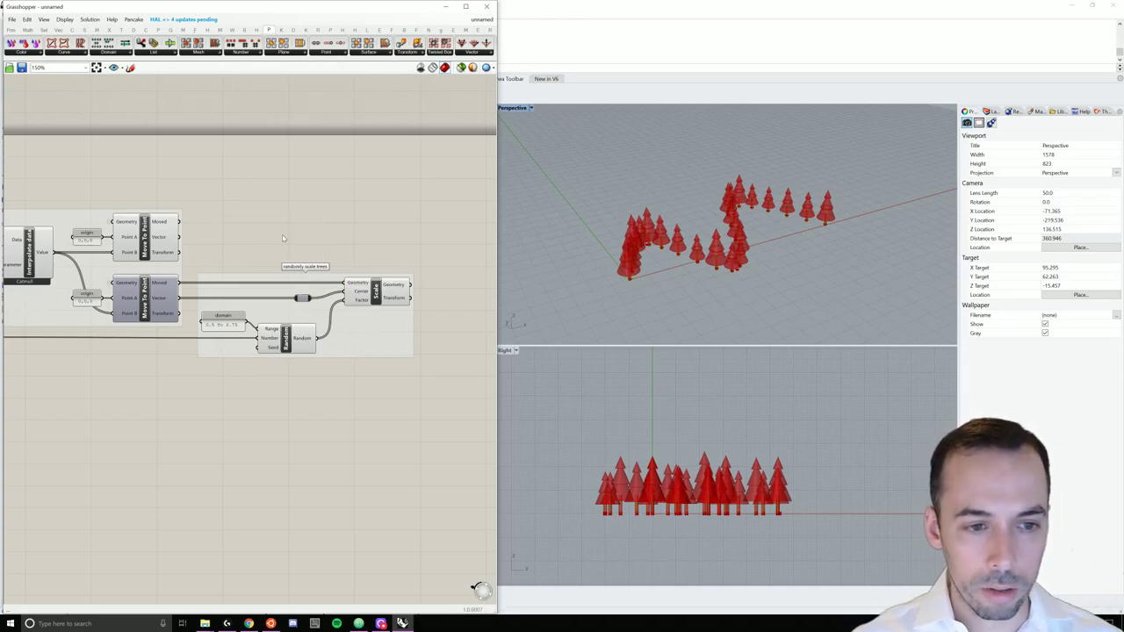
- Add a second Scale component above the group and feed its Geometry input from the trunk Move To Point's Moved output
double_click(282, 237)
type("scale")
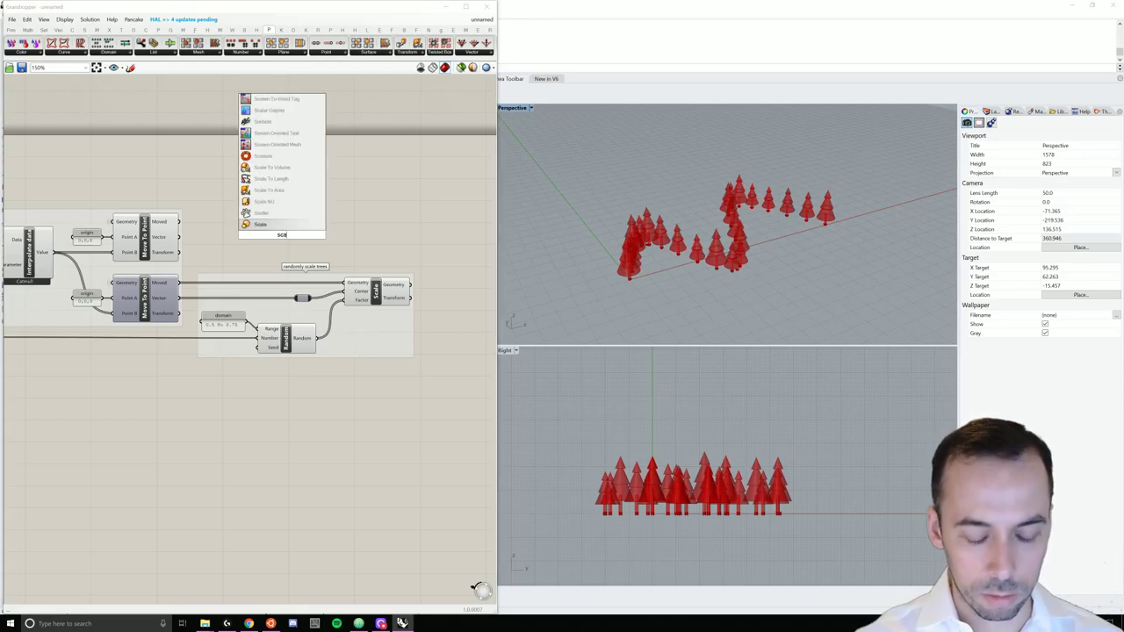
key("Return")
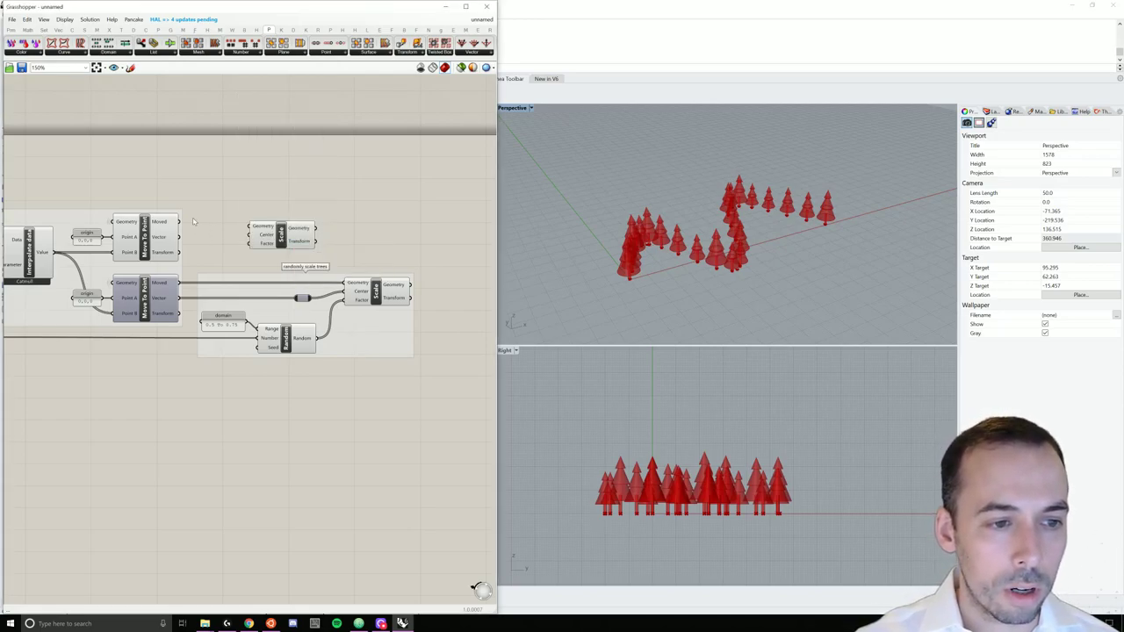
left_click_drag(179, 221, 250, 227)
left_click(283, 233)
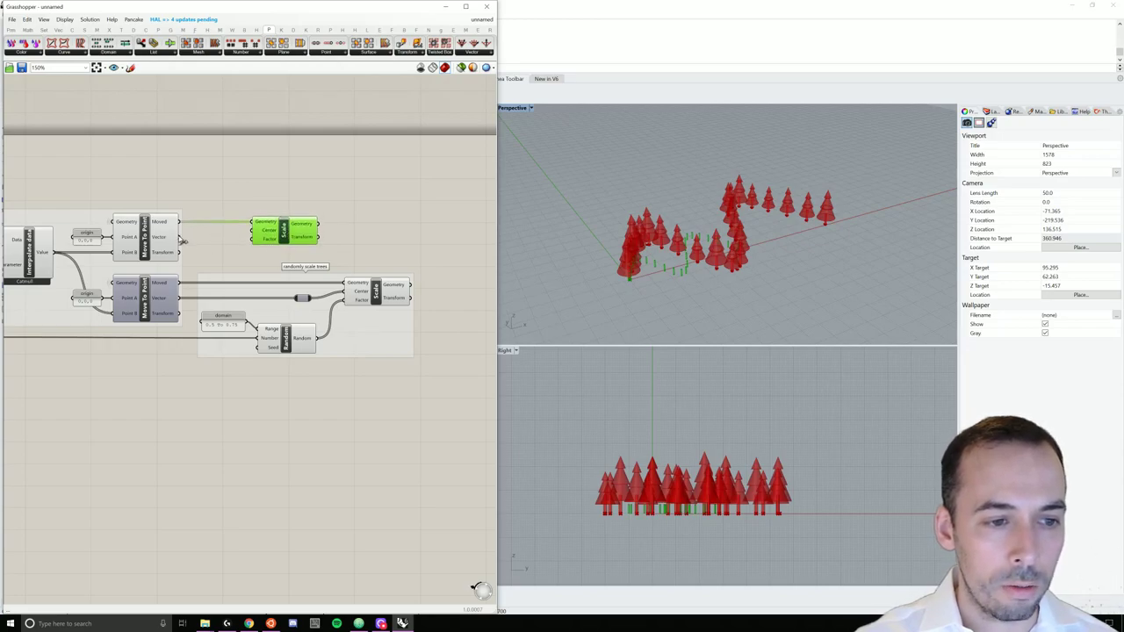
- Wire the trunk Move To Point's Vector output into the upper Scale's Center input and set that Scale's Factor to 0.75
left_click_drag(179, 237, 252, 230)
left_click(225, 247)
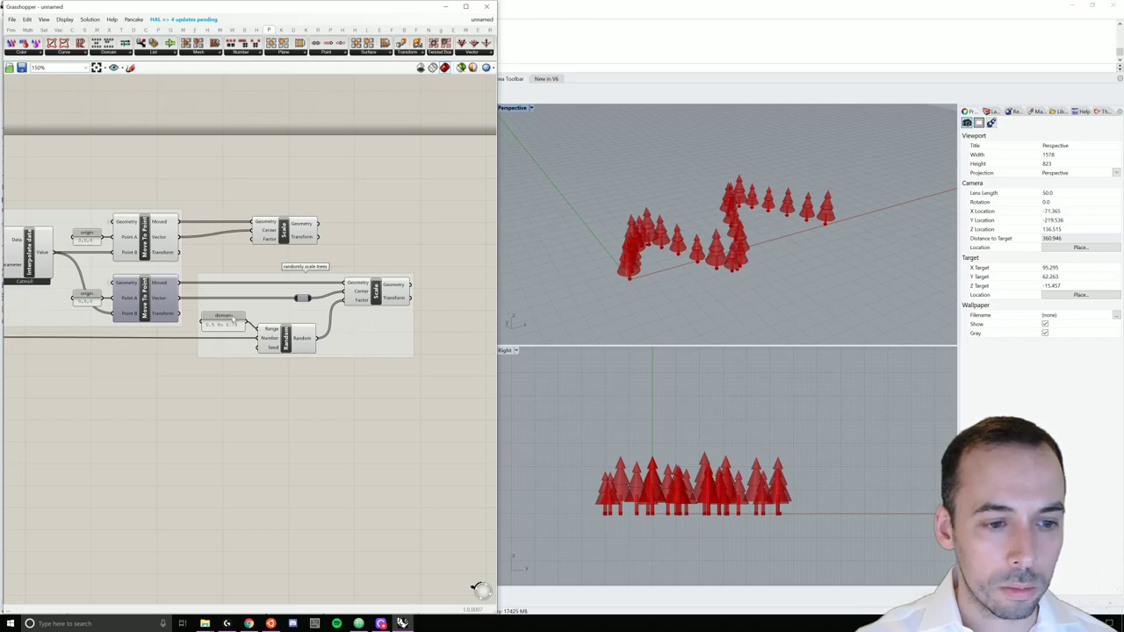
left_click(230, 316)
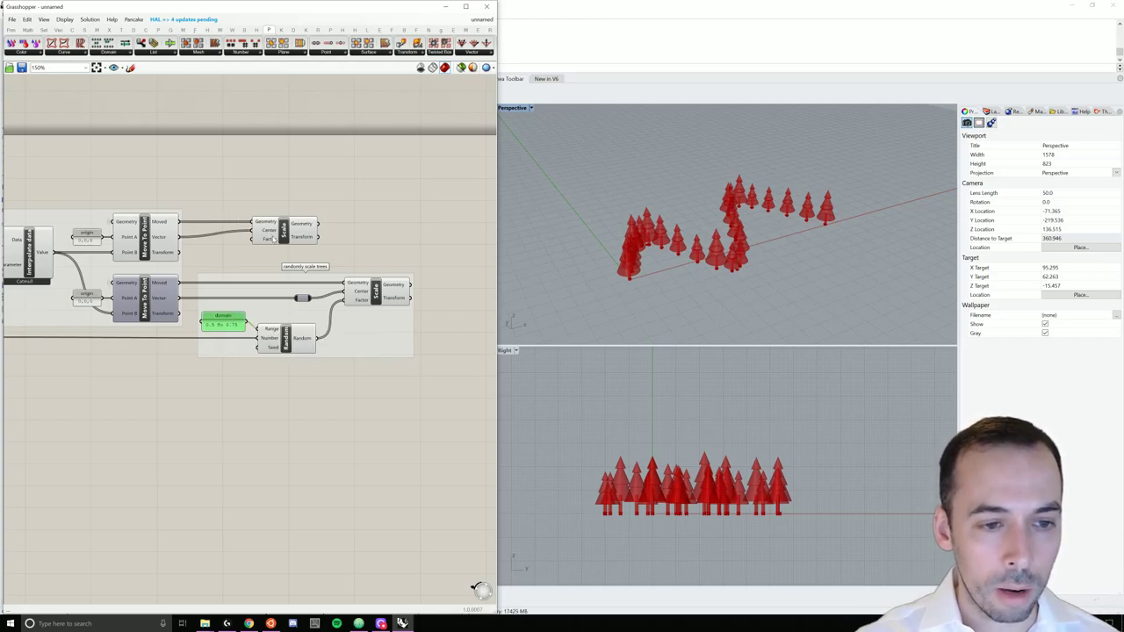
right_click(273, 239)
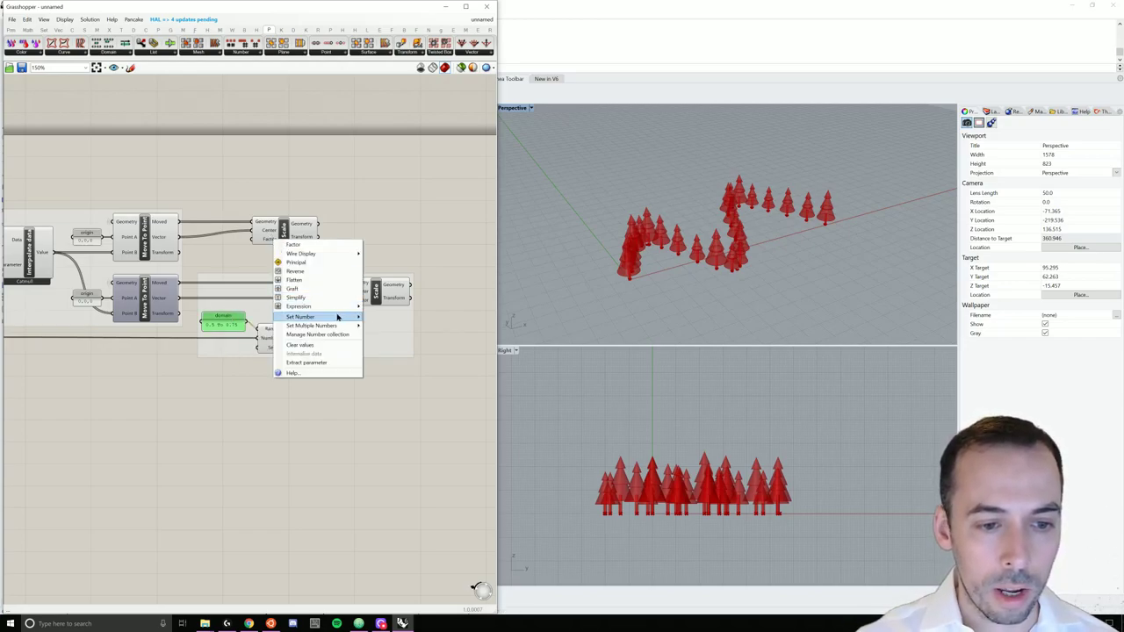
mouse_move(338, 316)
type("0.75")
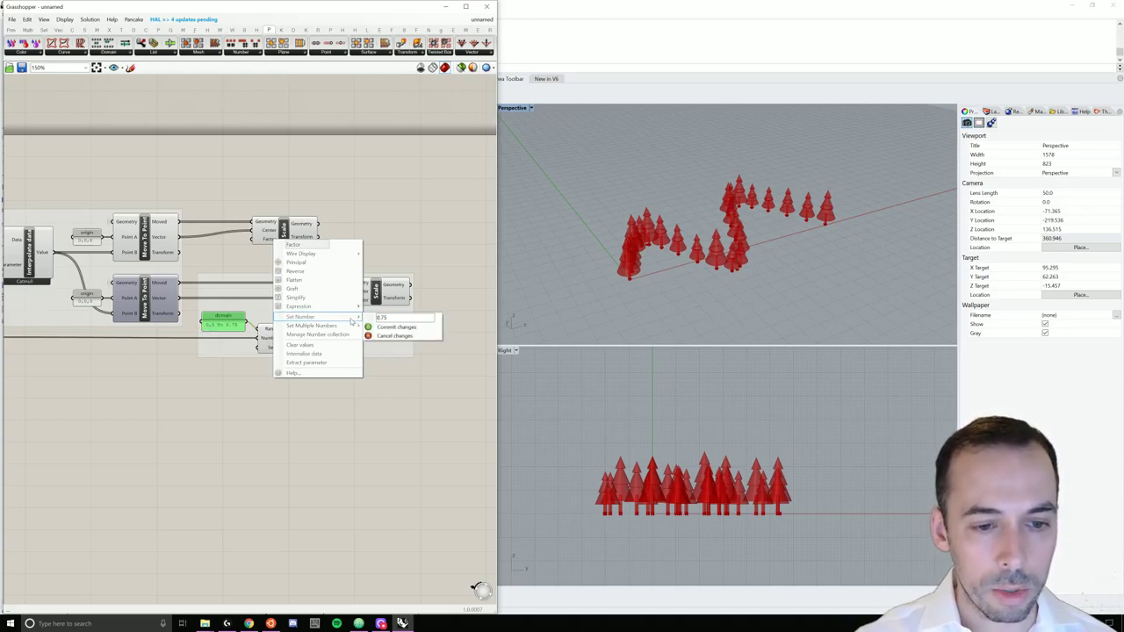
left_click(388, 327)
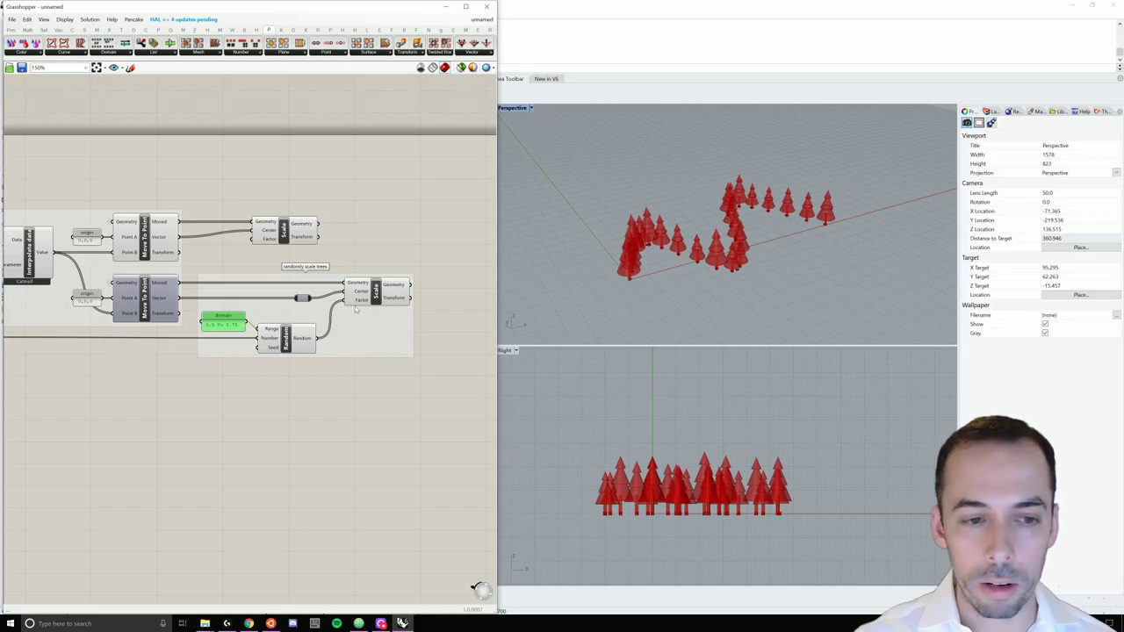
left_click(436, 241)
- Add the upper Scale component to the "randomly scale trees" group
right_click_drag(728, 275, 724, 261)
scroll(304, 373, "down", 3)
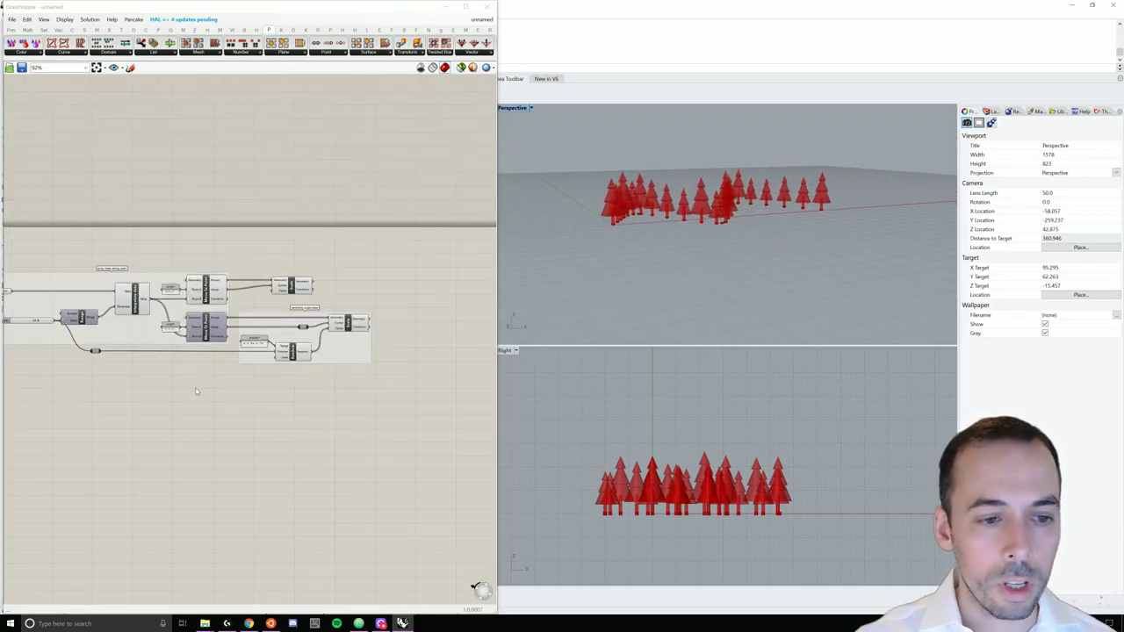
right_click_drag(199, 389, 243, 372)
left_click(339, 272)
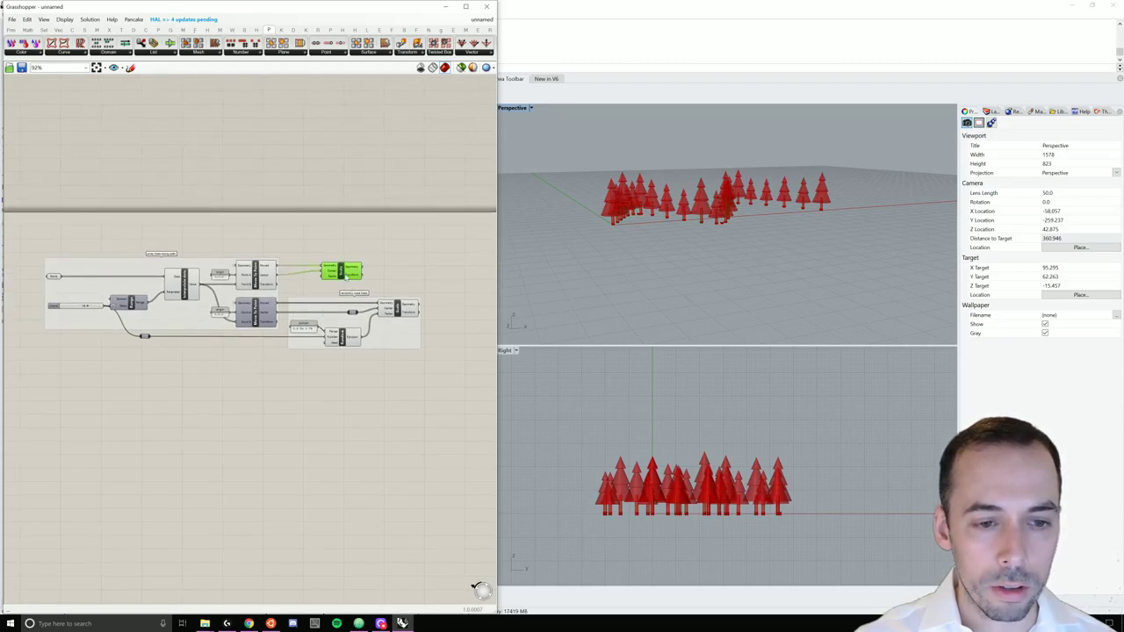
right_click(393, 344)
left_click(426, 405)
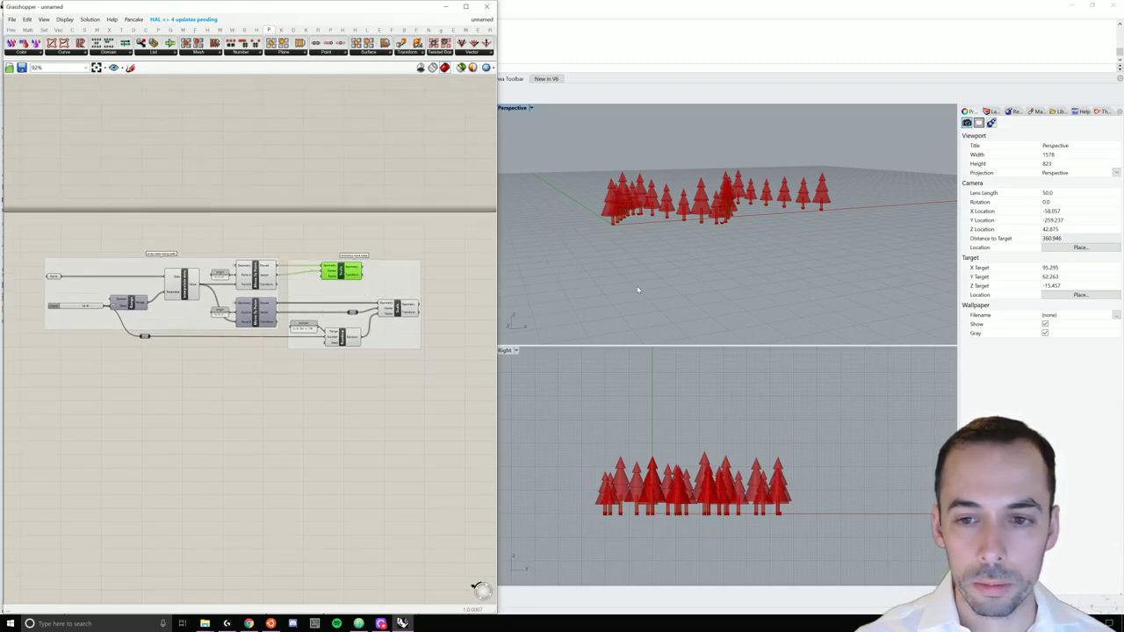
left_click(470, 341)
- Select the path's point parameter and move its second through fifth points in the Perspective viewport to reshape the row of trees
right_click_drag(638, 243, 667, 258)
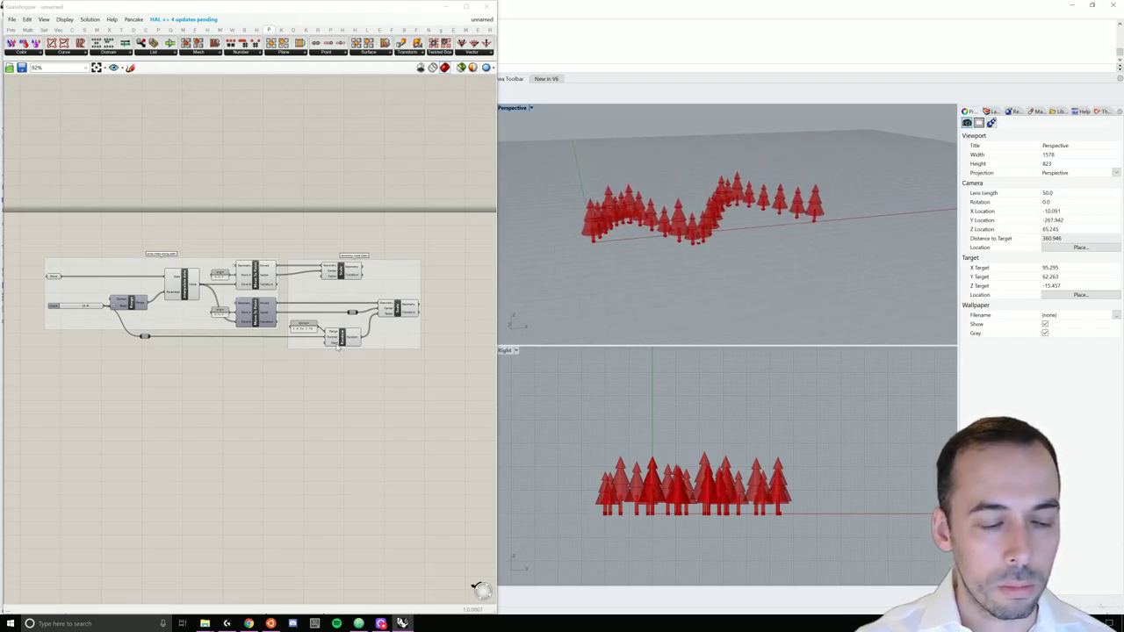
left_click(53, 277)
right_click_drag(518, 224, 749, 205)
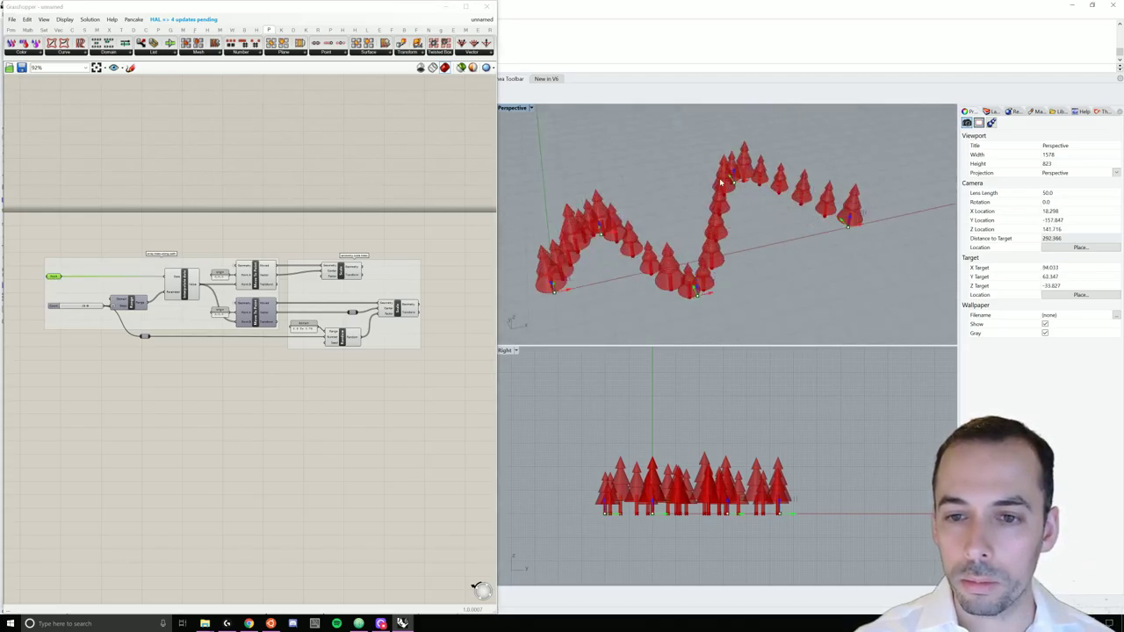
left_click_drag(600, 227, 597, 213)
left_click_drag(729, 176, 708, 133)
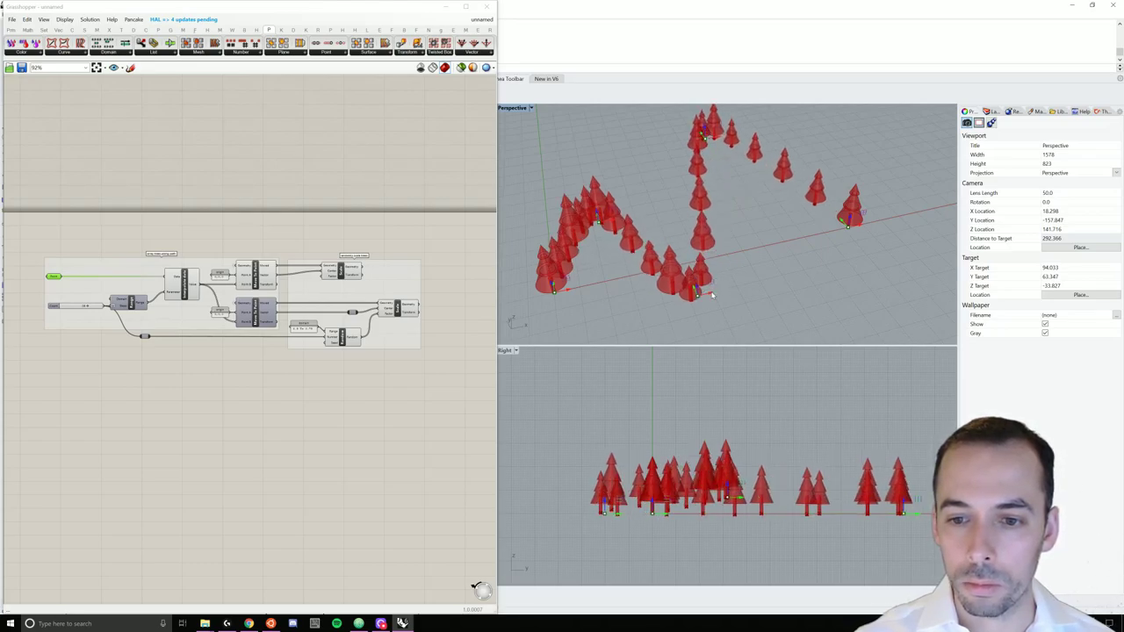
left_click_drag(712, 296, 725, 289)
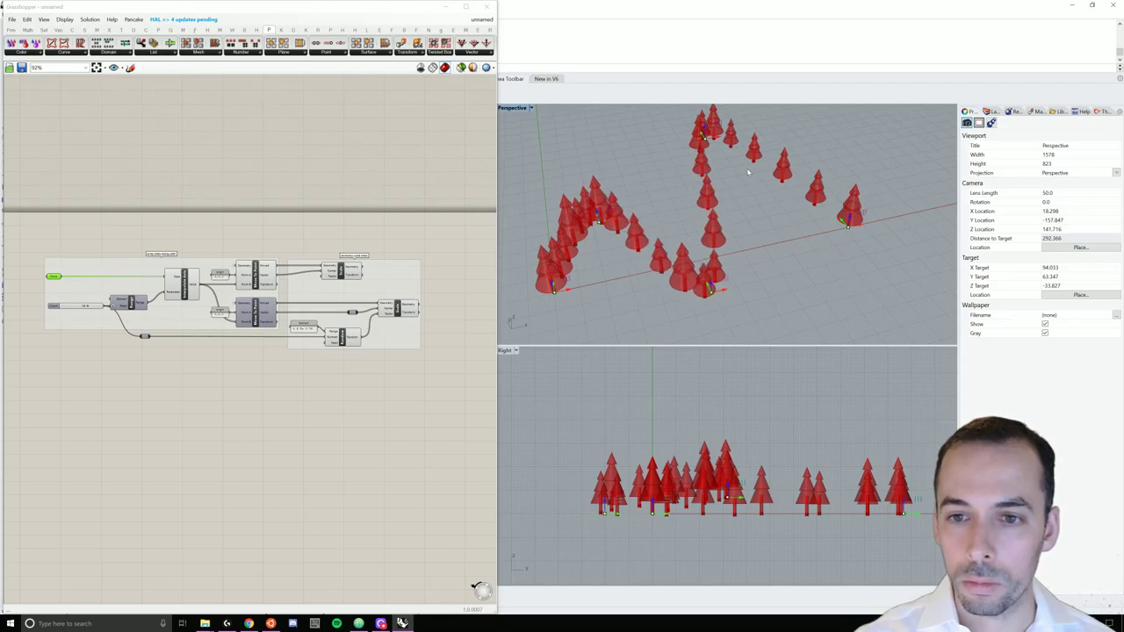
left_click_drag(849, 226, 882, 216)
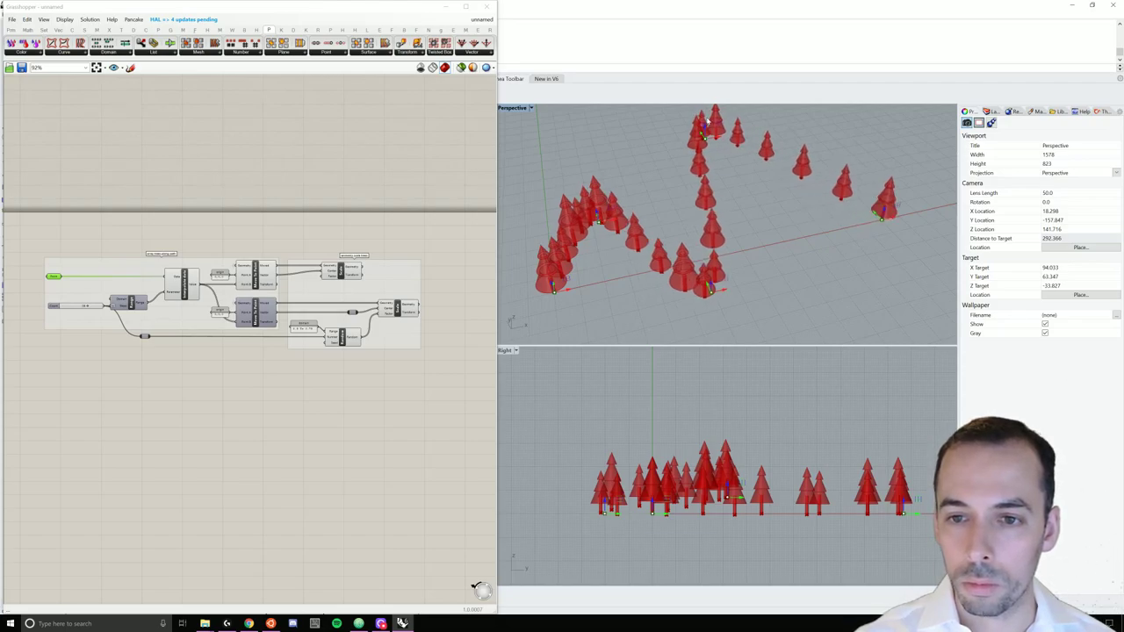
left_click_drag(751, 134, 743, 134)
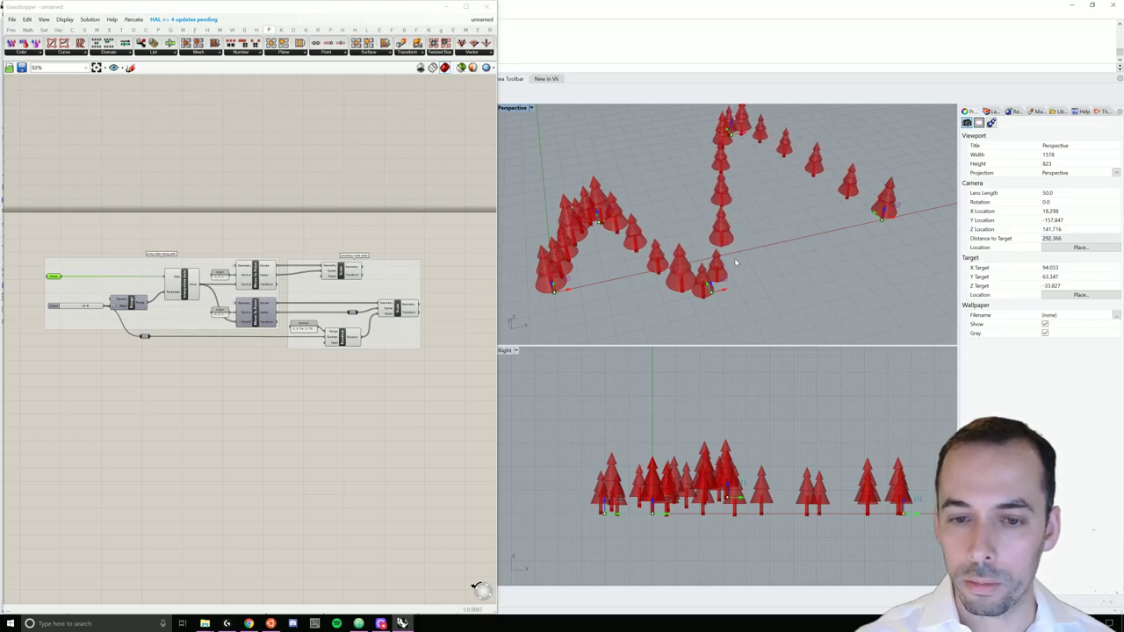
right_click_drag(740, 269, 787, 268)
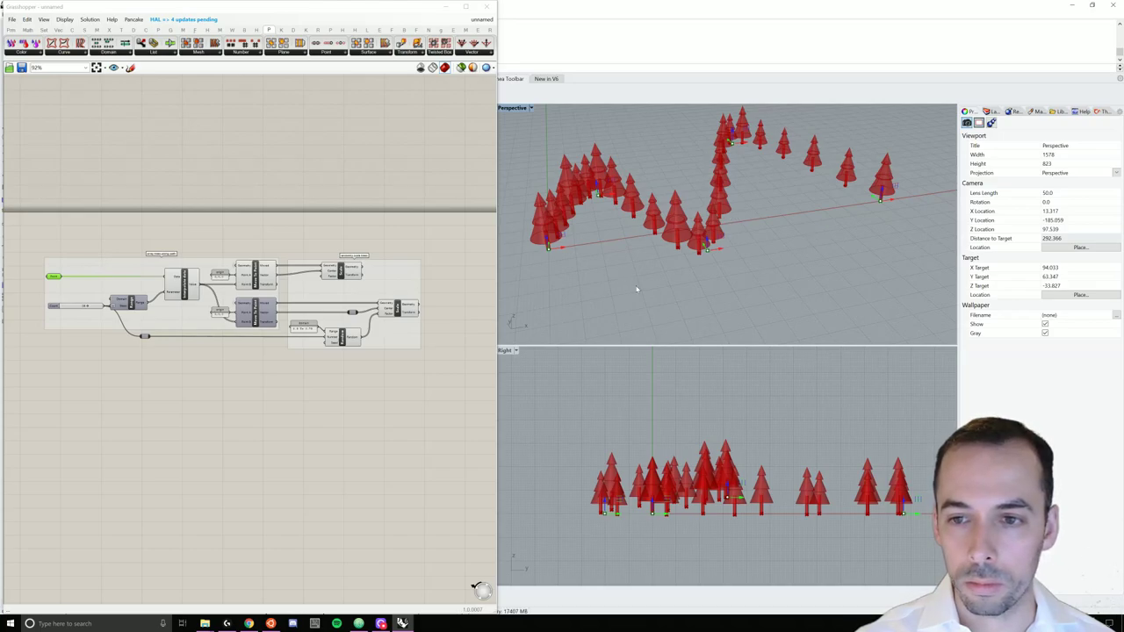
- Add a Custom Preview component beyond the "randomly scale trees" group, level with the upper Scale
right_click_drag(455, 360, 394, 281)
scroll(428, 307, "up", 3)
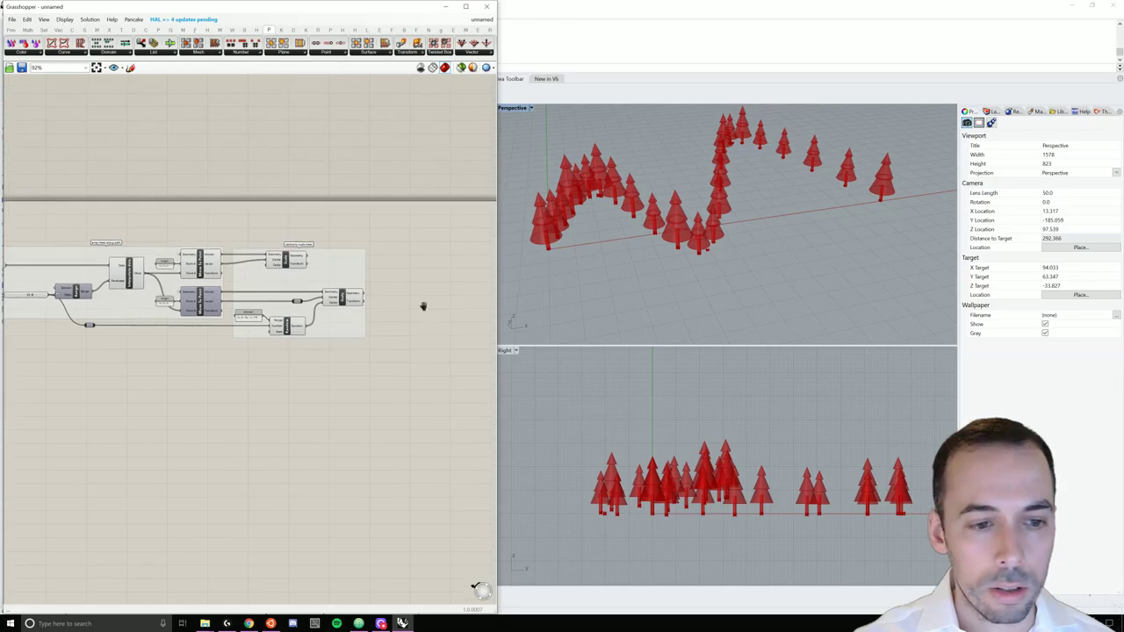
right_click_drag(393, 308, 356, 309)
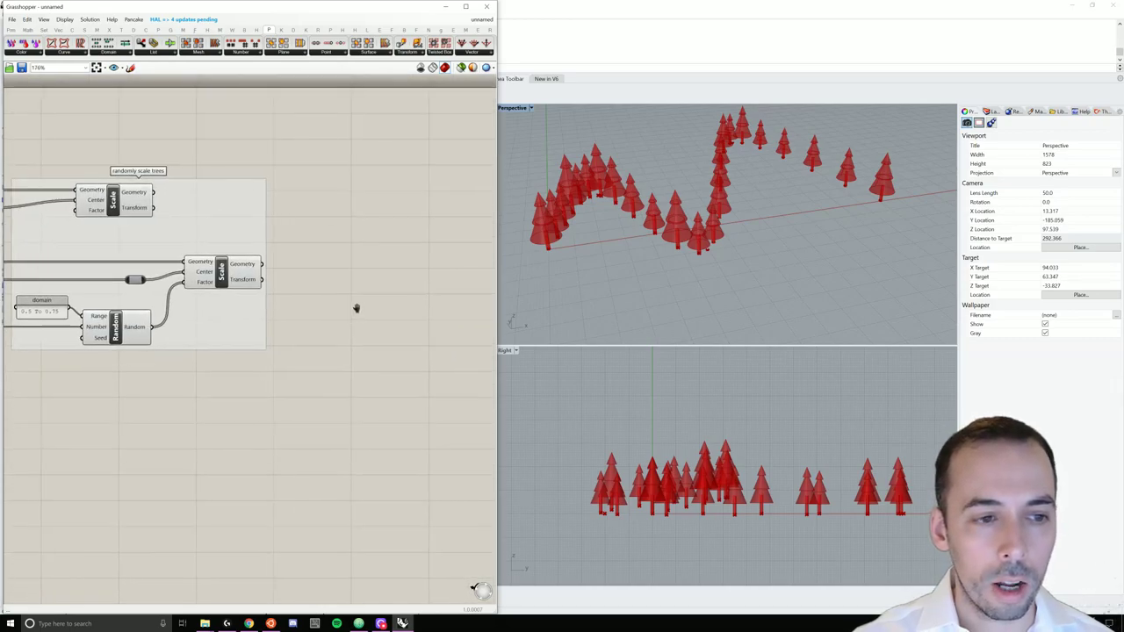
double_click(381, 211)
type("custom")
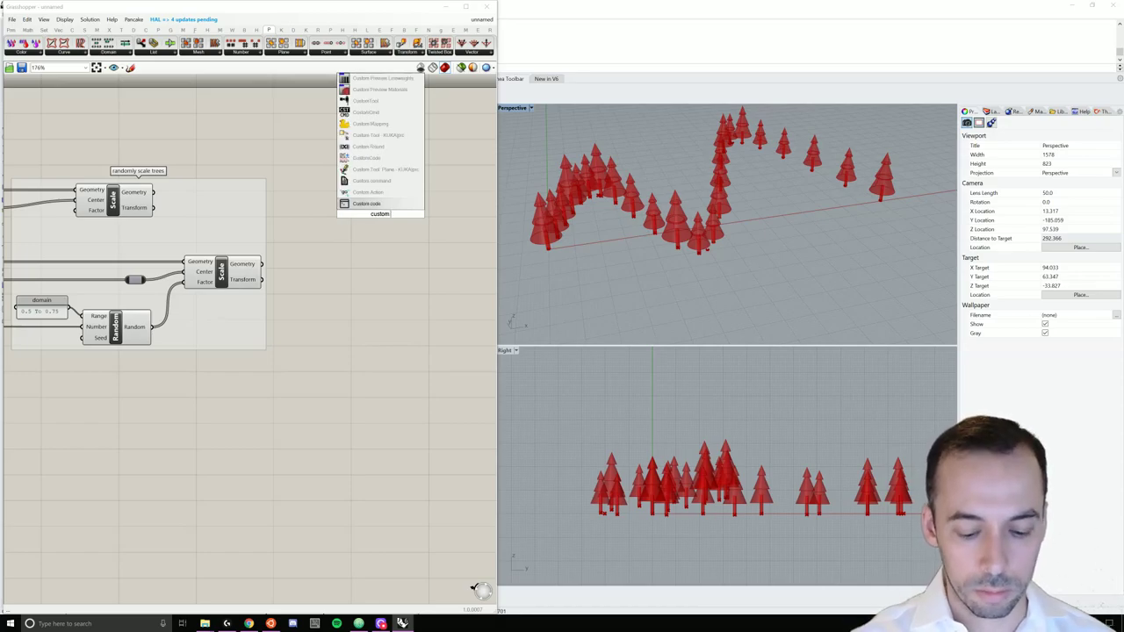
type(" pr")
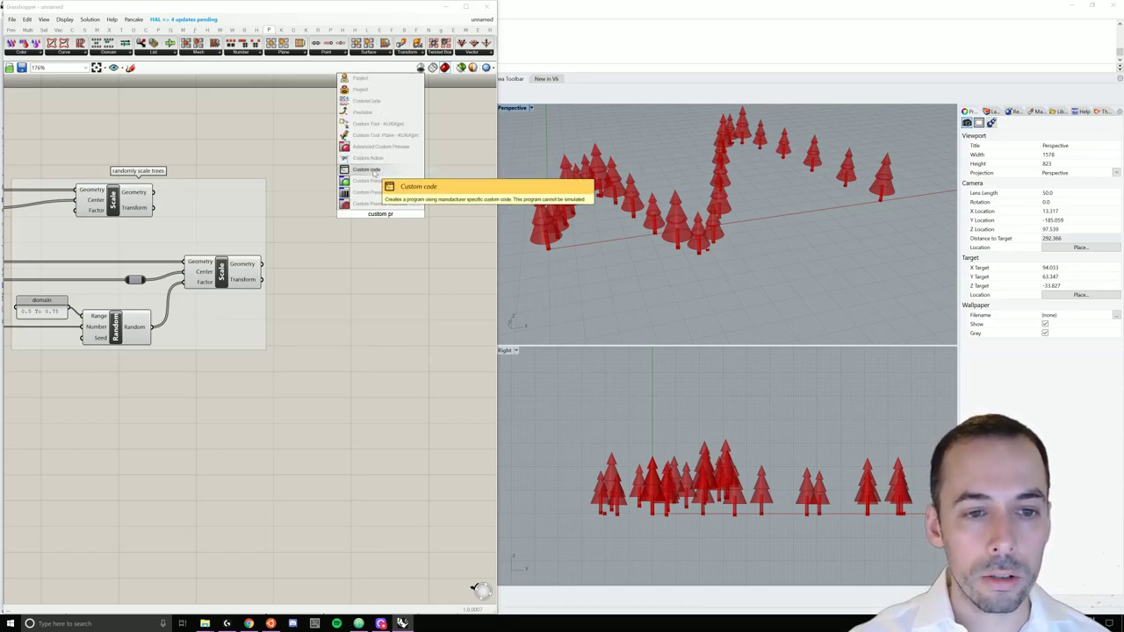
left_click(370, 182)
right_click_drag(407, 217, 349, 223)
left_click_drag(349, 223, 403, 221)
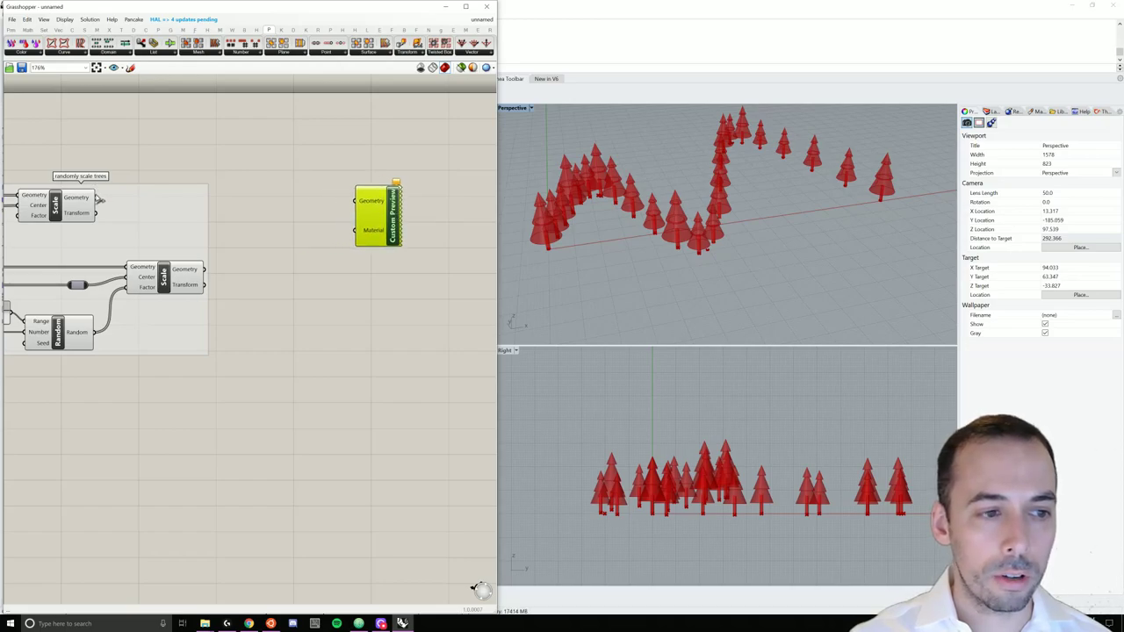
- Feed Custom Preview's Geometry input from the upper Scale's Geometry output and turn off that Scale's own preview
left_click_drag(96, 197, 402, 215)
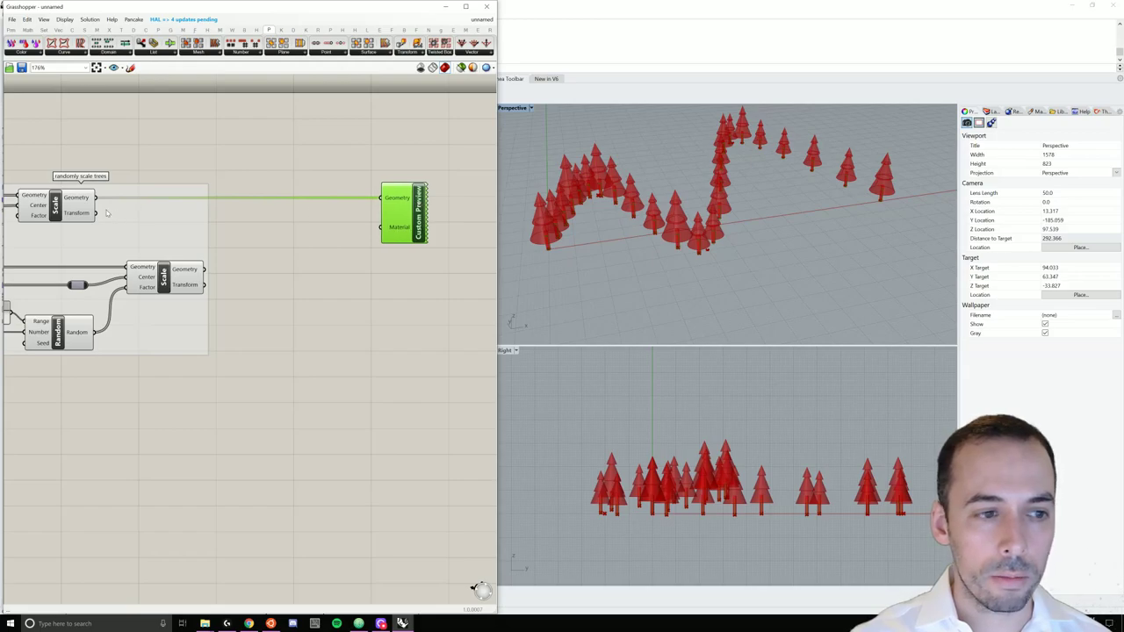
right_click(60, 205)
key("Escape")
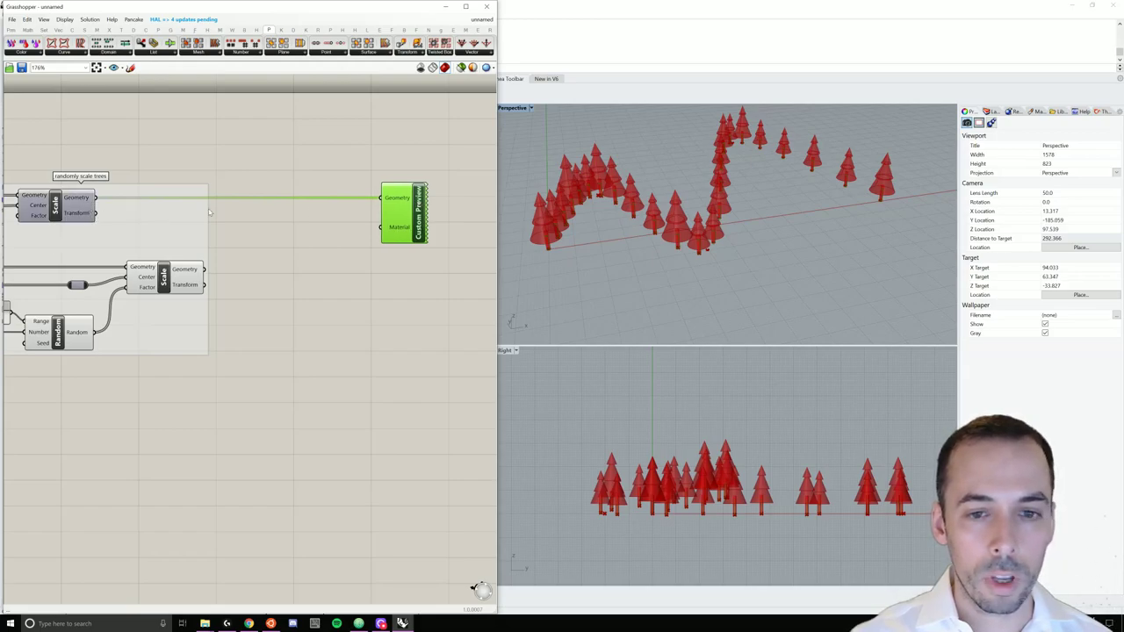
left_click(382, 176)
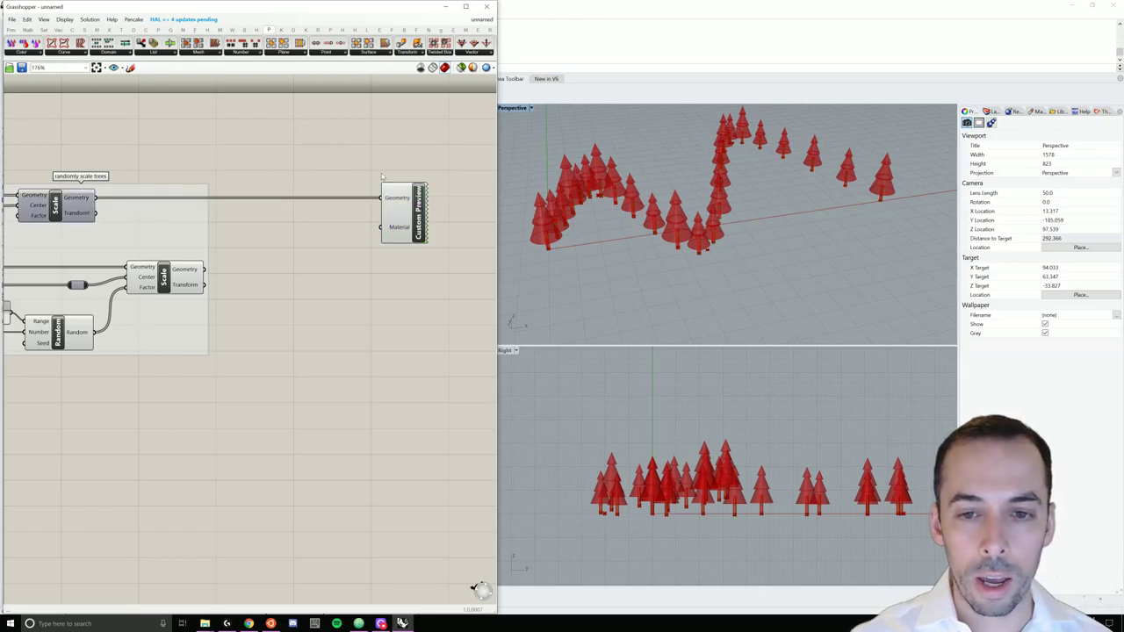
- Add a Colour Swatch wired to Custom Preview's Material input and set its colour to brown
double_click(340, 230)
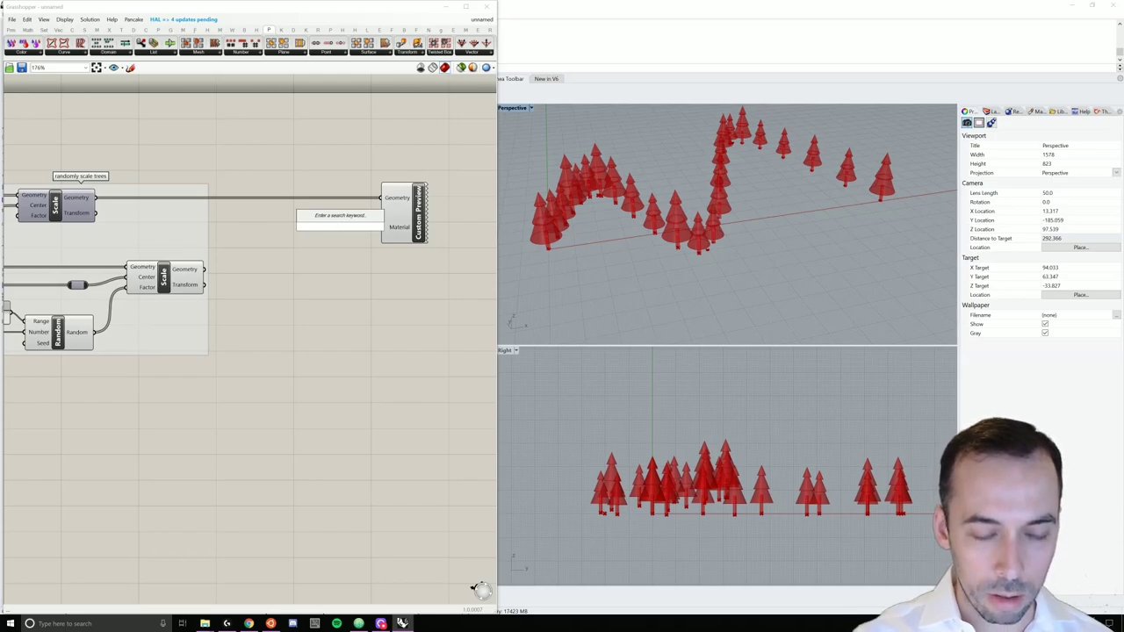
type("color")
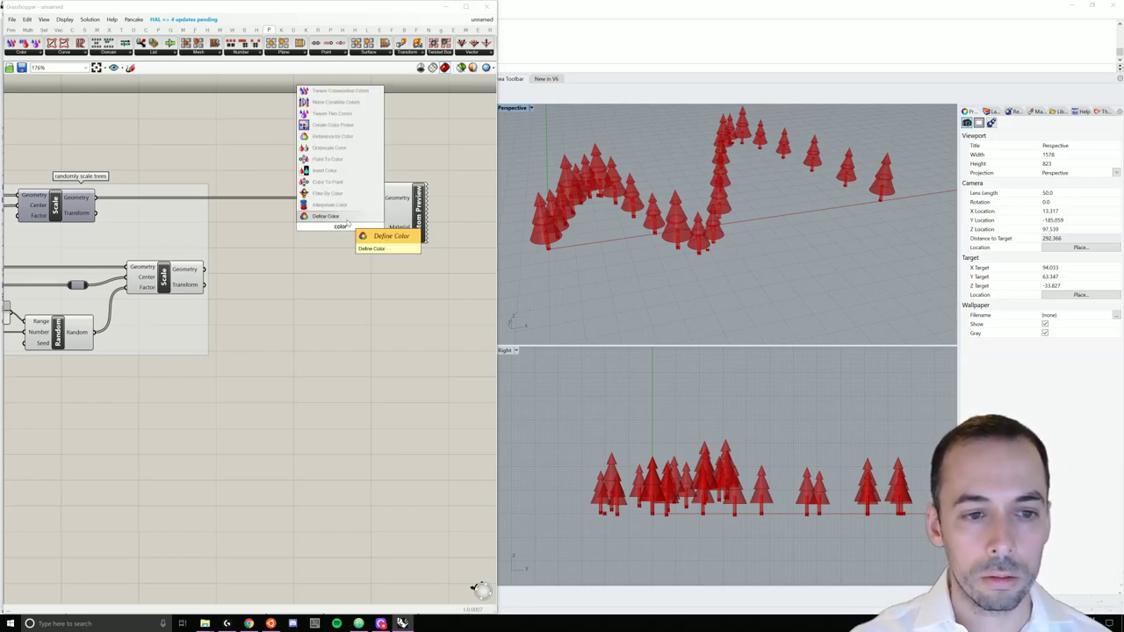
left_click(330, 216)
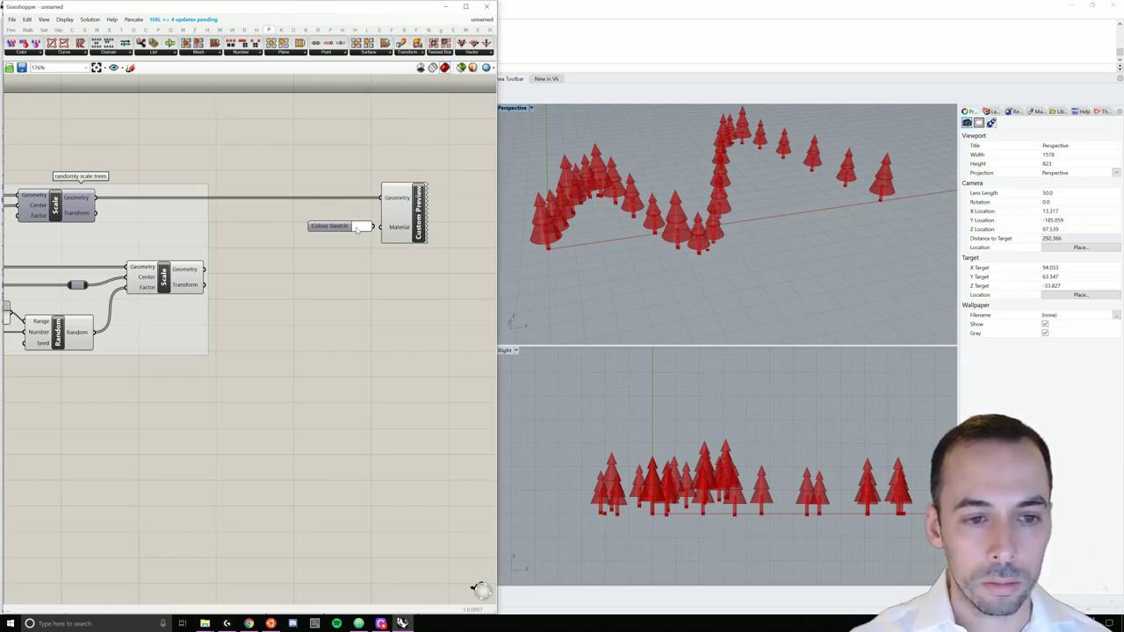
left_click_drag(378, 228, 333, 230)
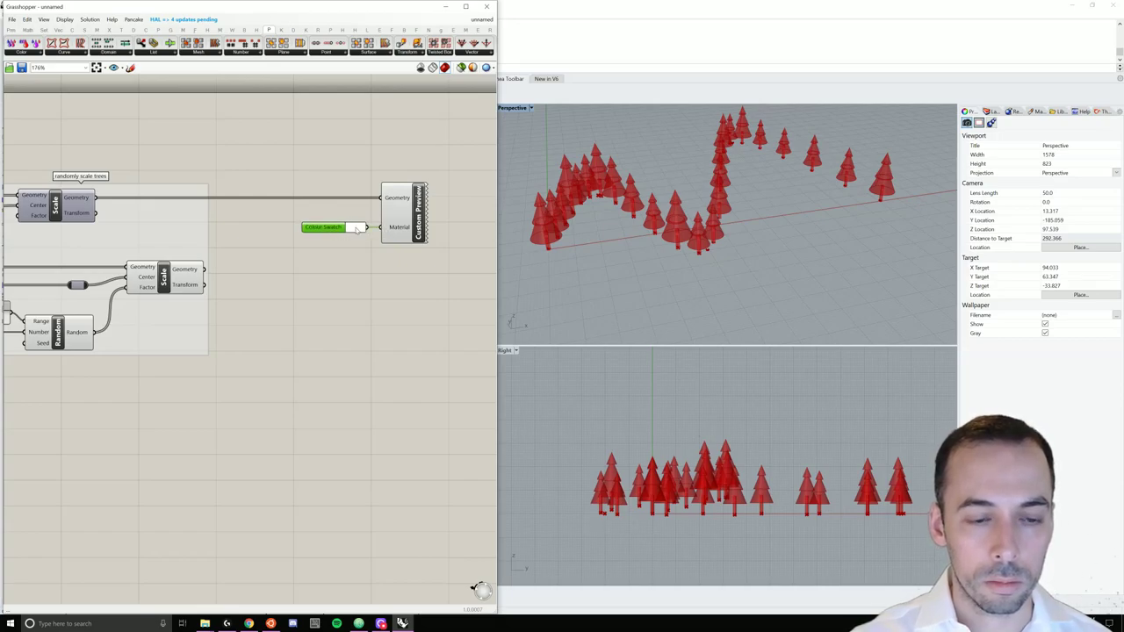
left_click(357, 228)
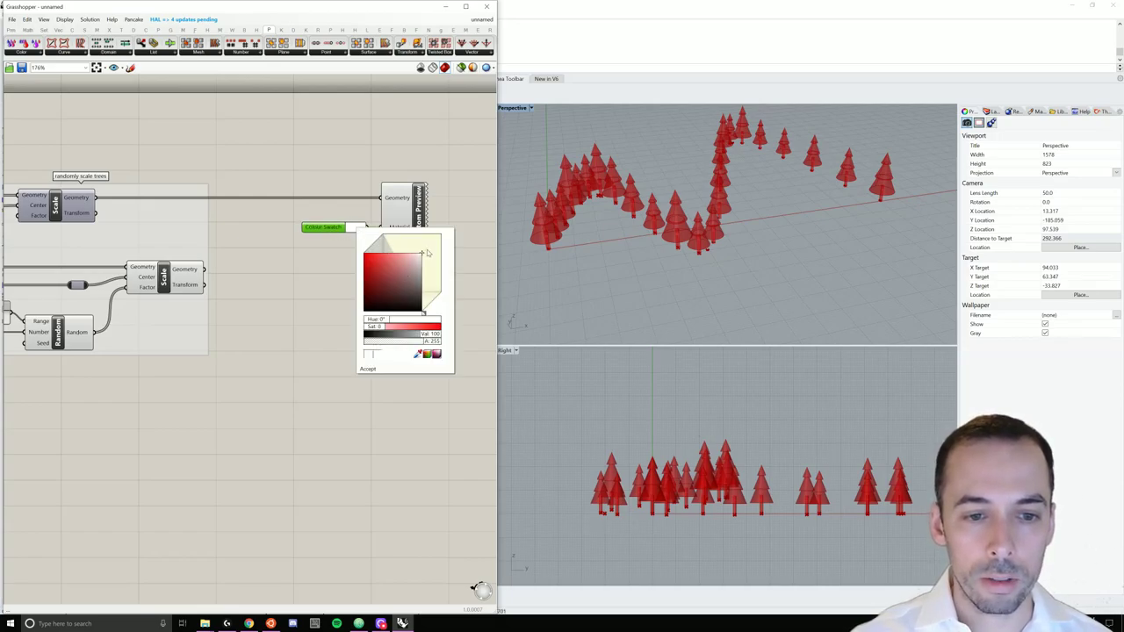
left_click_drag(380, 326, 402, 284)
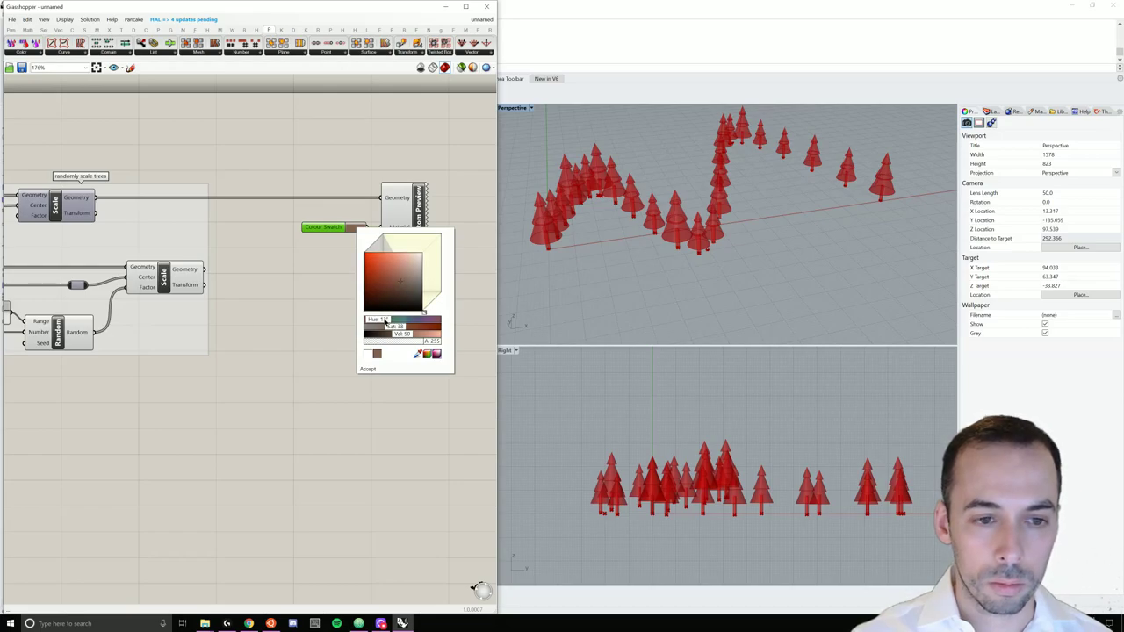
left_click(341, 295)
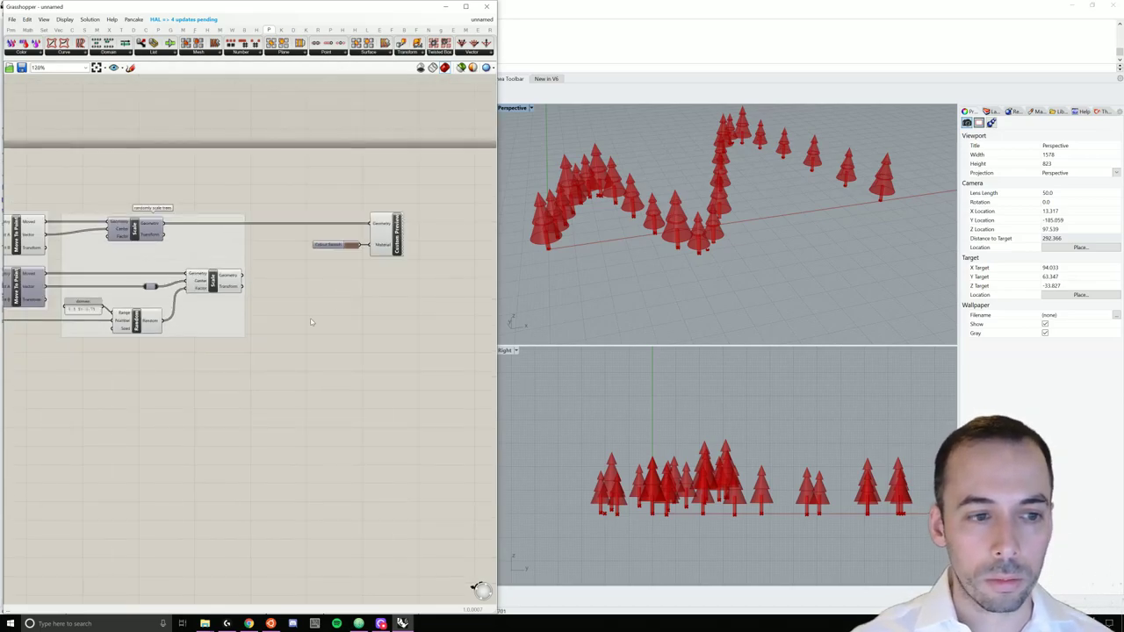
- Disable the preview of all components in the array and random scale groups, leaving only Custom Preview displayed
scroll(313, 322, "down", 4)
left_click_drag(389, 221, 35, 348)
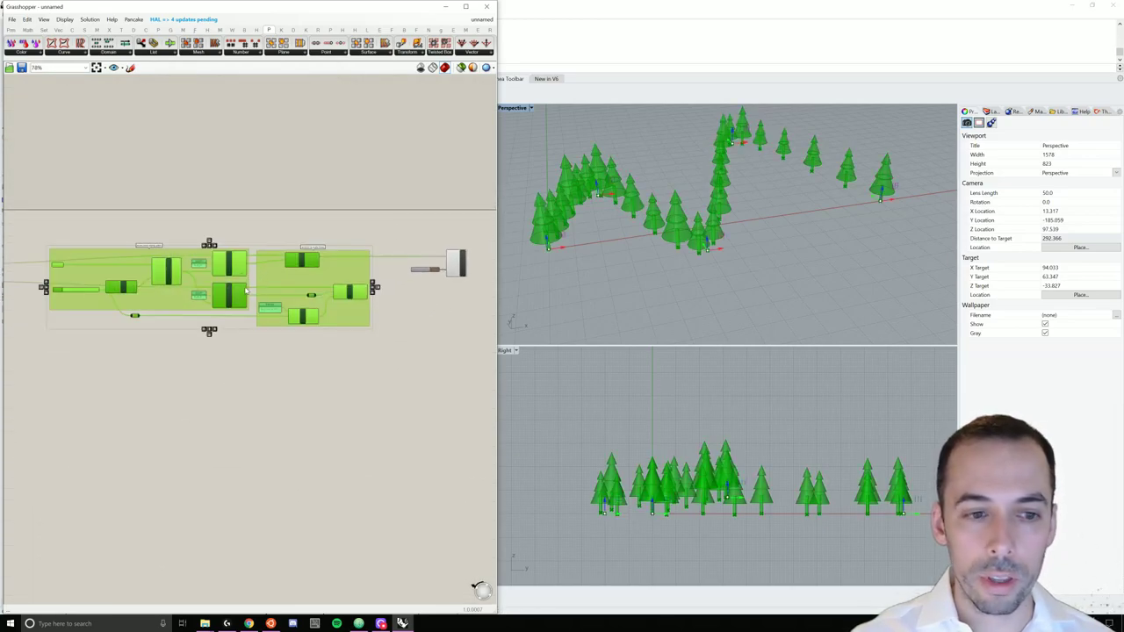
middle_click(274, 275)
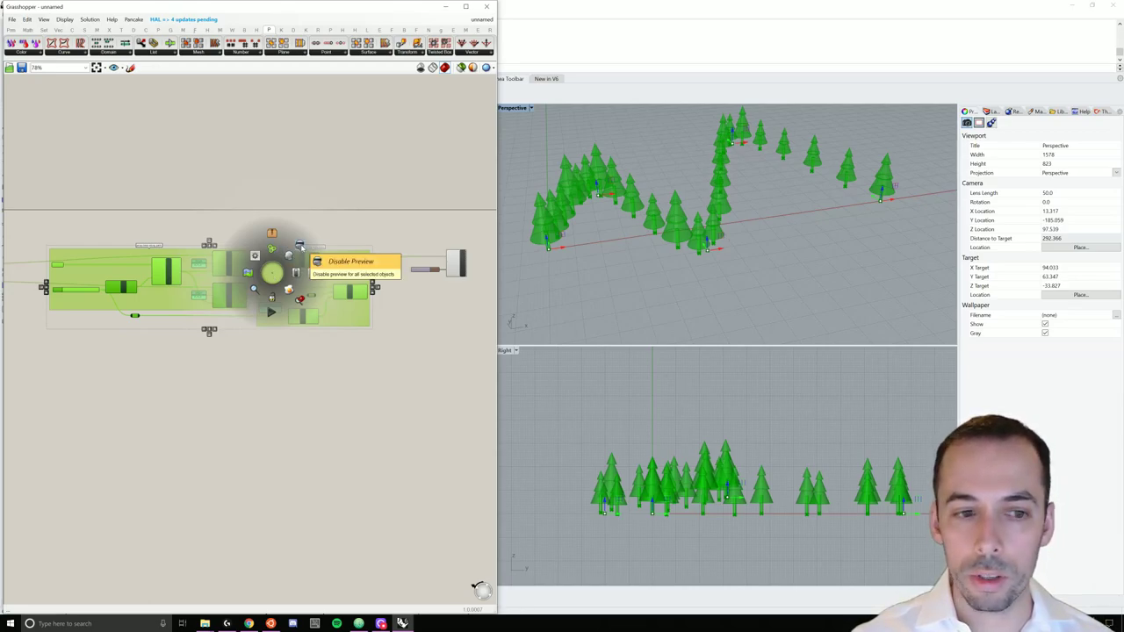
left_click(299, 247)
left_click(381, 361)
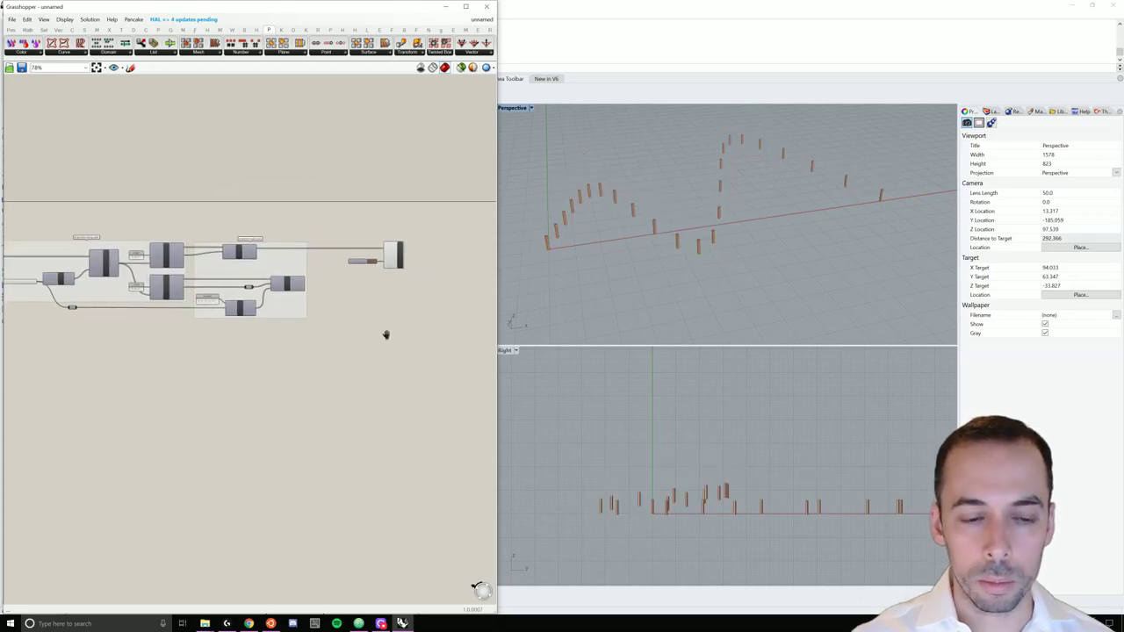
scroll(380, 334, "up", 4)
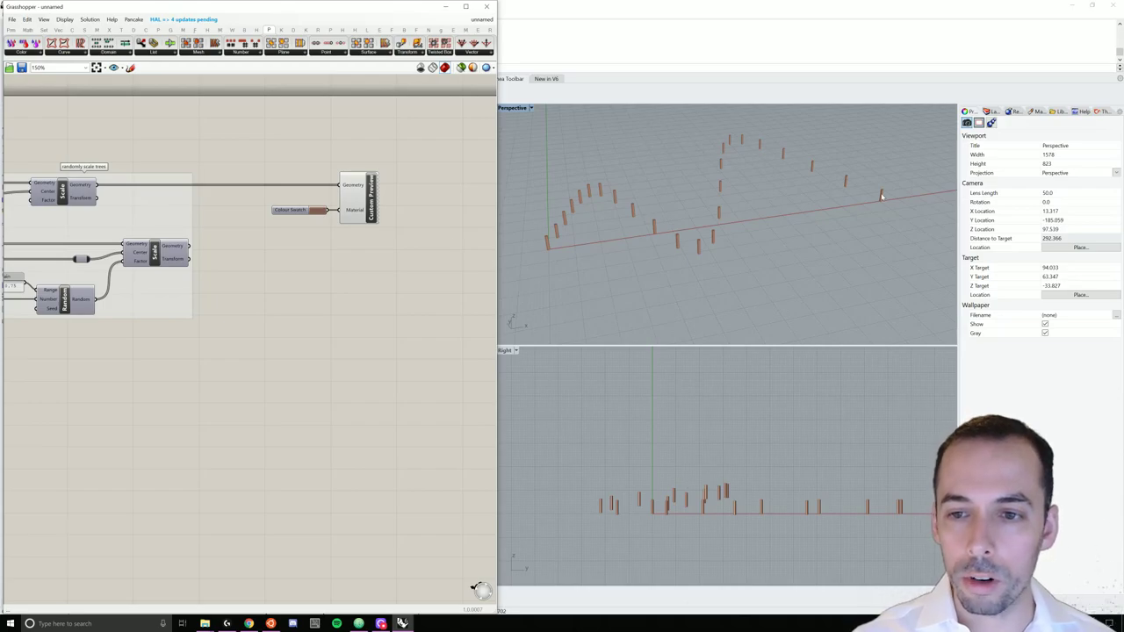
mouse_move(294, 339)
right_mouse_down()
mouse_move(279, 326)
mouse_move(286, 338)
right_mouse_up()
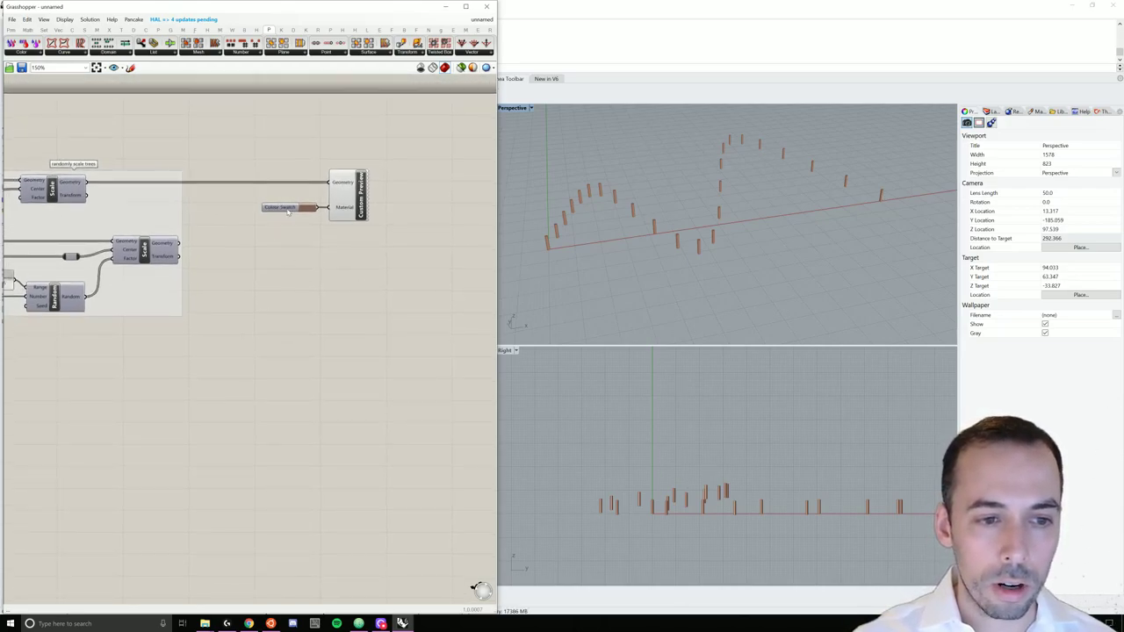
- Place three copies of the Colour Swatch in a stack below the original and set the uppermost copy to green
left_click_drag(288, 211, 292, 254, "alt")
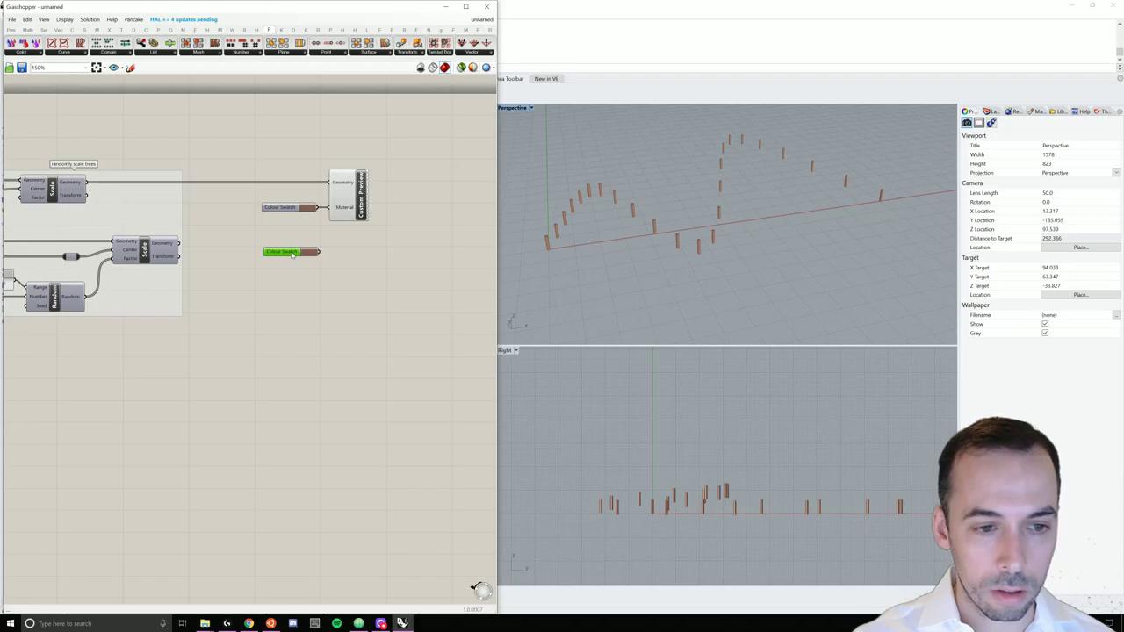
left_click_drag(292, 254, 284, 277, "alt")
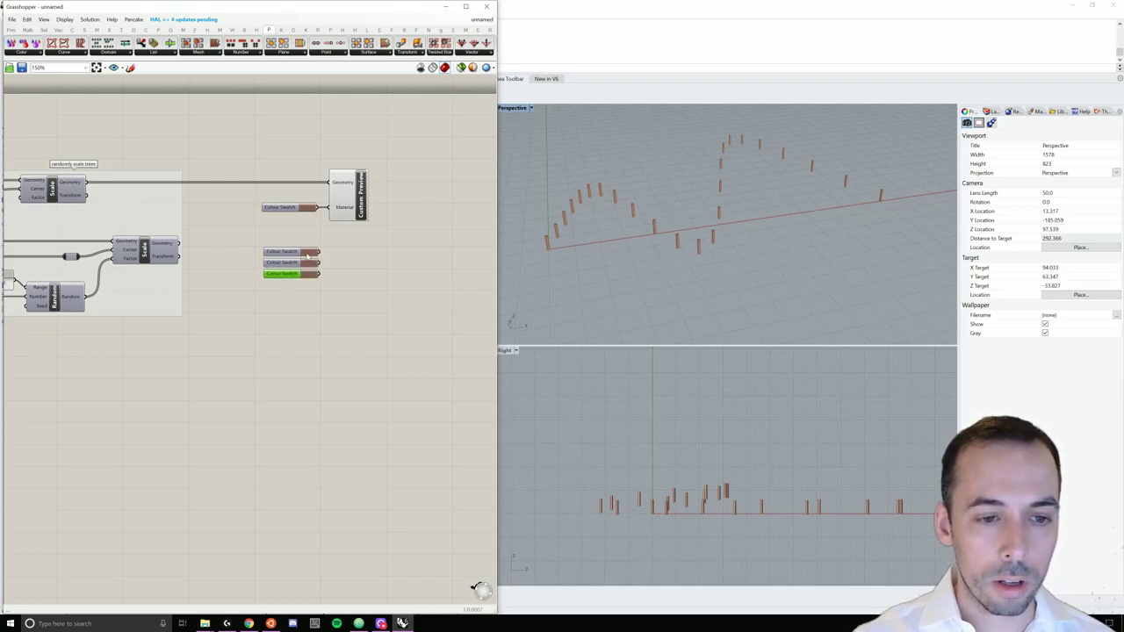
left_click(307, 253)
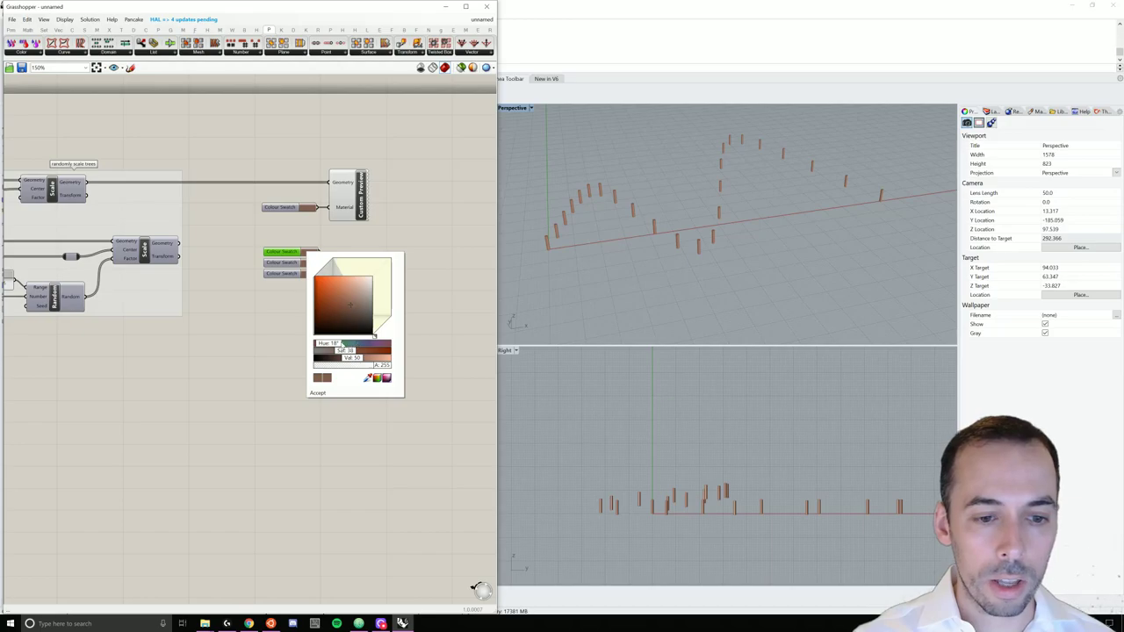
left_click_drag(355, 344, 349, 348)
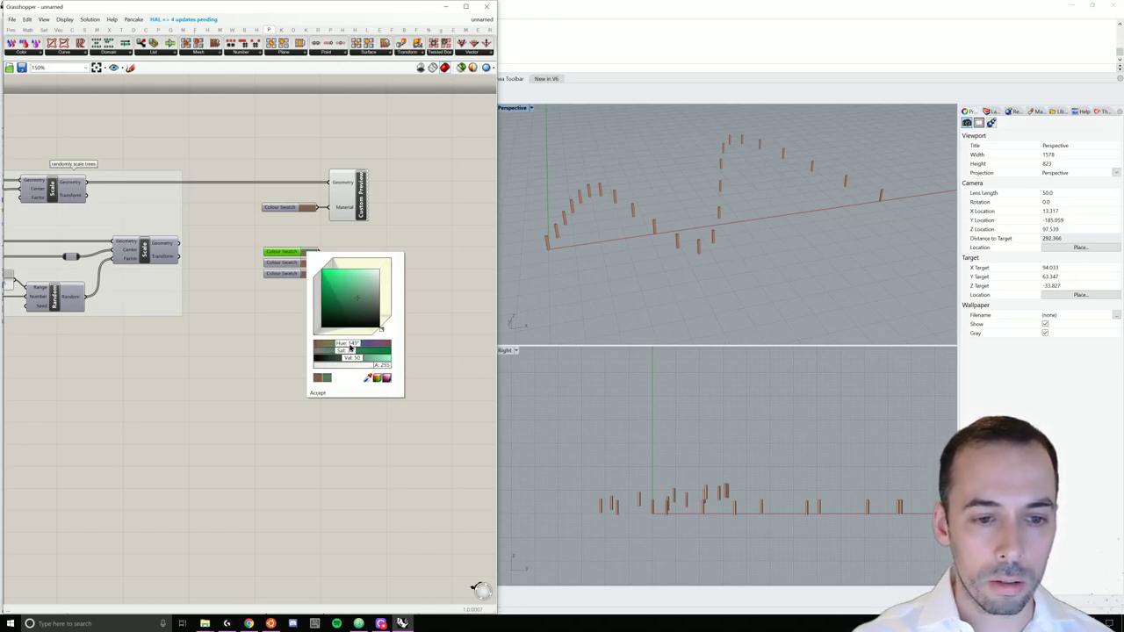
left_click_drag(358, 304, 357, 305)
left_click(432, 259)
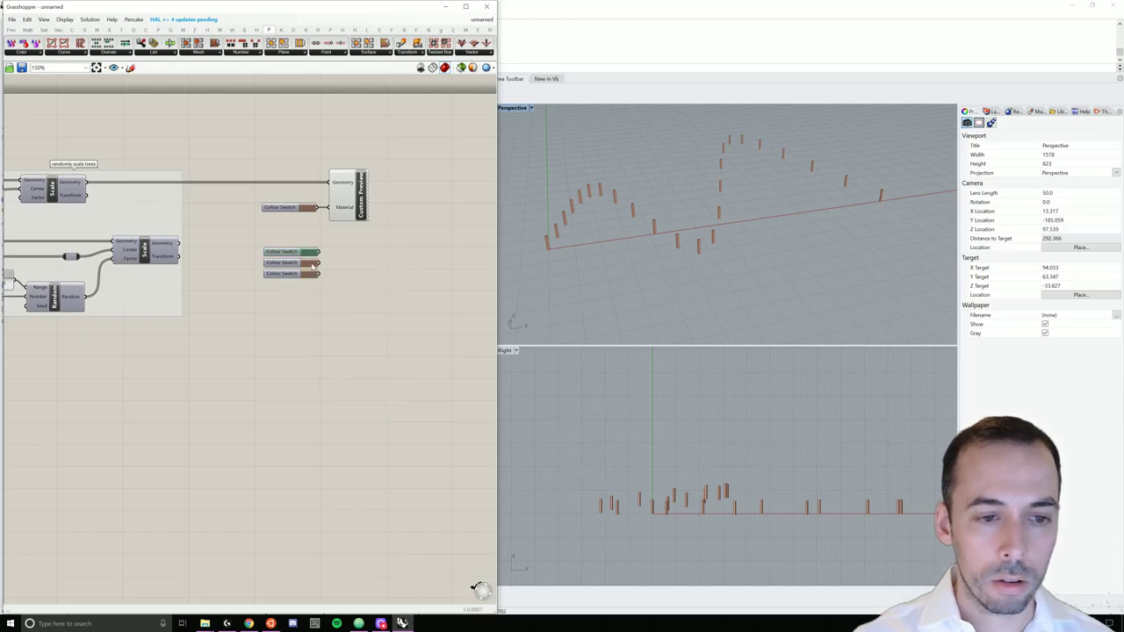
- Set the middle copied swatch to orange-yellow and the lowest one to reddish brown
left_click(311, 266)
left_click_drag(334, 358, 374, 291)
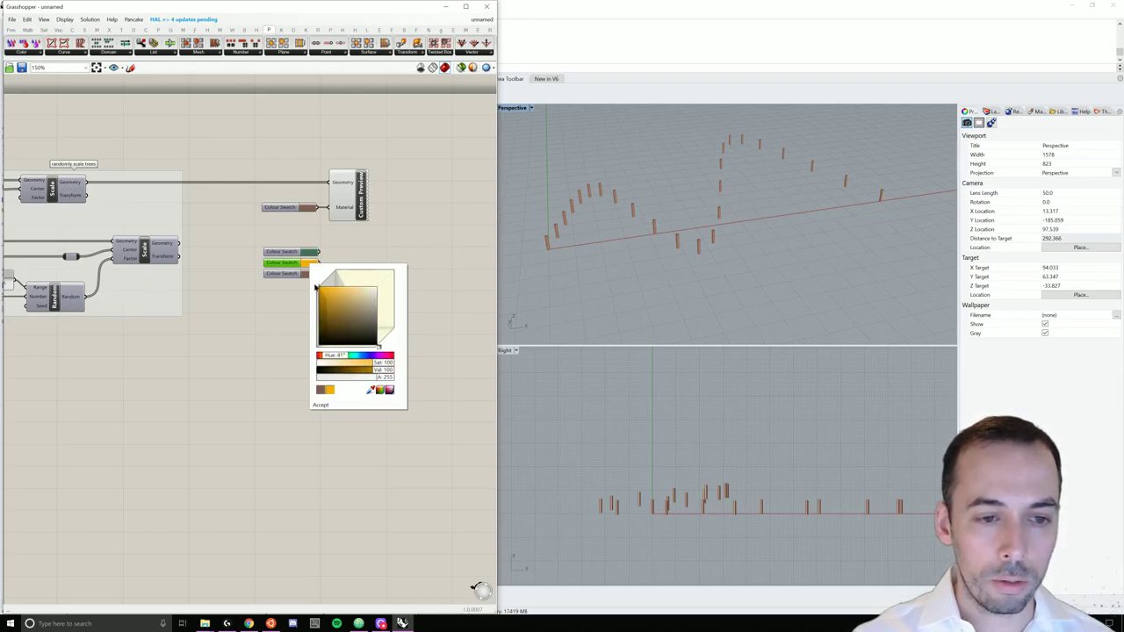
left_click(275, 299)
left_click(309, 275)
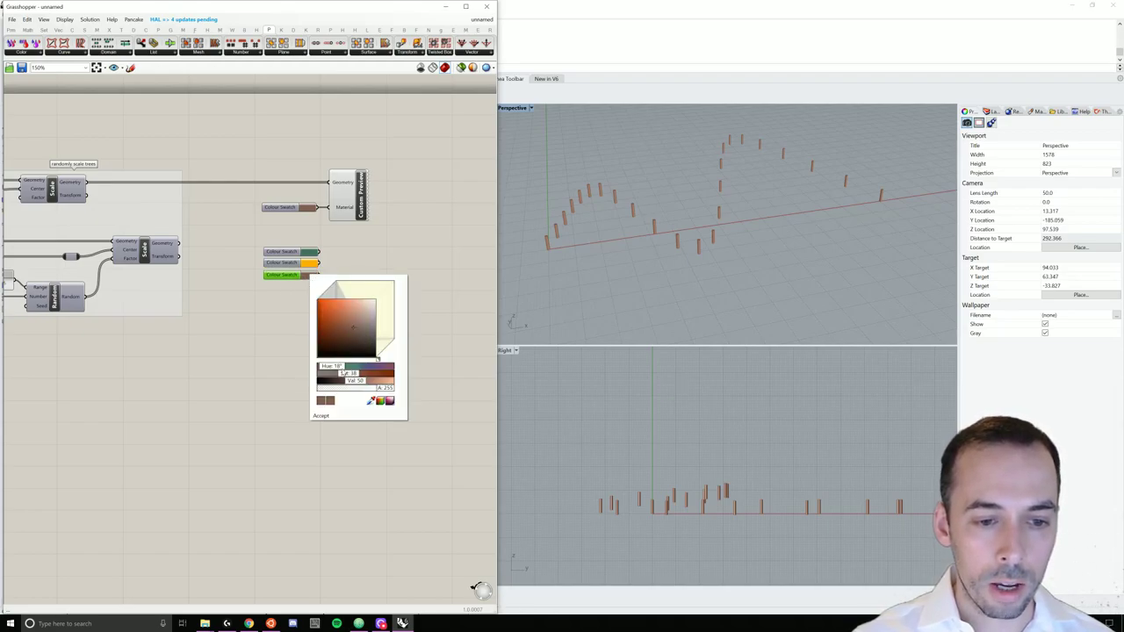
left_click_drag(361, 348, 355, 335)
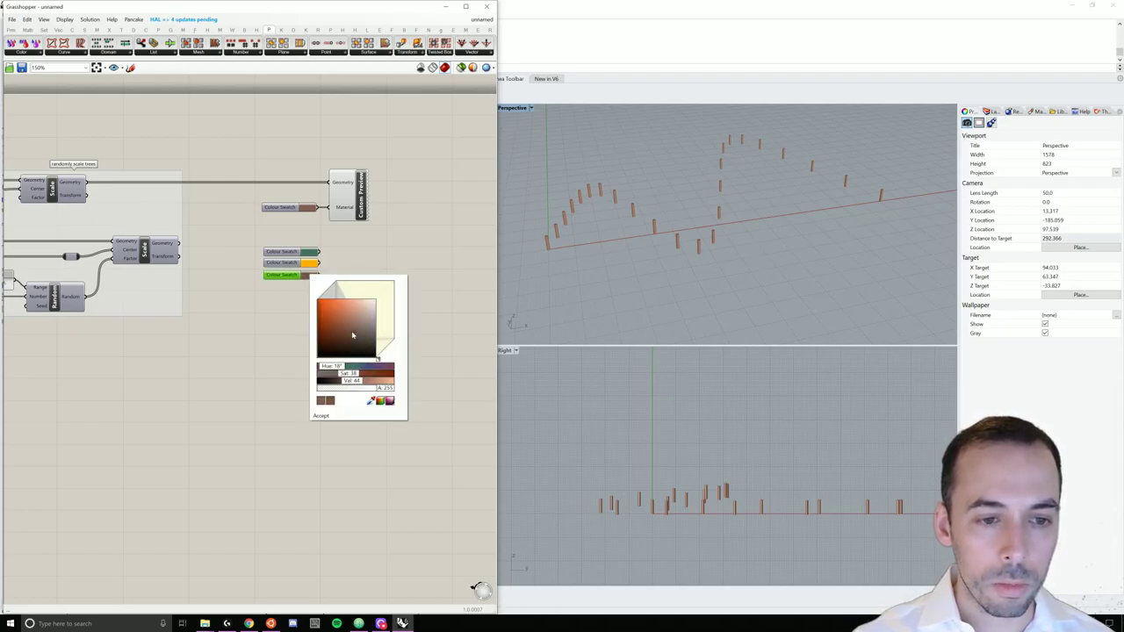
left_click_drag(348, 331, 337, 329)
left_click(282, 349)
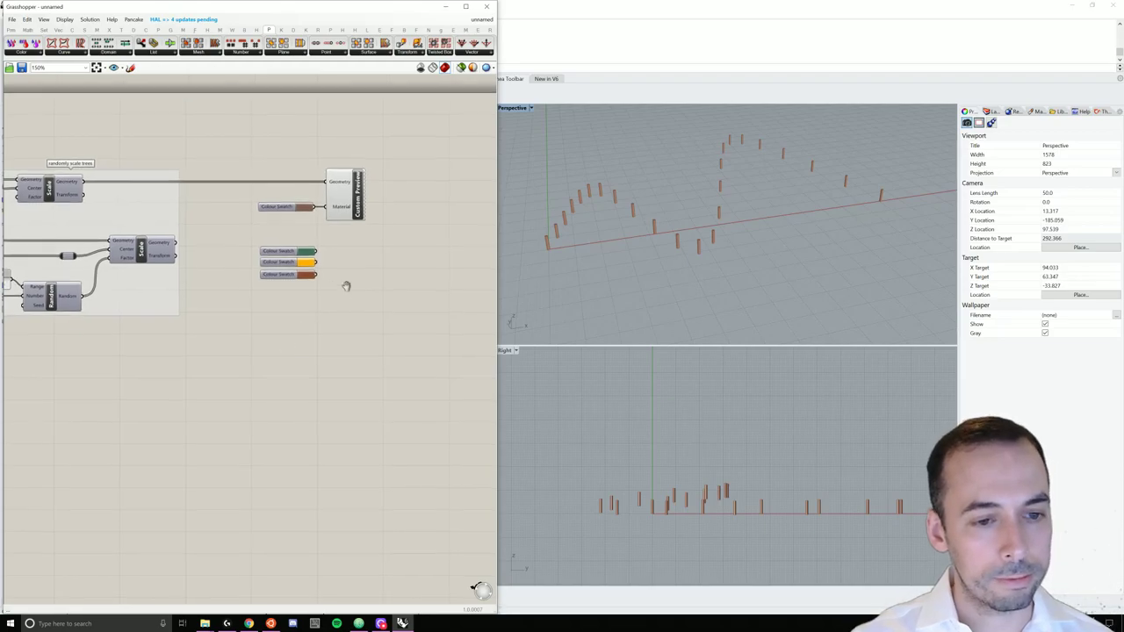
- Add an Interpolate data component just beyond the three stacked colour swatches
left_click(280, 263)
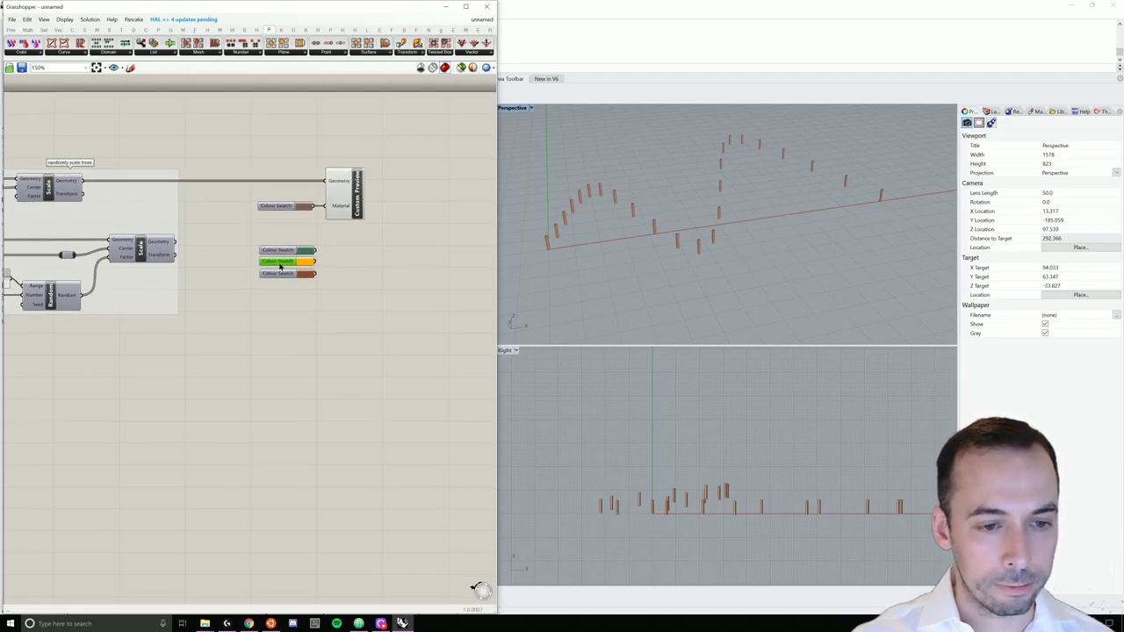
left_click(336, 266)
double_click(341, 267)
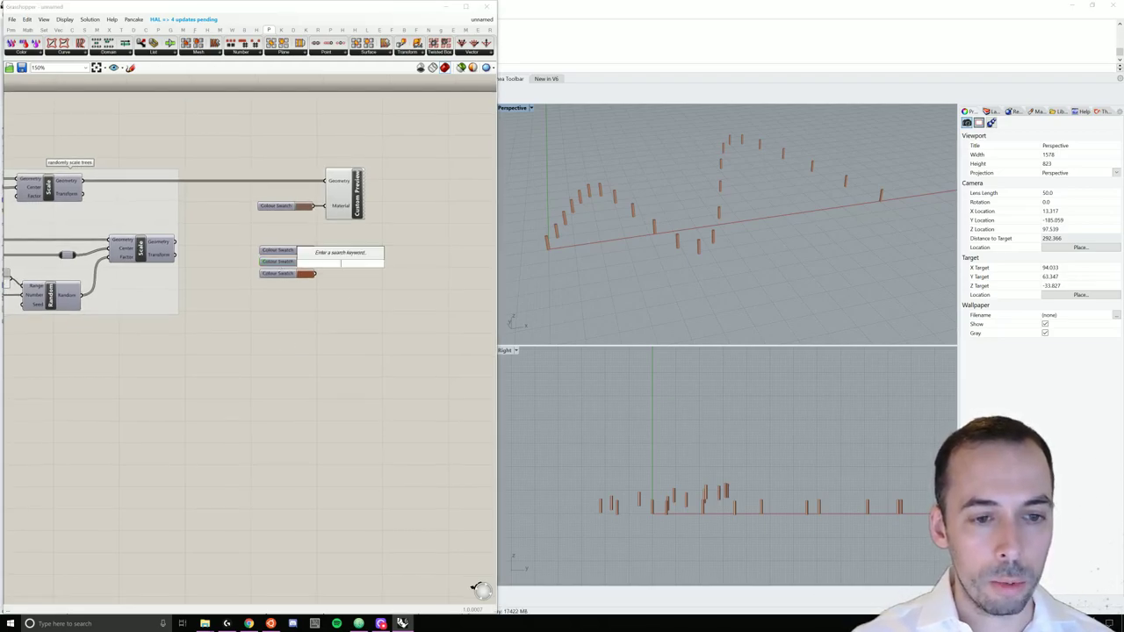
type("interpol")
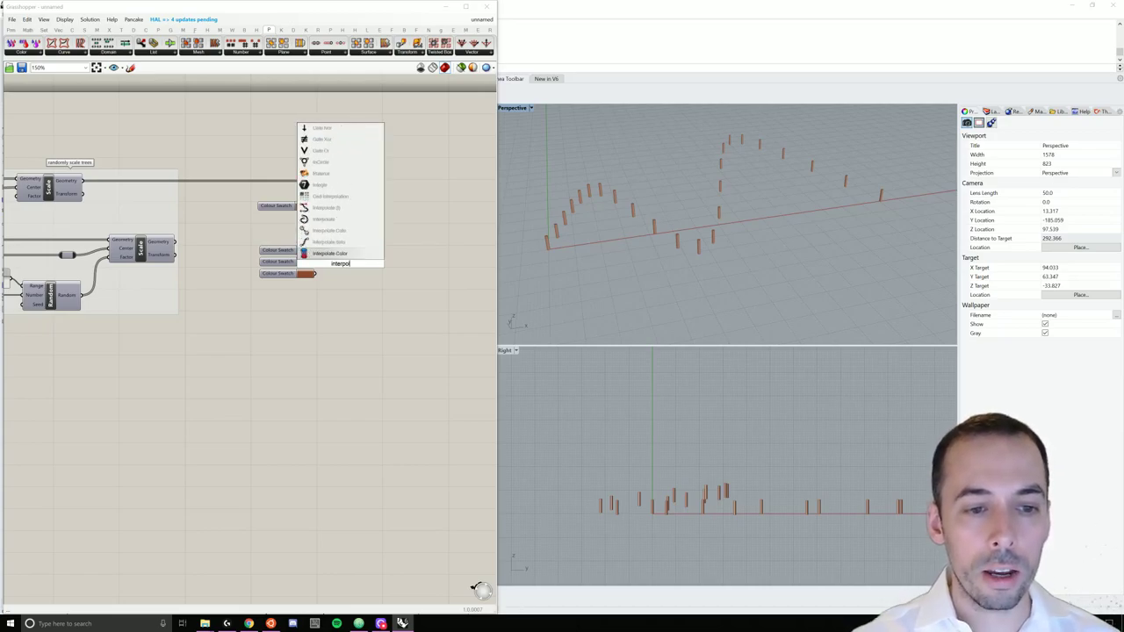
left_click(325, 231)
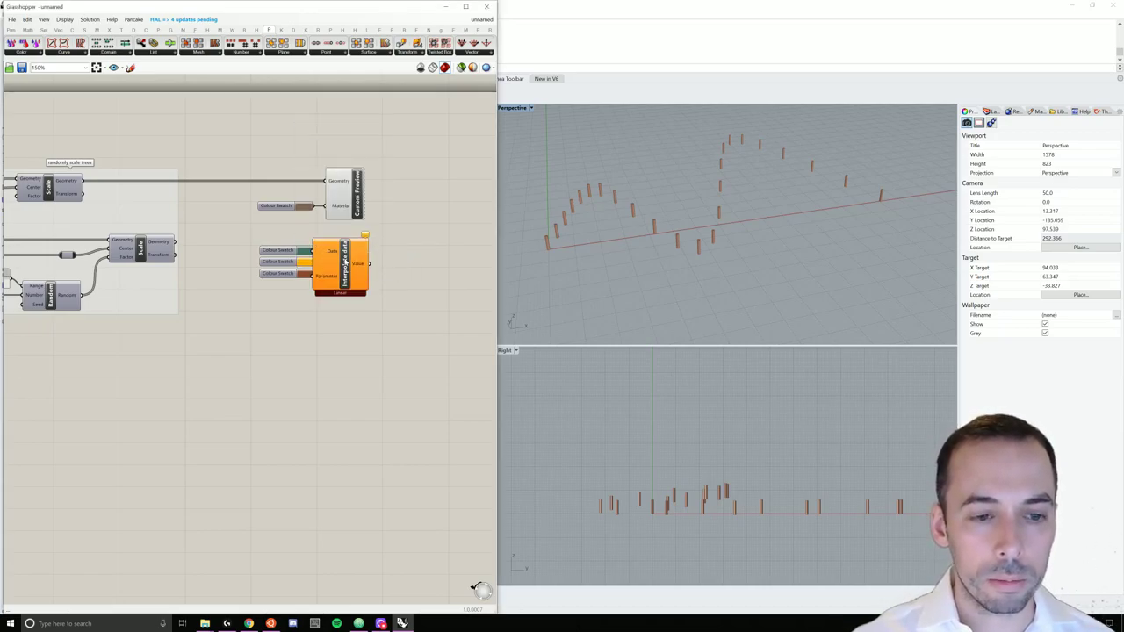
left_click_drag(365, 269, 385, 280)
- Wire the green, orange-yellow and reddish-brown swatches, in that order, into Interpolate data's Data input
left_click_drag(322, 264, 378, 273)
left_click_drag(316, 252, 350, 262, "shift")
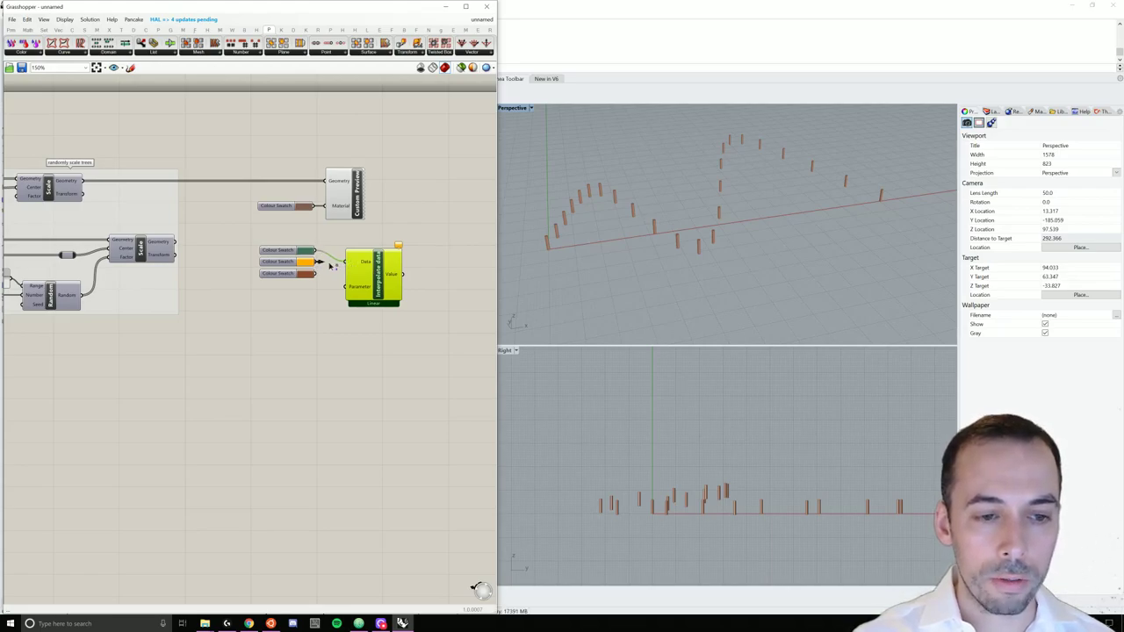
left_click_drag(317, 273, 349, 265, "shift")
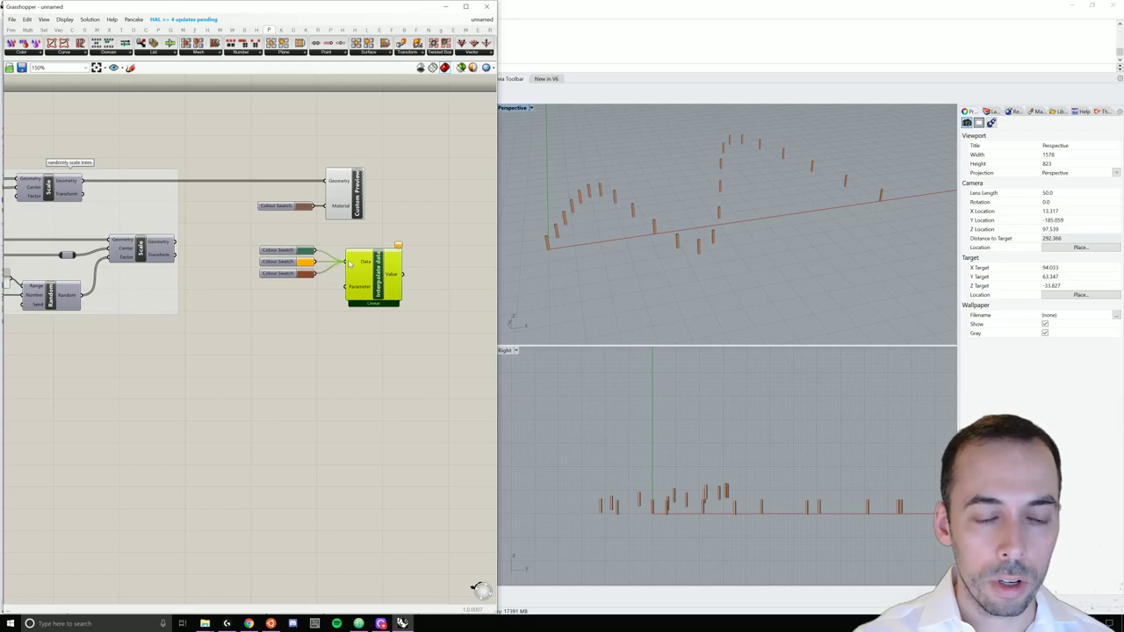
left_click(322, 283)
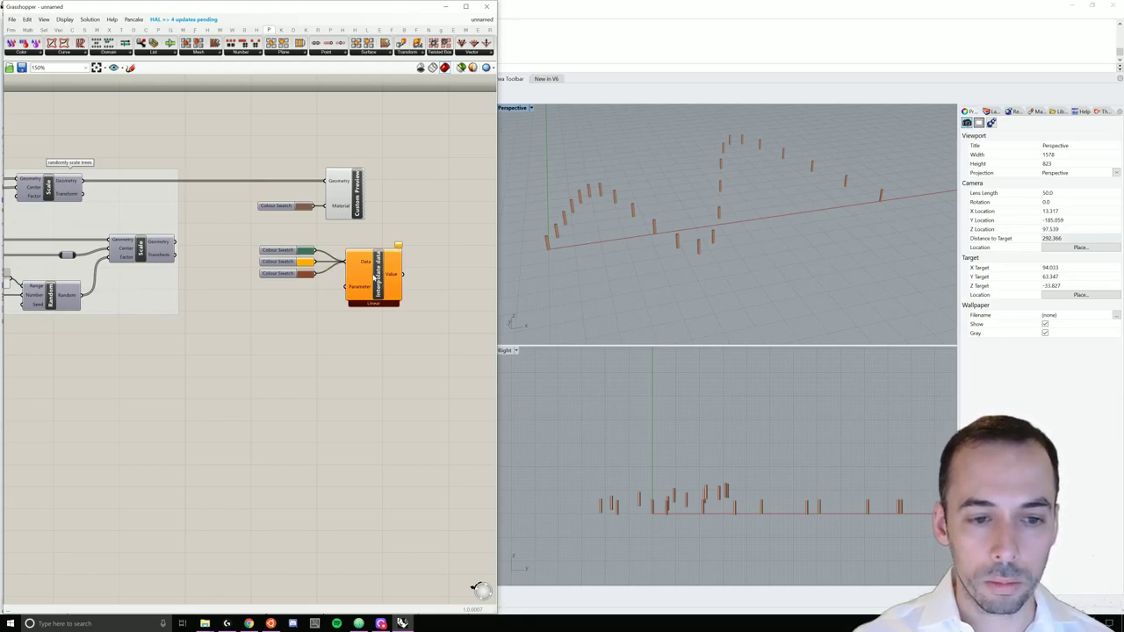
- Add a Range component under the three swatches and feed its output into Interpolate data's Parameter input
double_click(279, 302)
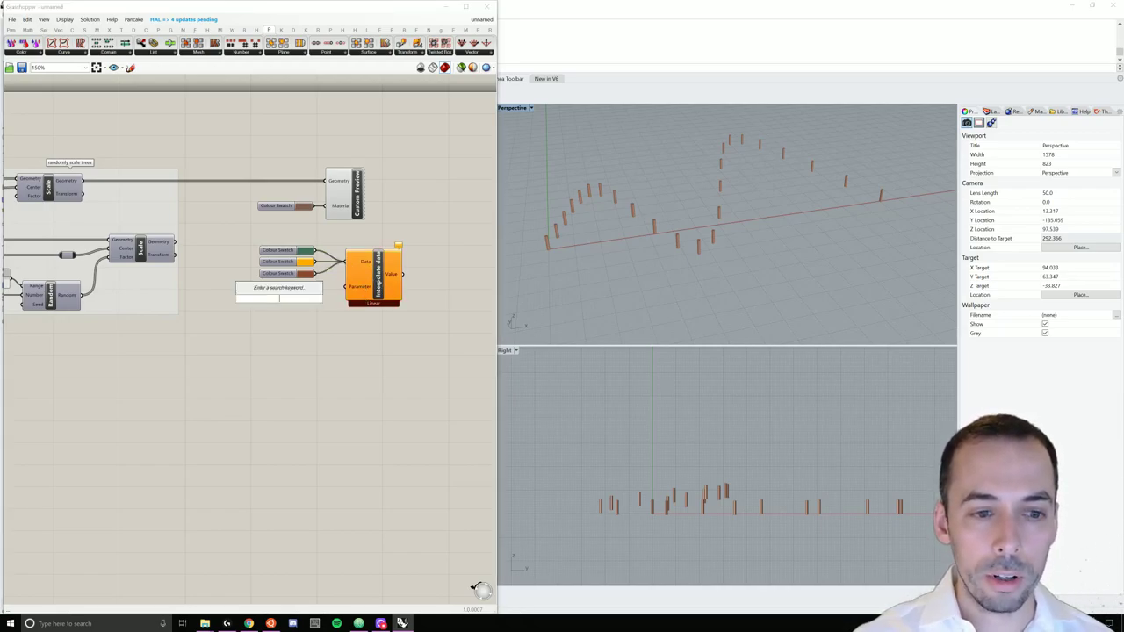
type("range")
key("Return")
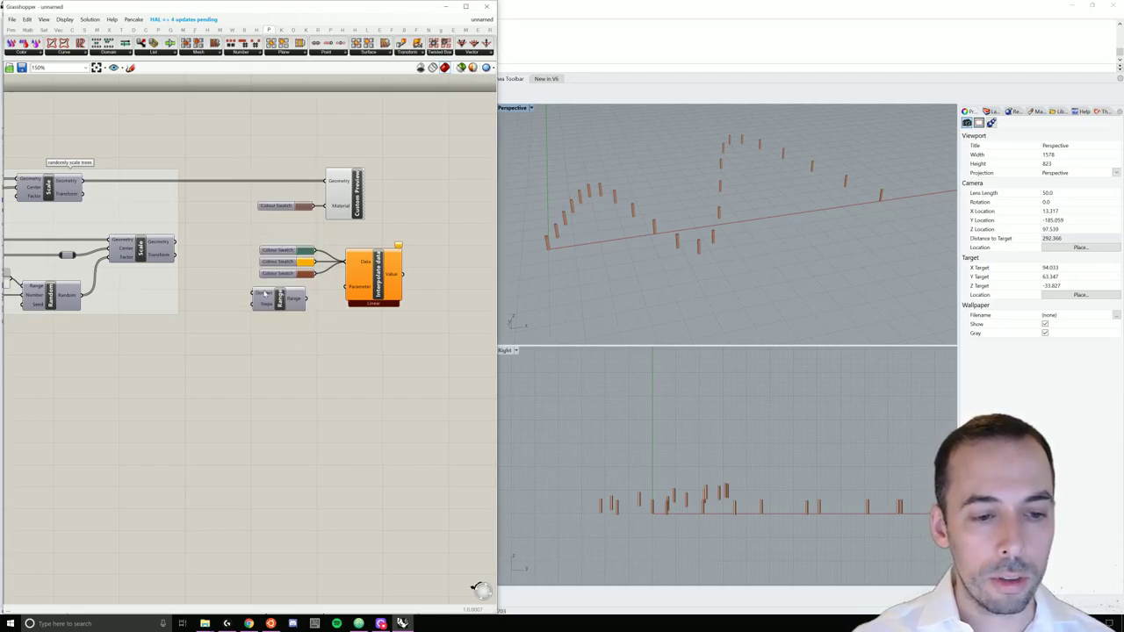
left_click_drag(306, 299, 347, 287)
left_click(286, 301)
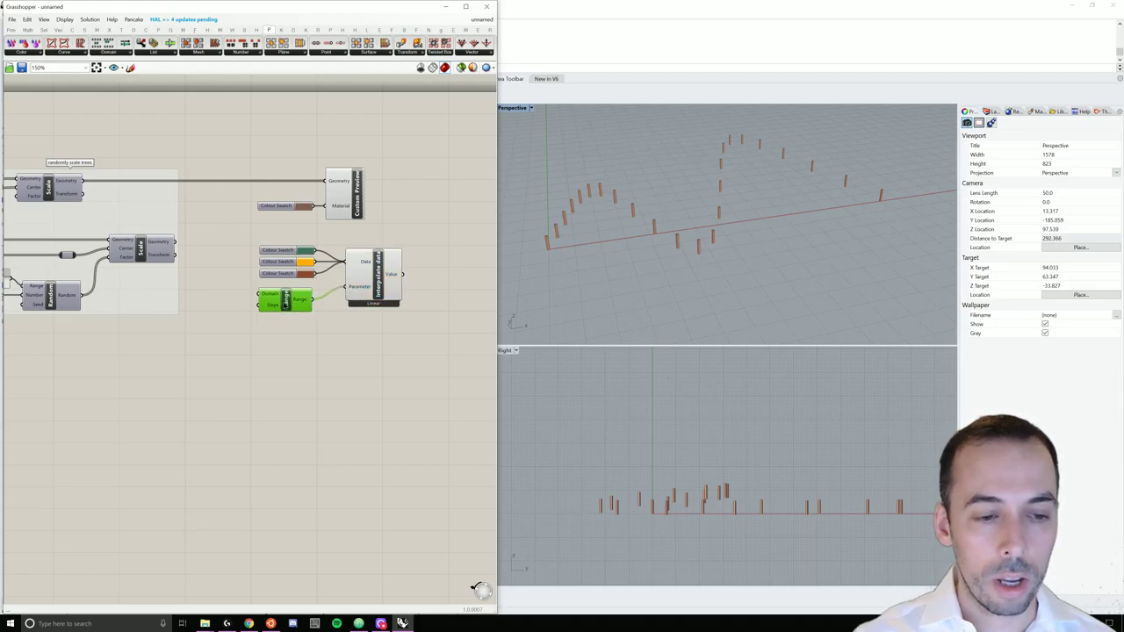
- Feed the Range's Steps input from the relay that carries the tree count and align Range beneath the swatches
left_click(196, 354)
right_click_drag(139, 347, 228, 330)
scroll(228, 330, "down", 3)
scroll(216, 313, "up", 2)
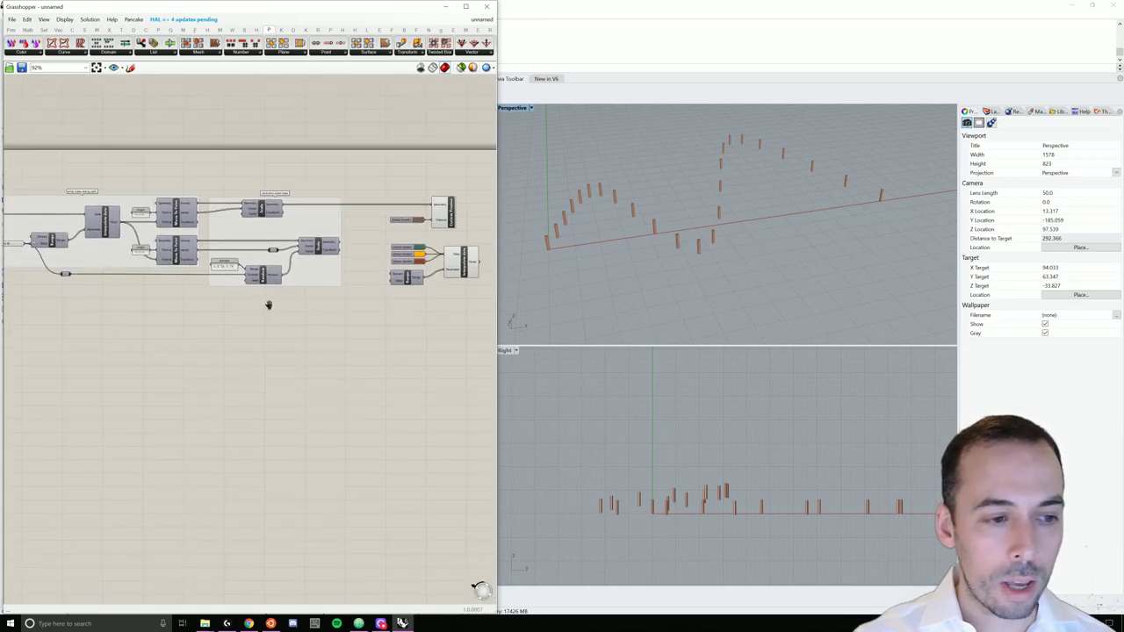
left_click_drag(68, 276, 392, 281)
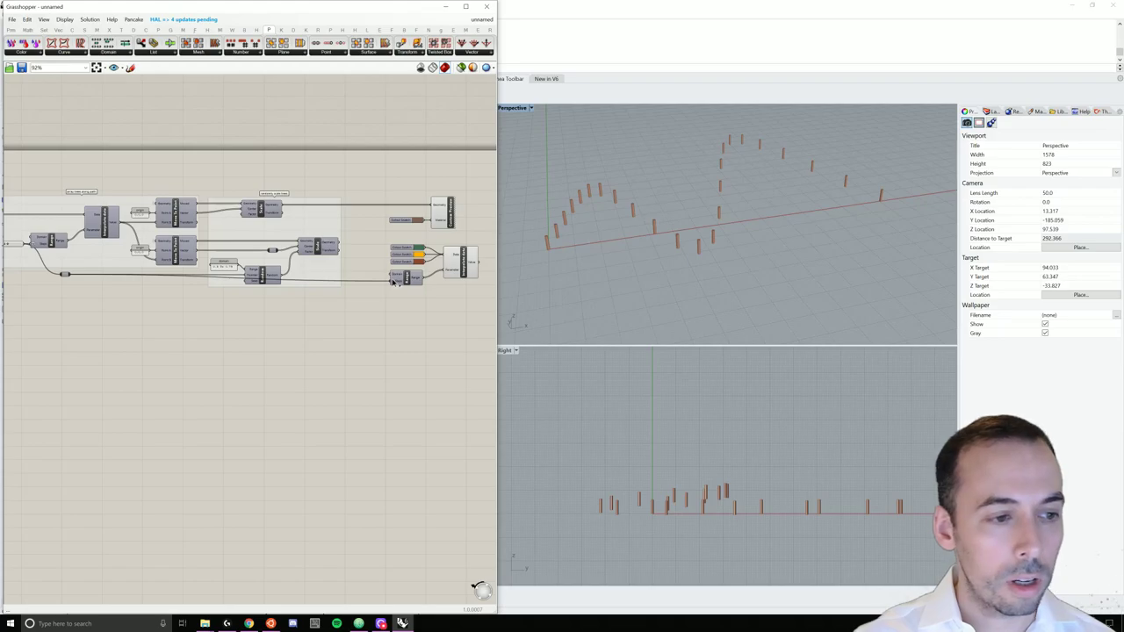
scroll(408, 281, "up", 3)
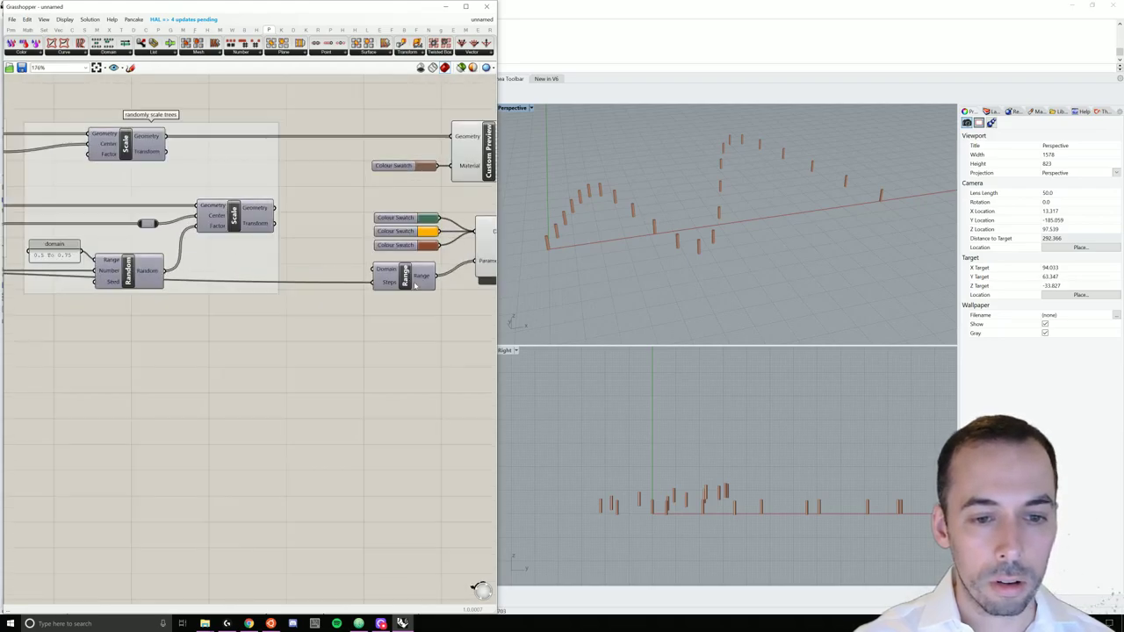
left_click(407, 277)
left_click_drag(400, 261, 407, 263)
left_click(402, 311)
- Add a second Custom Preview component beyond Interpolate data
scroll(339, 318, "down", 3)
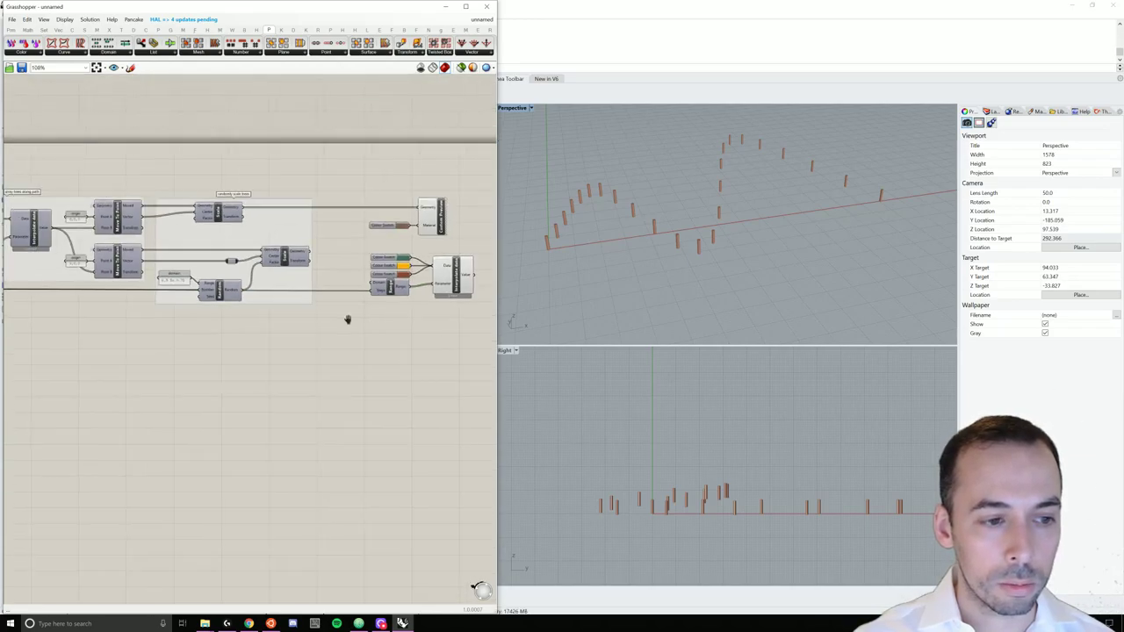
scroll(327, 308, "up", 1)
right_click_drag(365, 274, 335, 283)
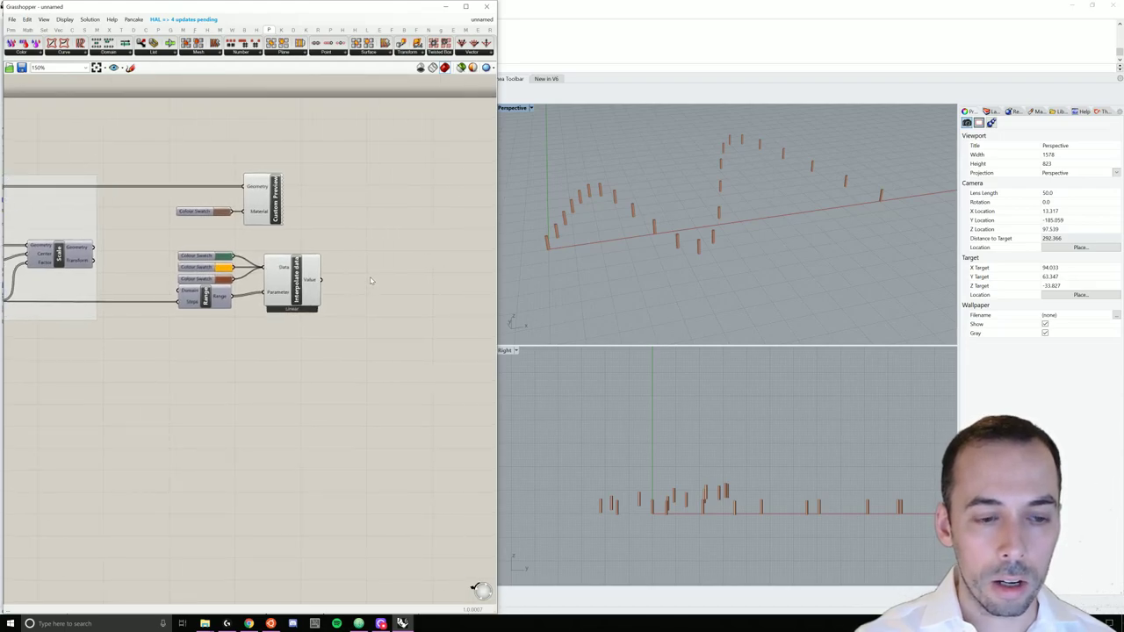
double_click(370, 278)
type("custom pre")
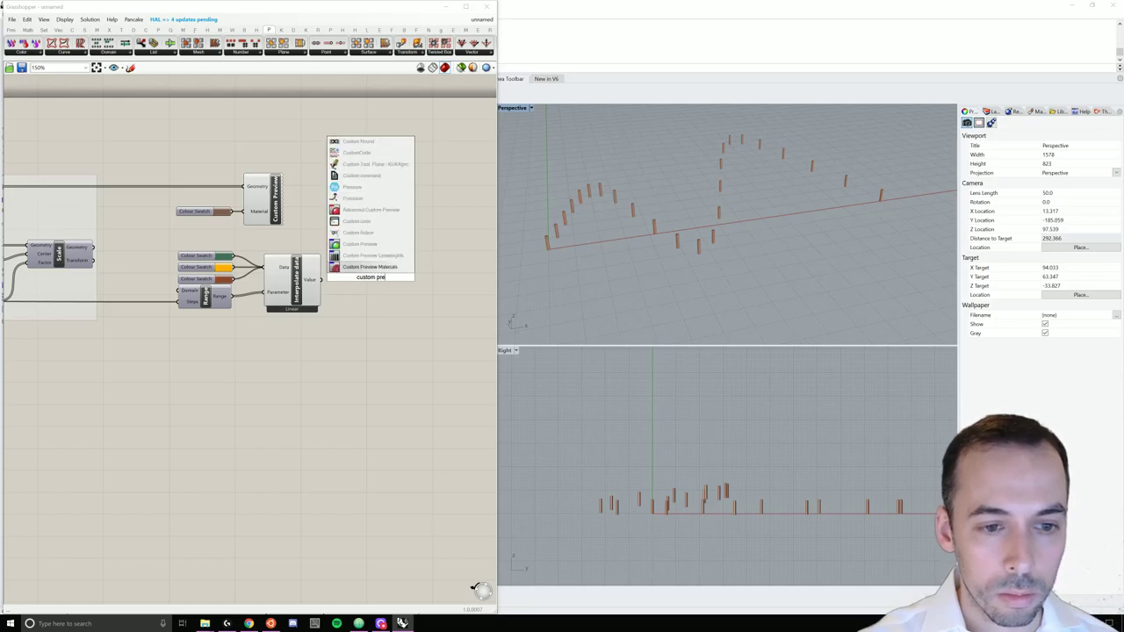
key("Return")
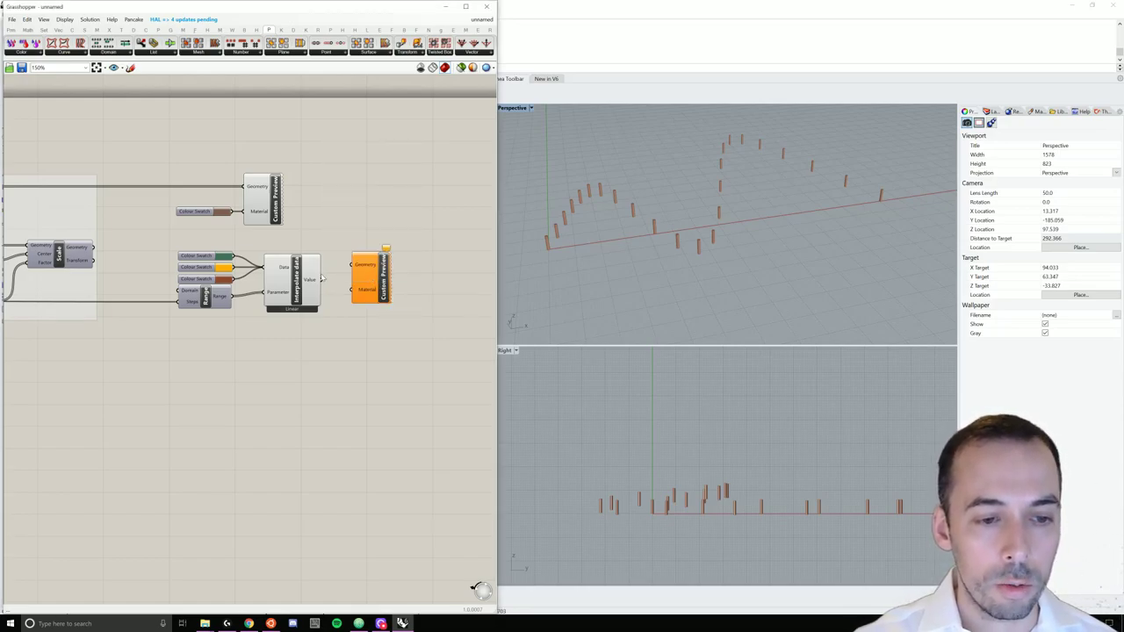
- Feed the second Custom Preview's Material from Interpolate data's Value and its Geometry from the lower Scale's Geometry output
left_click_drag(322, 279, 389, 267)
left_click_drag(95, 248, 358, 244)
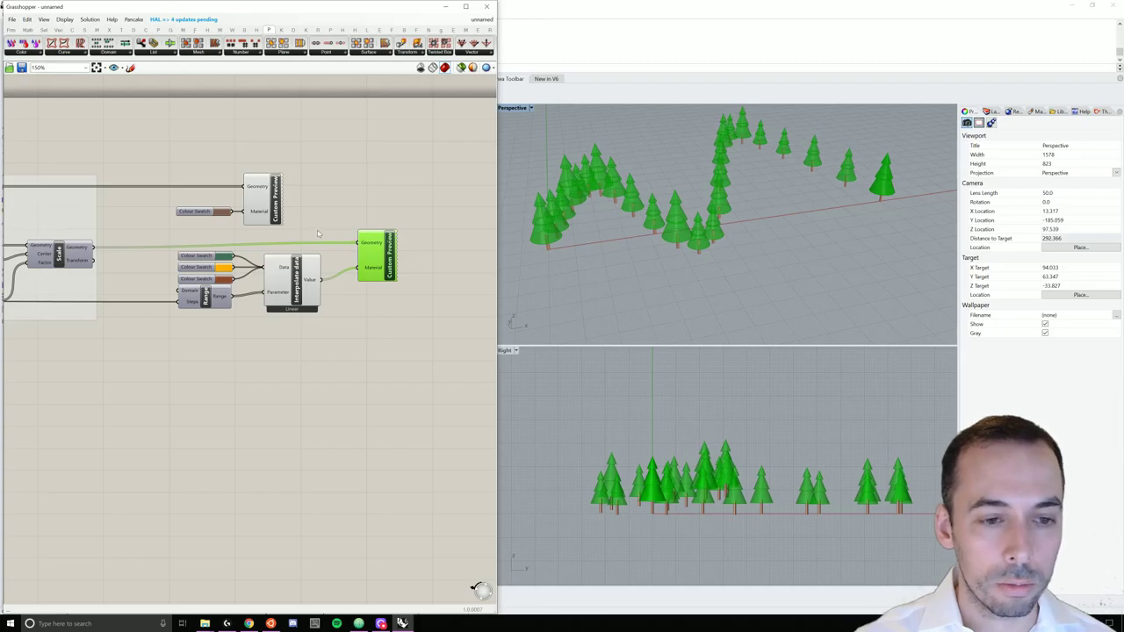
left_click(255, 244)
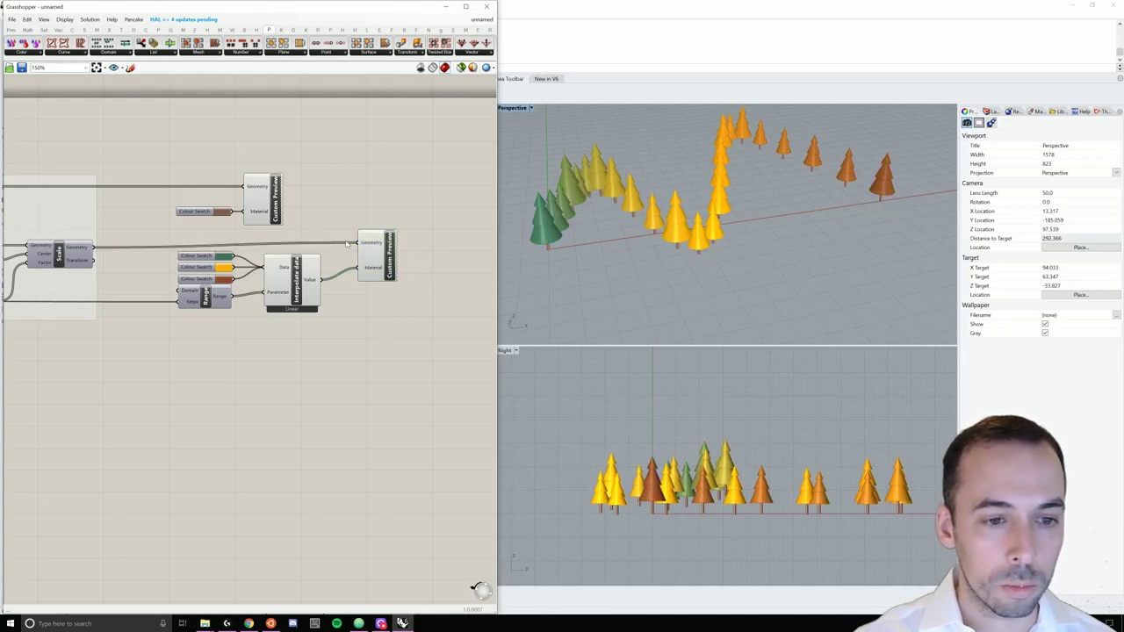
- Shift the three swatches, Range, Interpolate data and second Custom Preview slightly down together to straighten the Geometry wire
left_click_drag(432, 239, 218, 372)
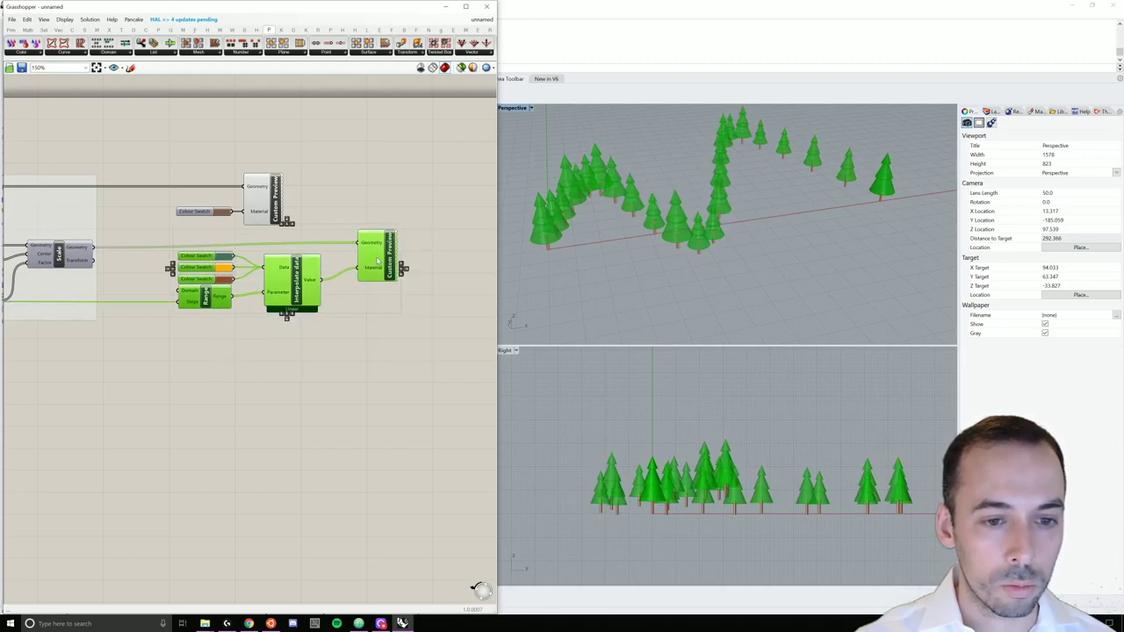
left_click_drag(380, 260, 379, 266)
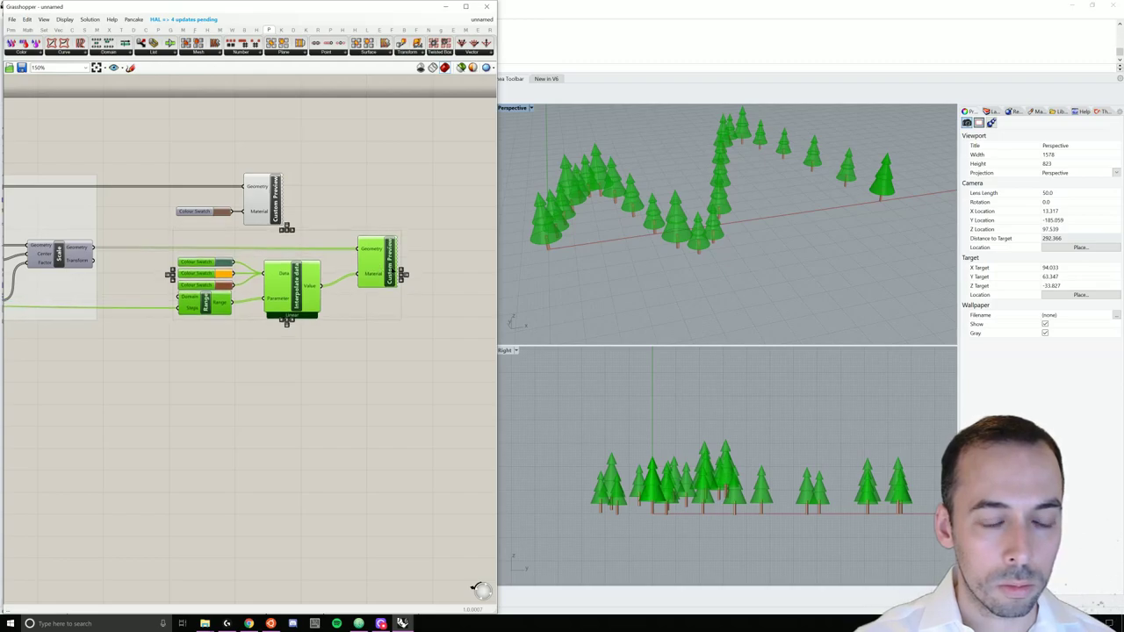
left_click(352, 336)
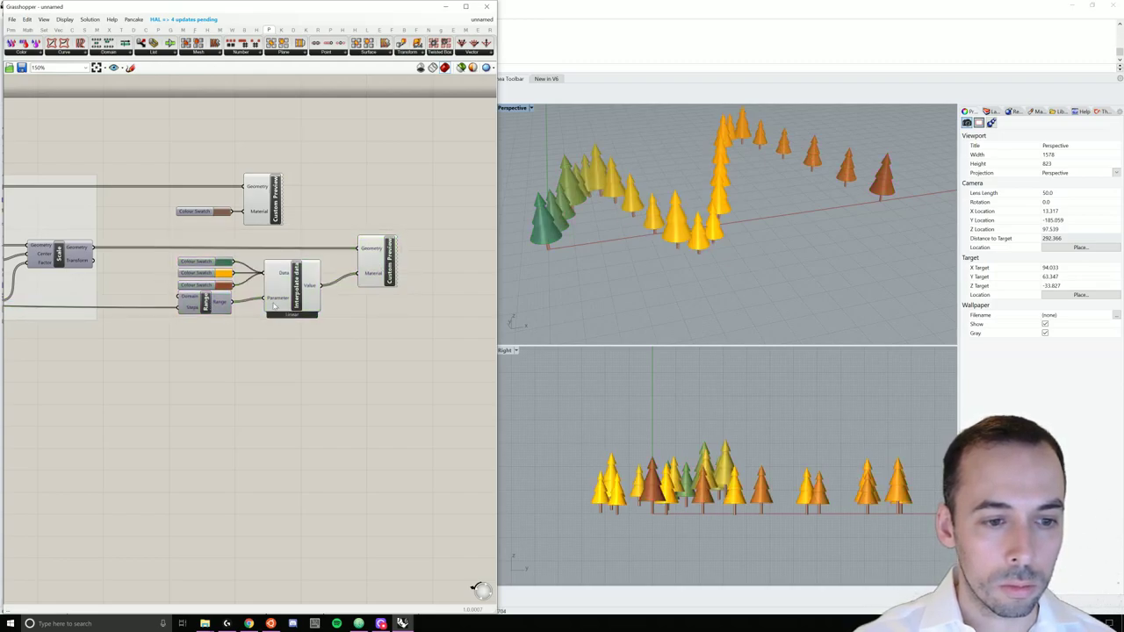
- Set the wire display of the Range's Steps input to Hidden
right_click(193, 313)
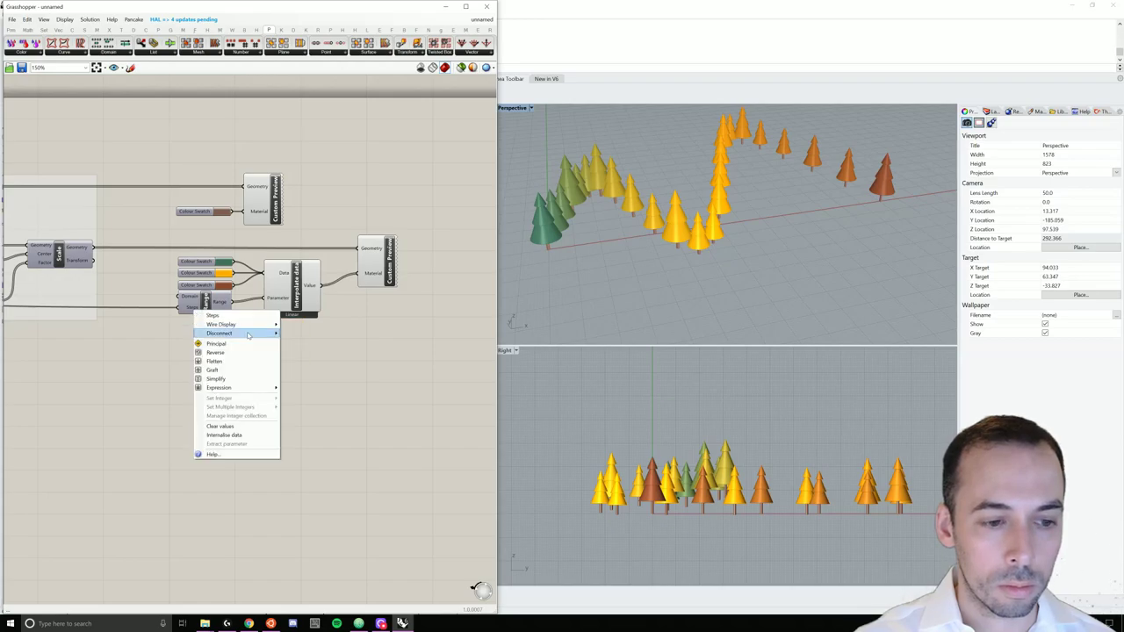
mouse_move(253, 333)
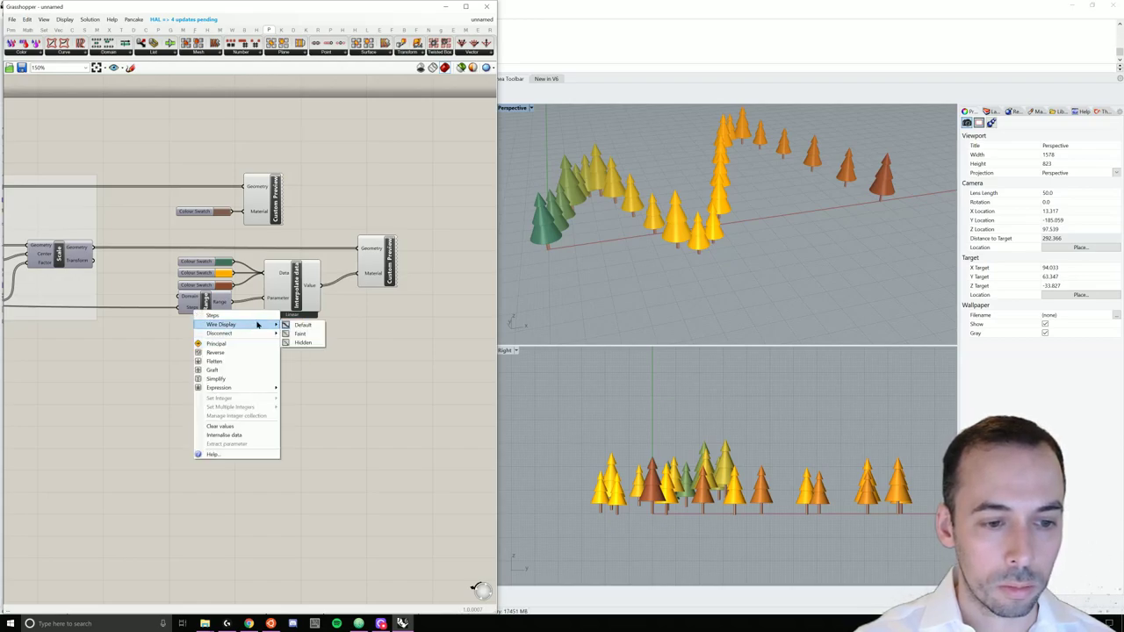
left_click(315, 344)
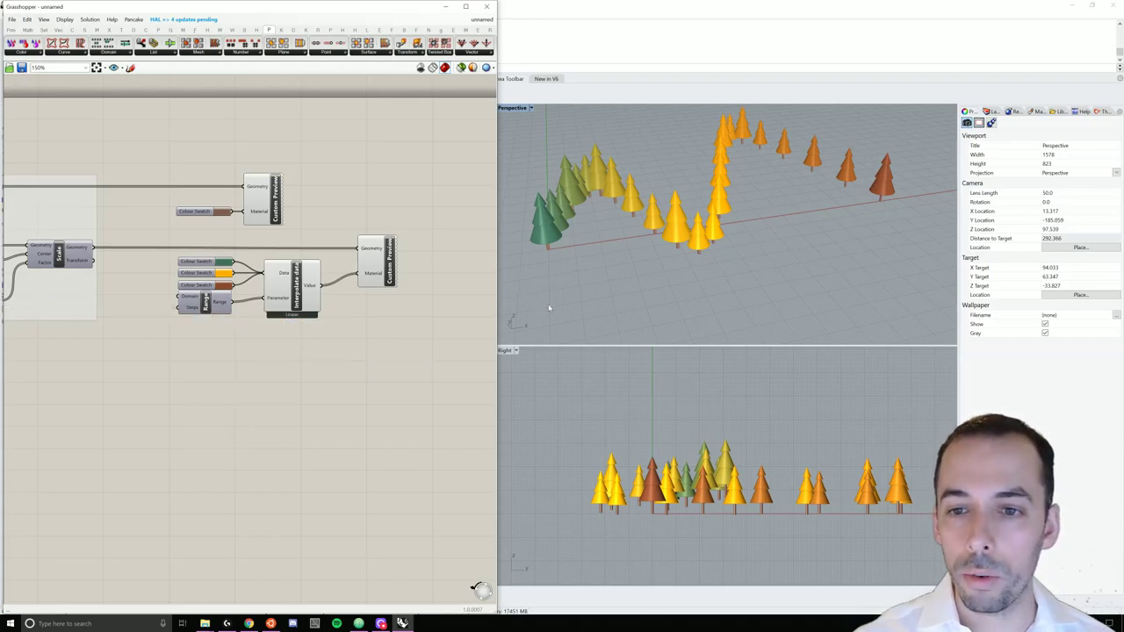
mouse_move(549, 308)
right_mouse_down()
mouse_move(560, 289)
mouse_move(571, 304)
mouse_move(560, 307)
right_mouse_up()
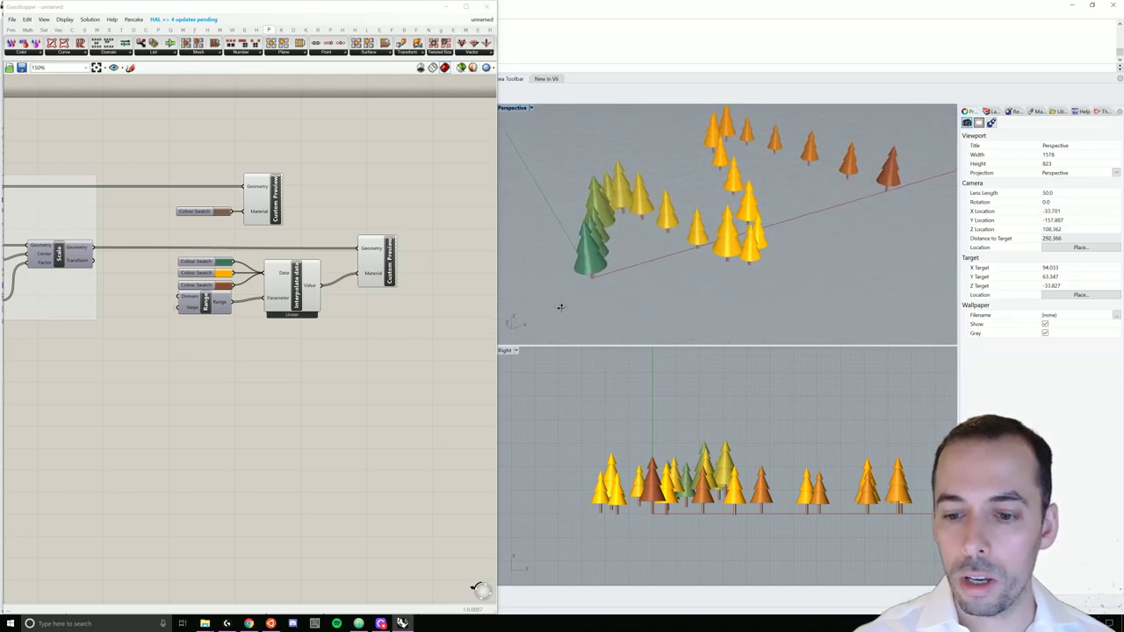
- Add a panel beside the Range component and name it Domain
right_click_drag(561, 306, 647, 281)
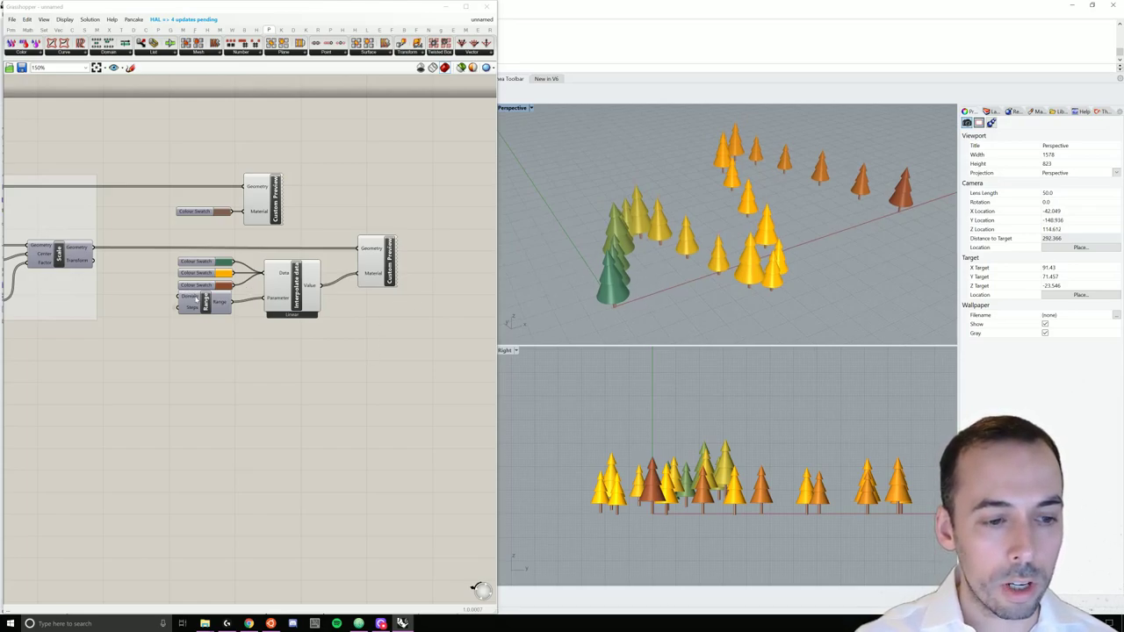
mouse_move(197, 299)
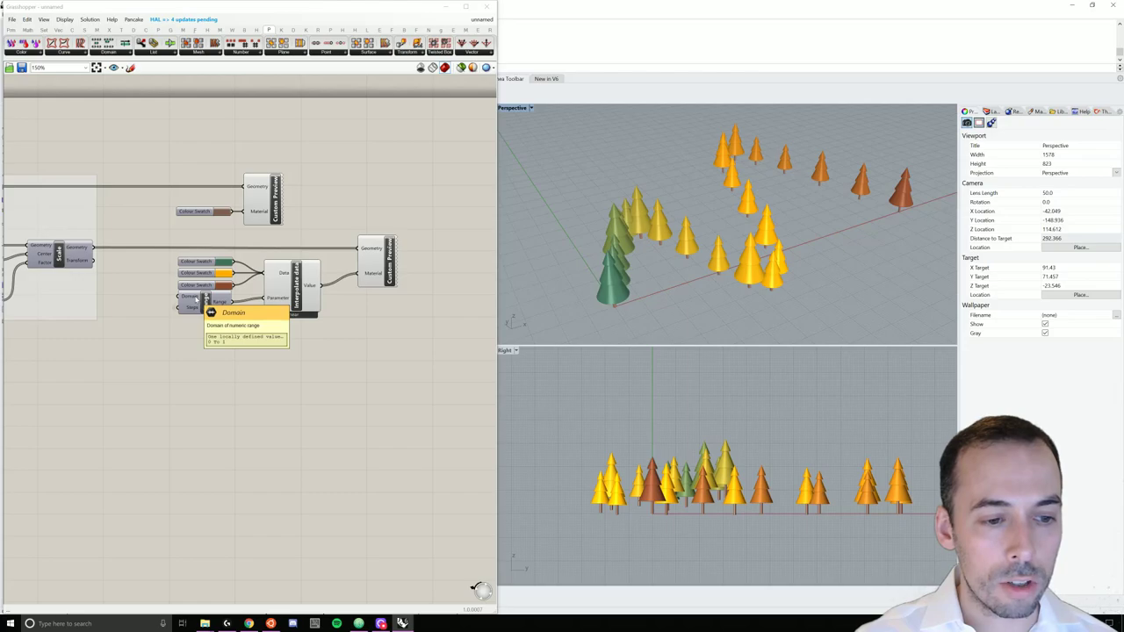
double_click(153, 307)
type("panel")
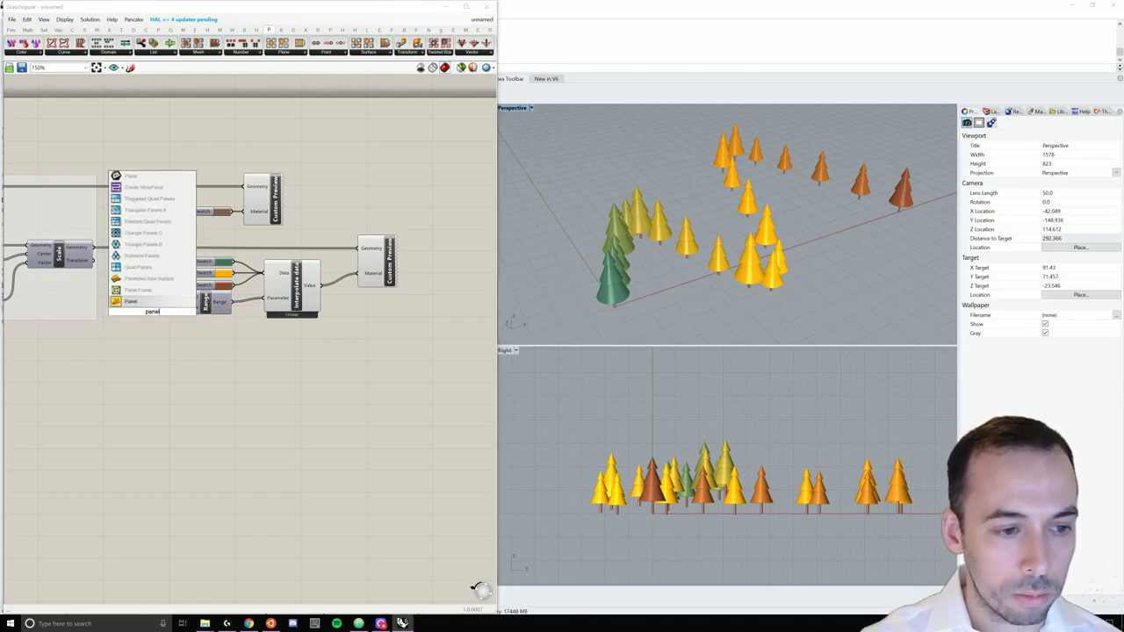
key("Return")
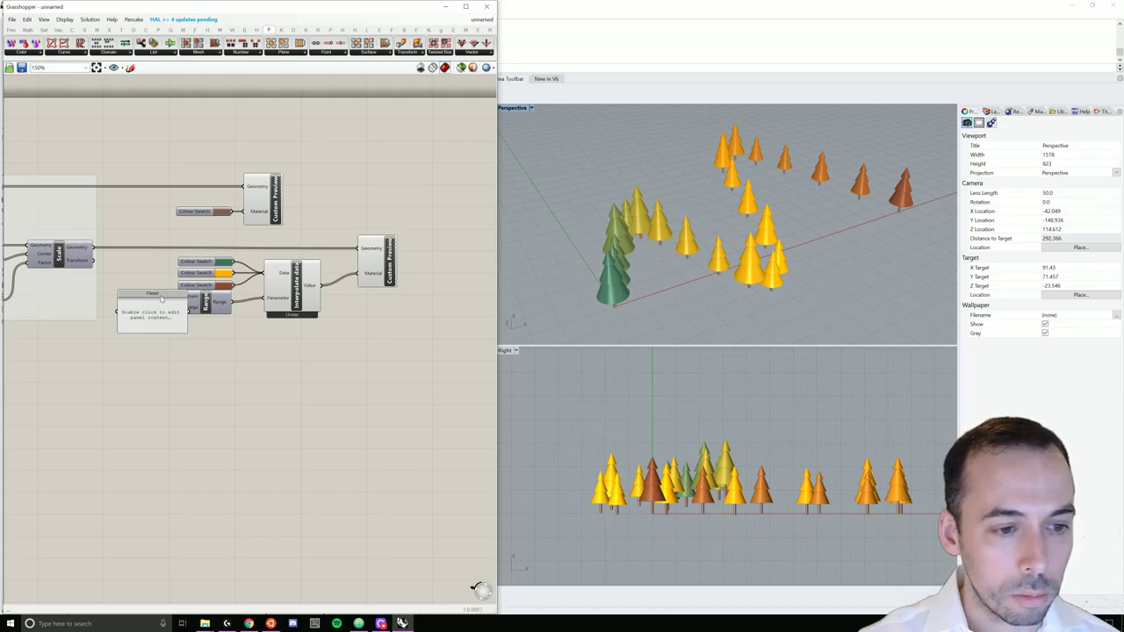
left_click_drag(161, 300, 160, 299)
right_click(161, 300)
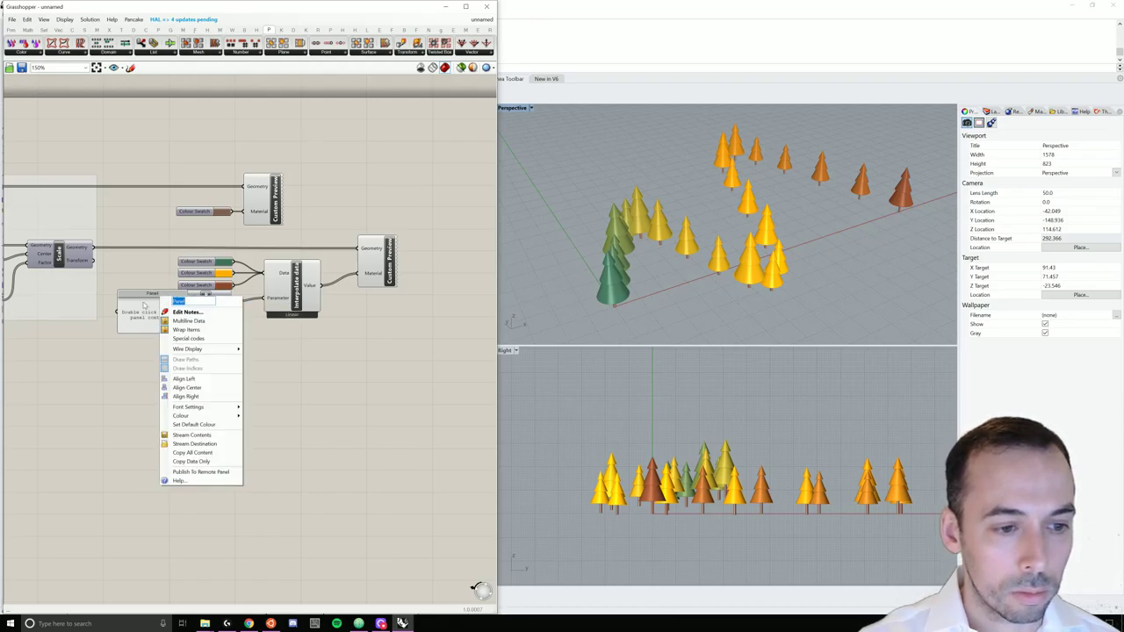
type("Domain")
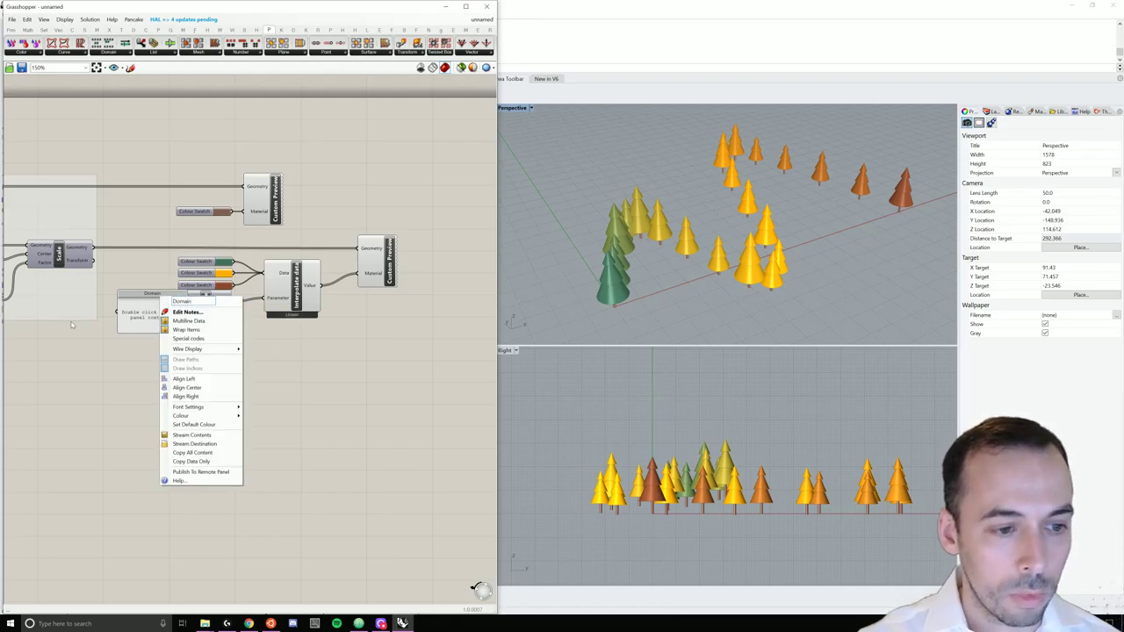
- Enter -1 to 1 in the Domain panel, shrink it and feed it into the Range's Domain input
double_click(137, 320)
key("BackSpace")
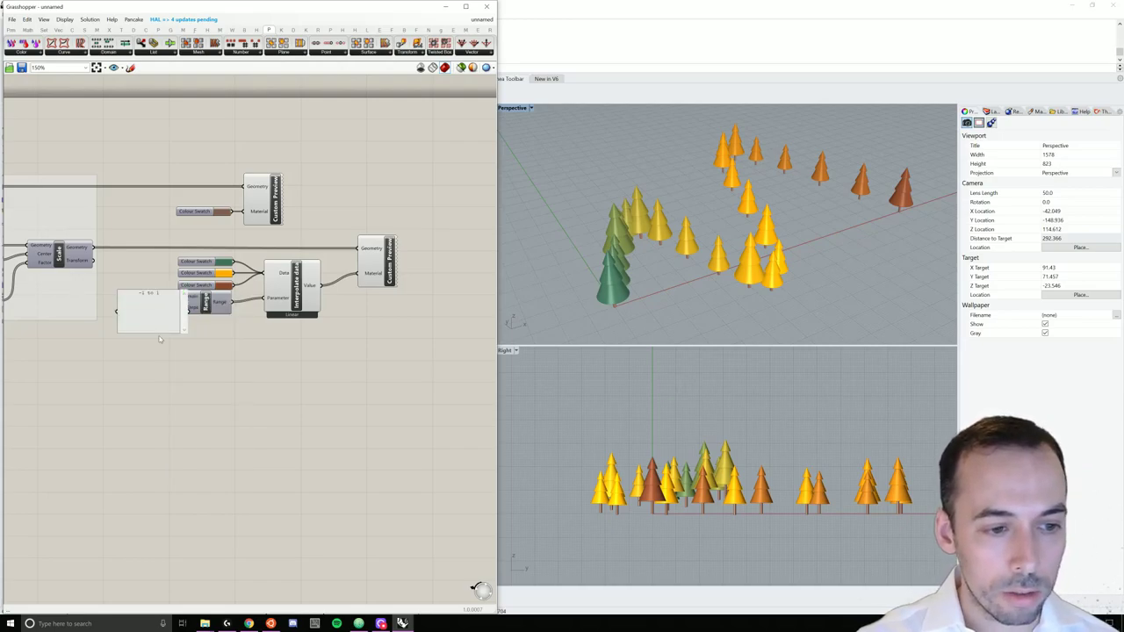
left_click(161, 366)
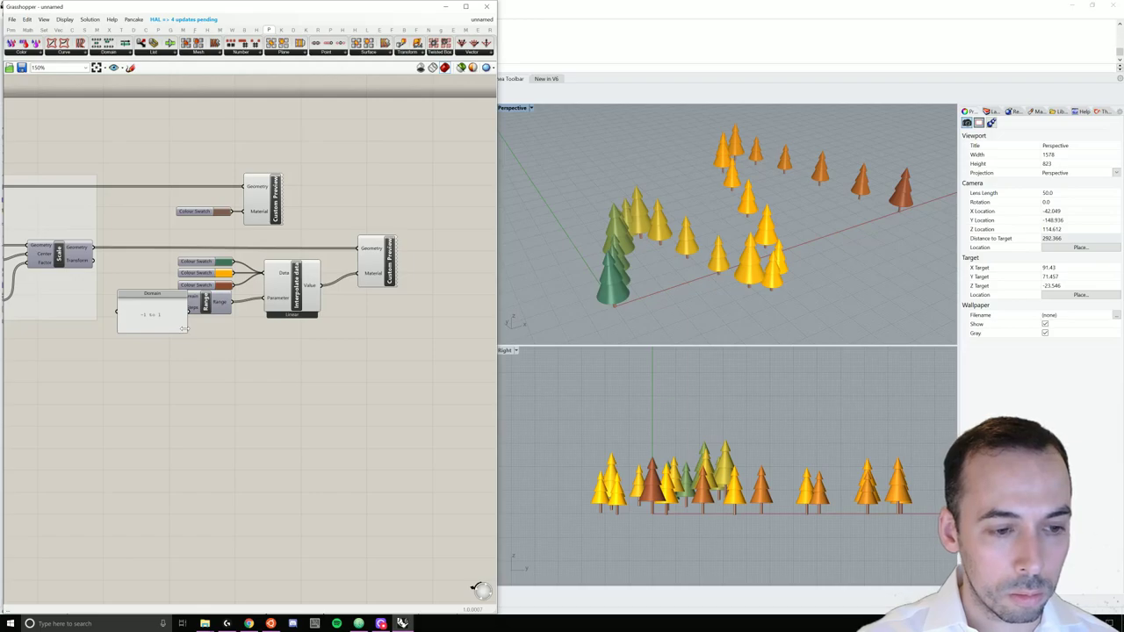
left_click_drag(186, 332, 151, 291)
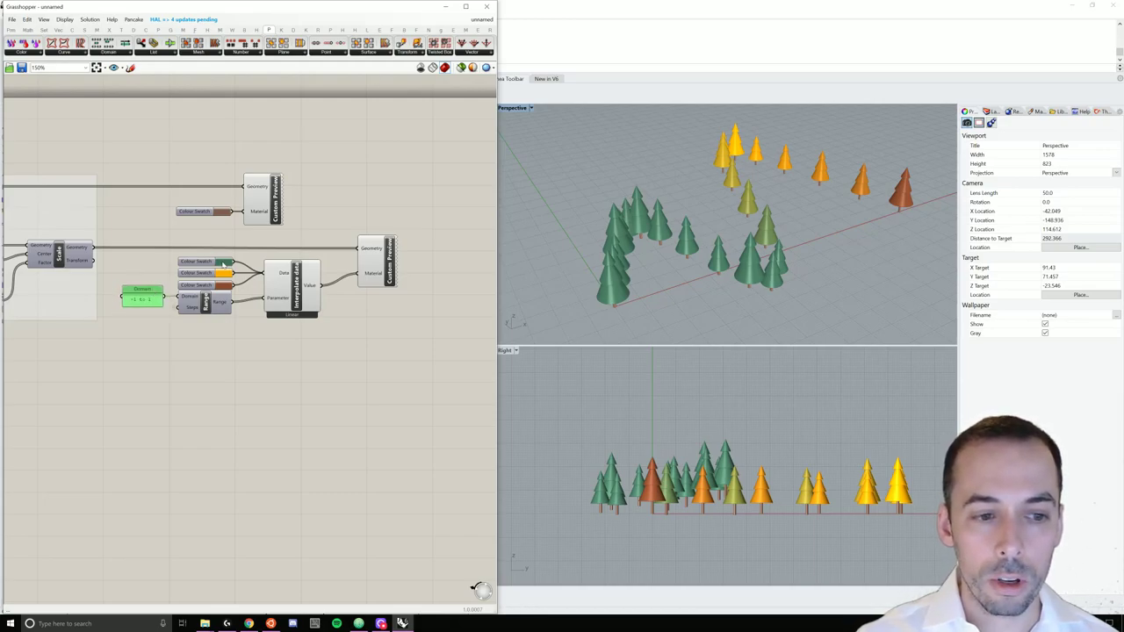
right_click_drag(643, 276, 688, 274)
- Group both Custom Previews, the swatches, Domain panel, Range and Interpolate data, and name the group "color gradient"
left_click_drag(389, 118, 129, 373)
left_click_drag(418, 142, 115, 369)
right_click(230, 172)
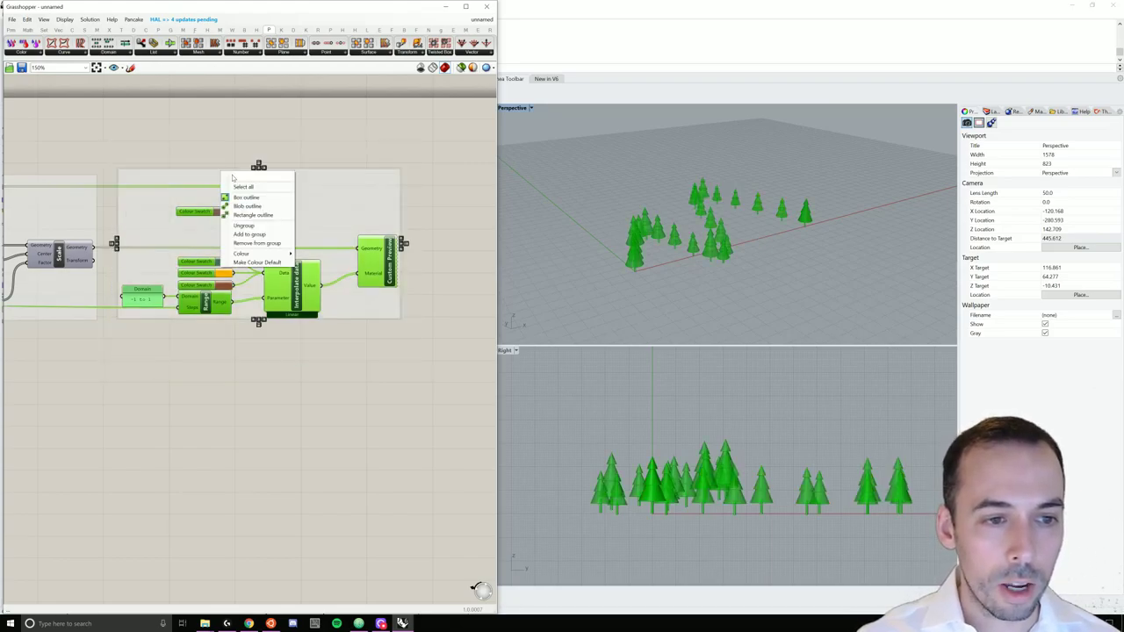
type("color gradient")
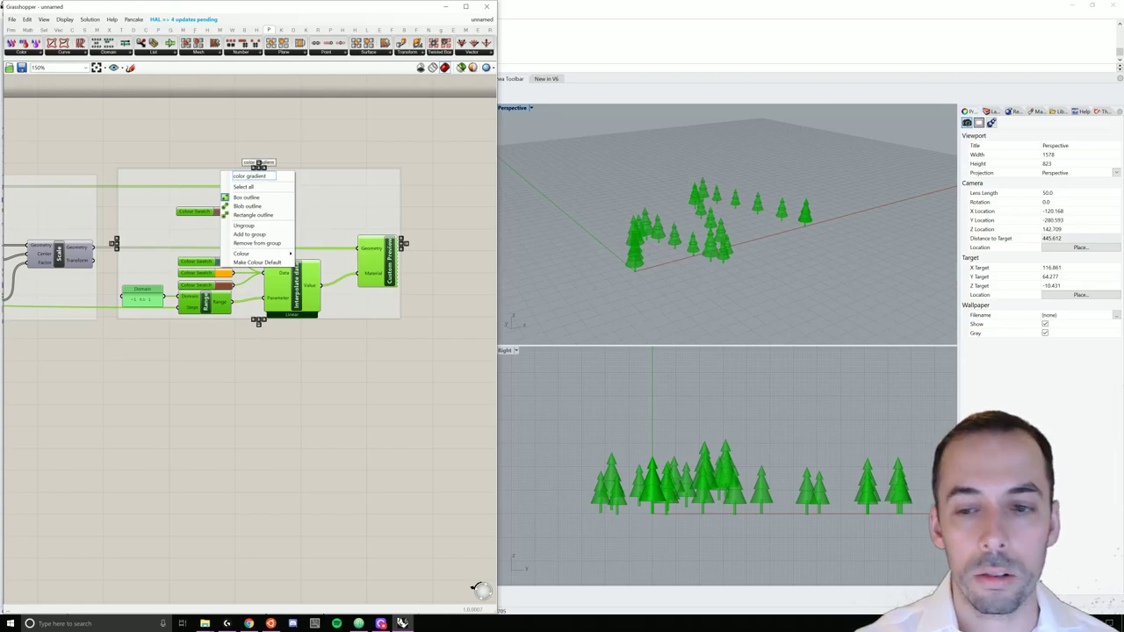
left_click(350, 292)
- Raise the tree-count slider feeding the first Range to place more trees along the curve
right_click_drag(781, 261, 715, 255)
scroll(355, 340, "down", 2)
right_click_drag(334, 342, 358, 339)
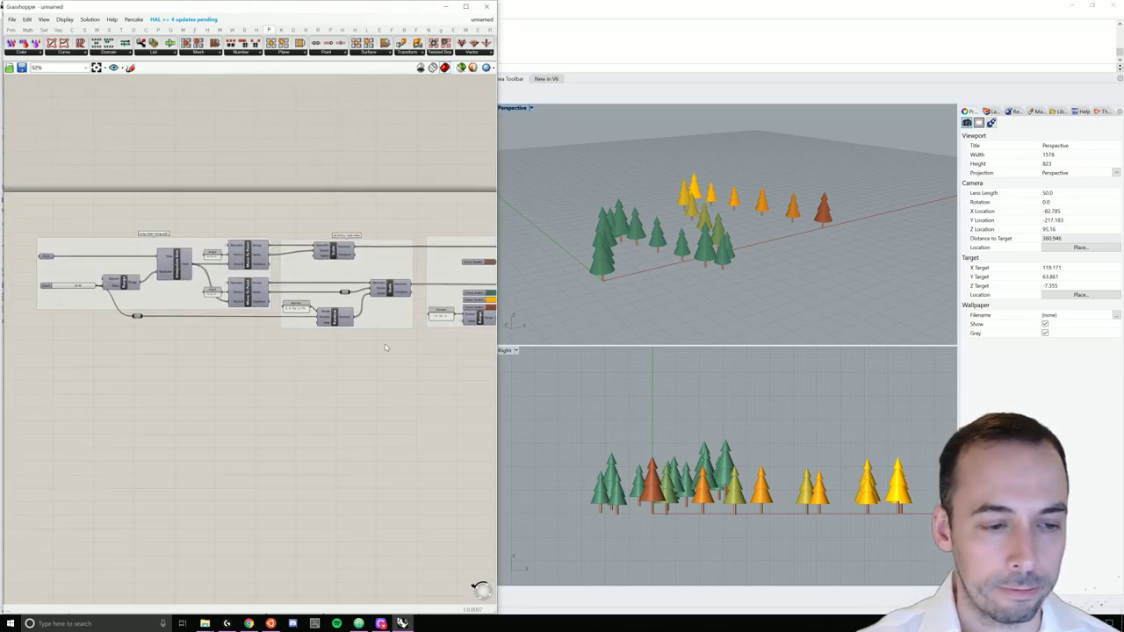
scroll(53, 311, "up", 3)
left_click_drag(107, 267, 120, 267)
scroll(320, 247, "down", 2)
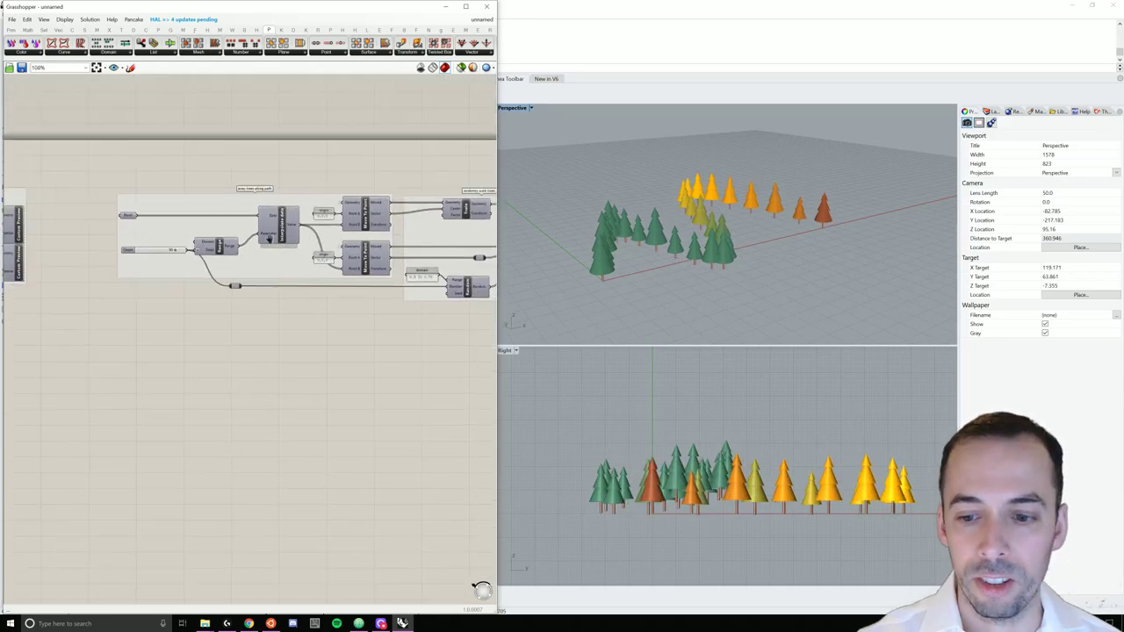
- Apply the expression x-1 to the Steps input of the colour gradient's Range component
right_click_drag(332, 246, 231, 239)
scroll(230, 239, "up", 2)
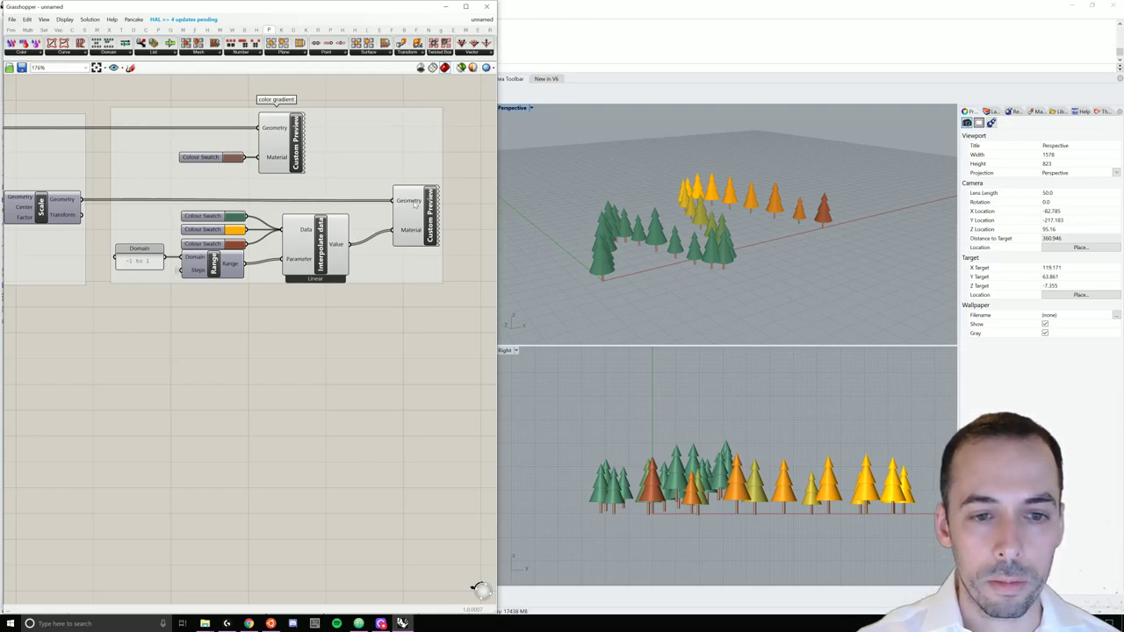
mouse_move(415, 204)
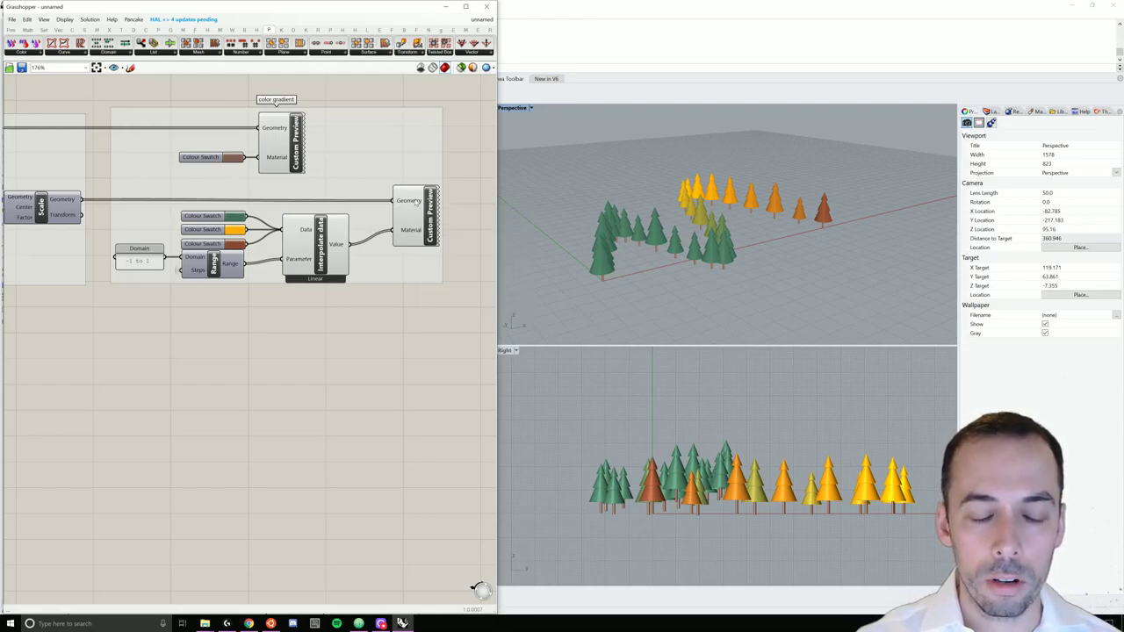
mouse_move(337, 244)
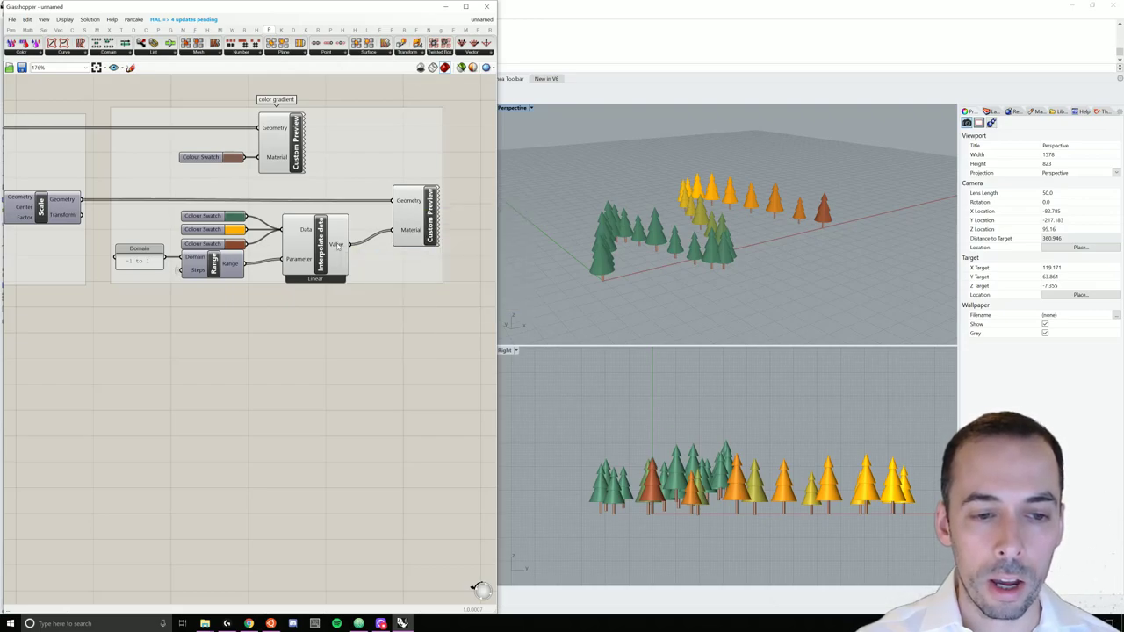
right_click(198, 273)
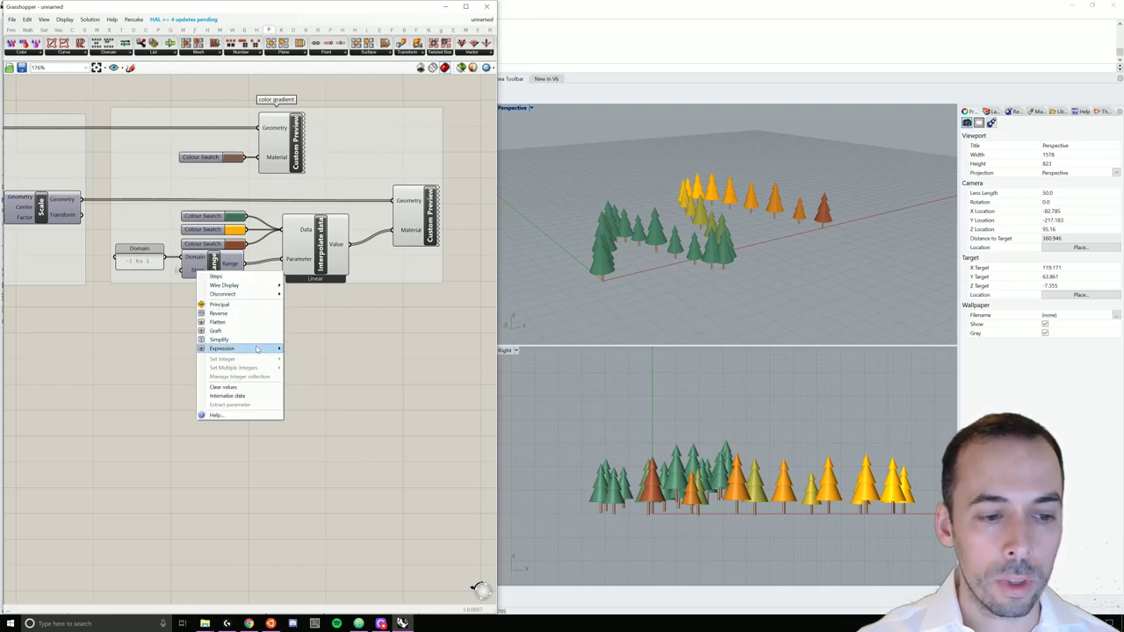
mouse_move(257, 349)
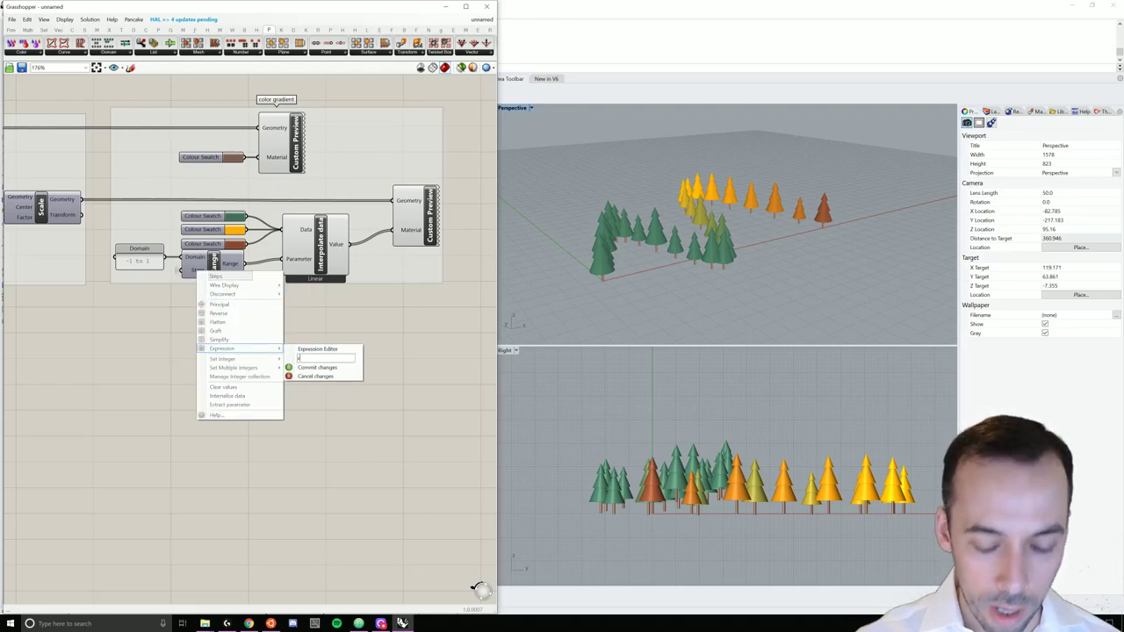
type("x-1")
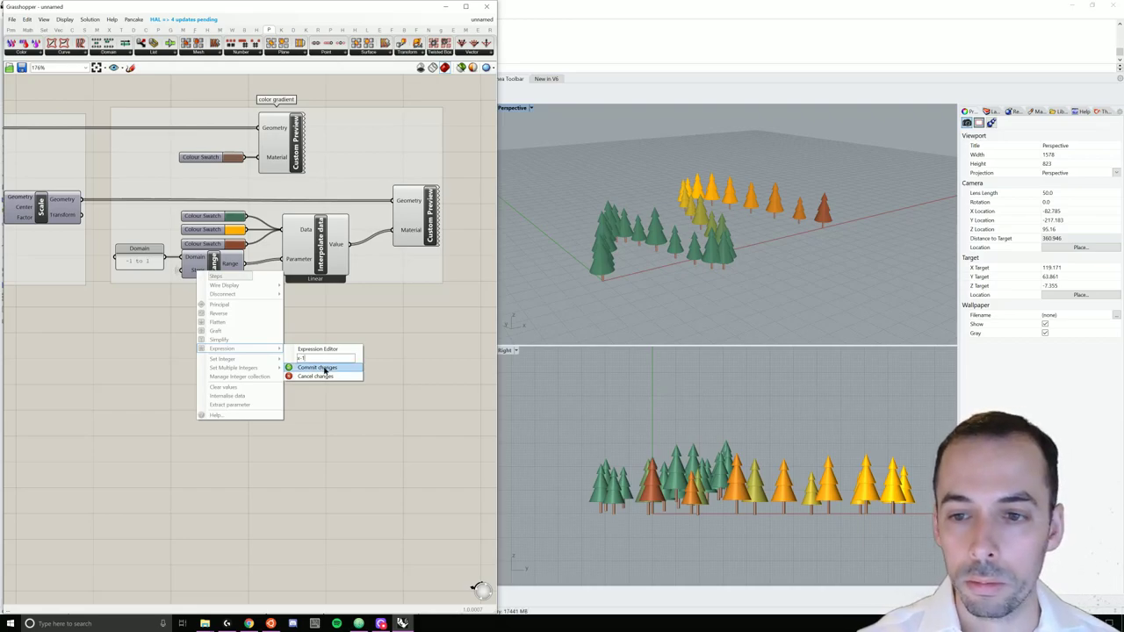
left_click(321, 367)
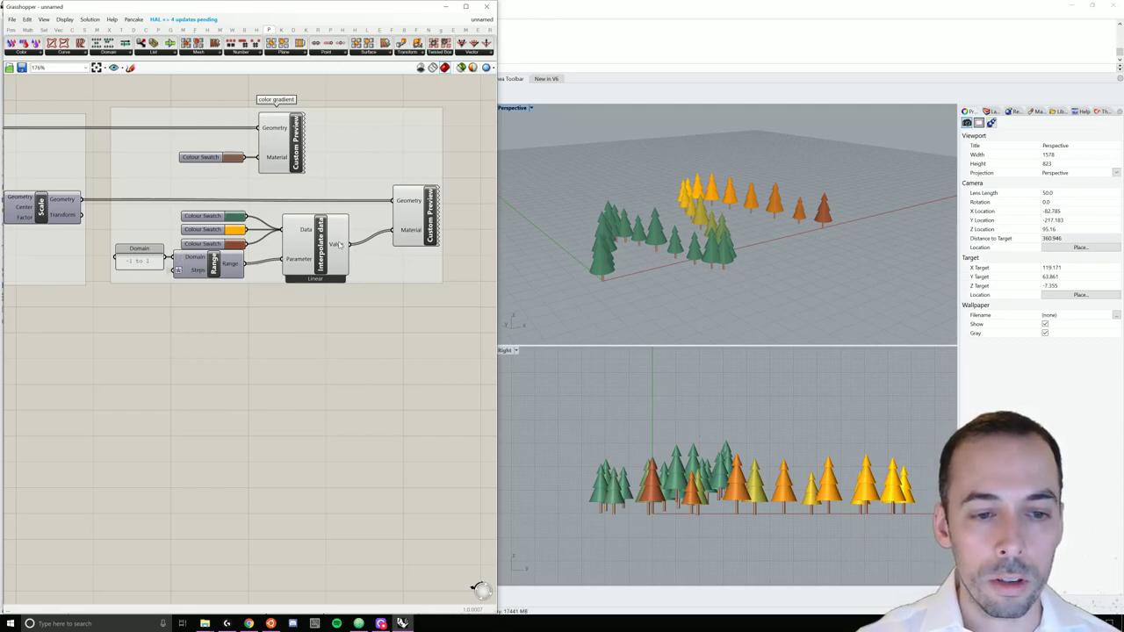
- Reverse Interpolate data's Value output to preview the flipped gradient, and switch Reverse off again
mouse_move(340, 244)
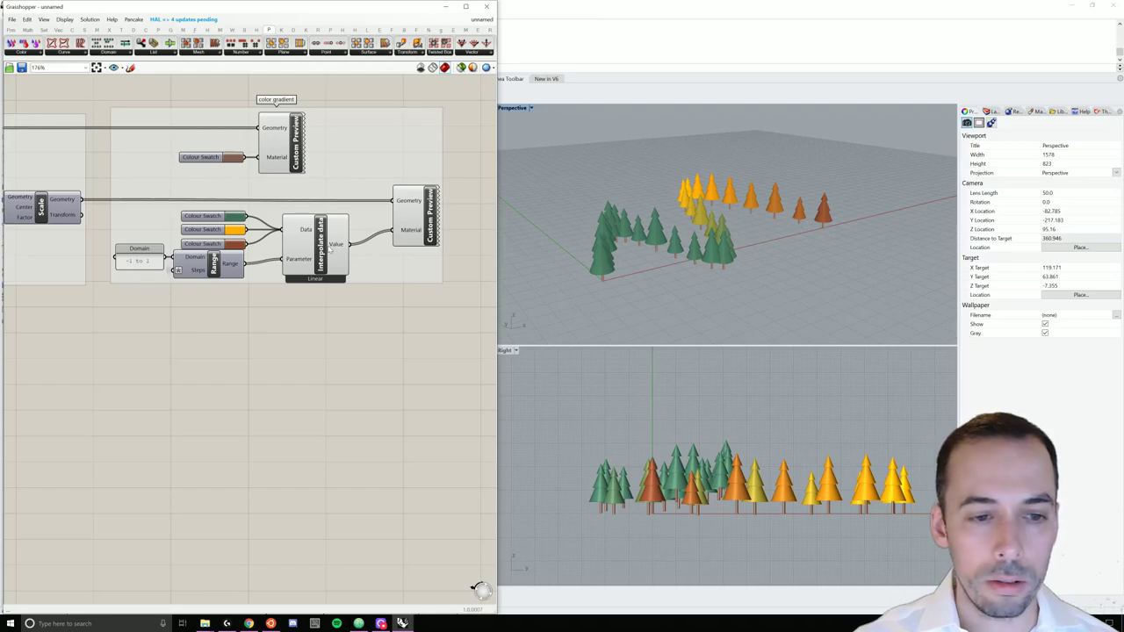
right_click(335, 246)
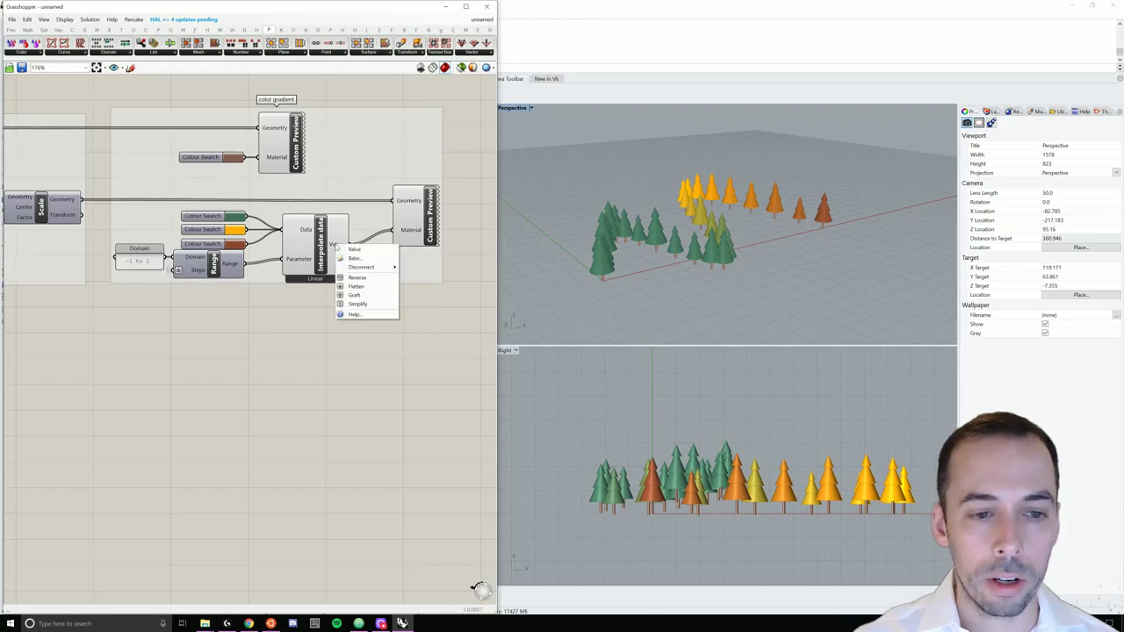
left_click(382, 277)
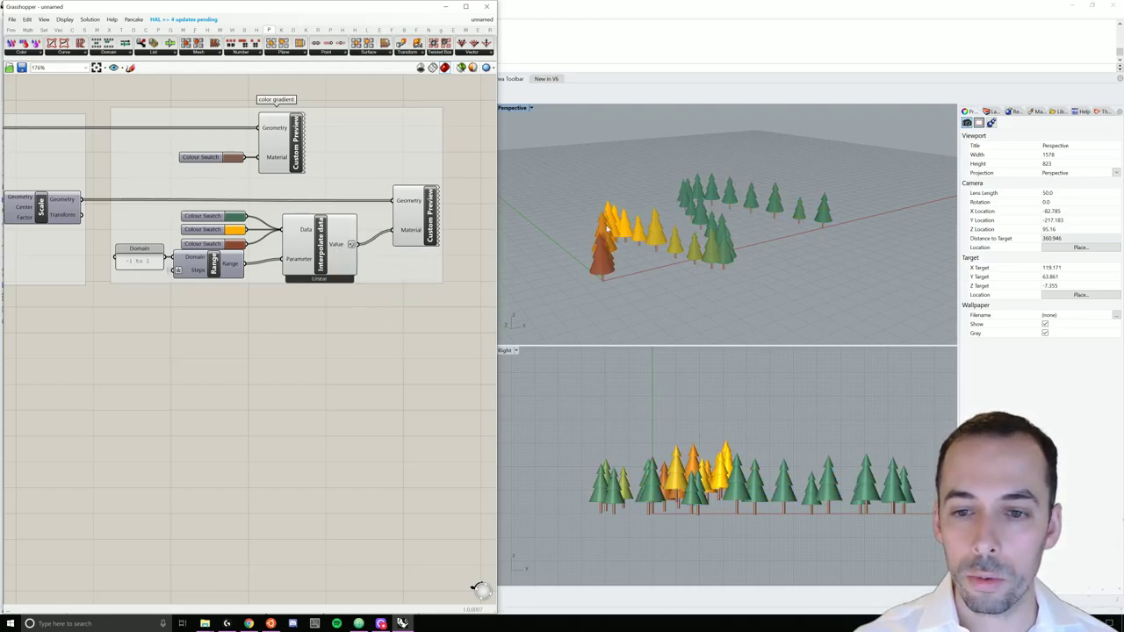
mouse_move(608, 230)
right_mouse_down()
mouse_move(694, 237)
mouse_move(606, 235)
mouse_move(614, 239)
right_mouse_up()
right_click(342, 246)
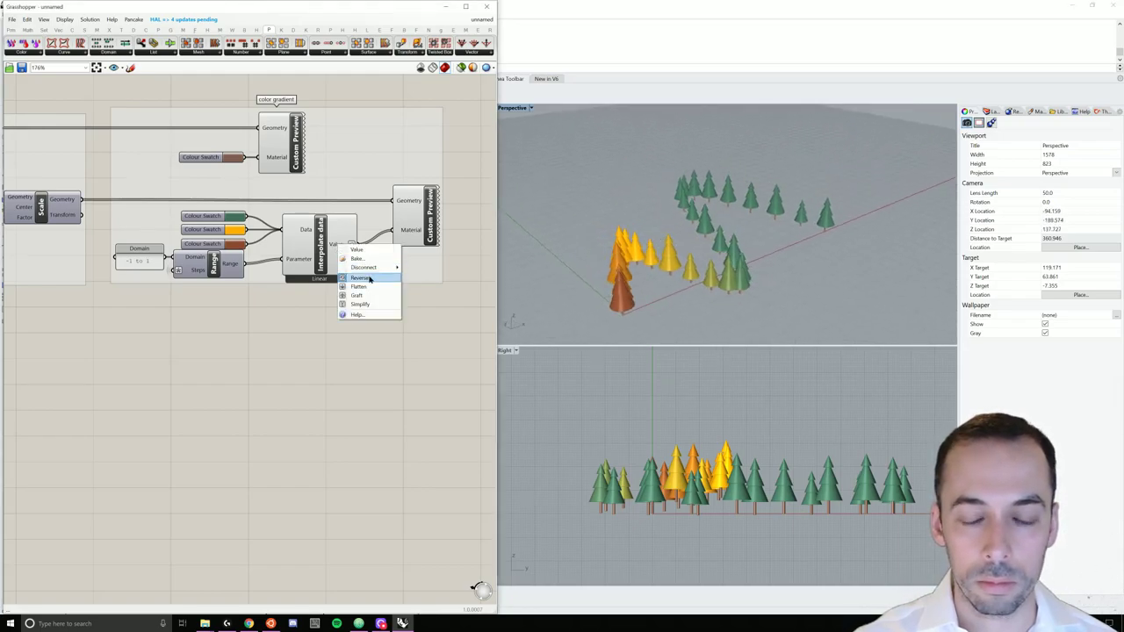
left_click(378, 278)
mouse_move(805, 256)
right_mouse_down()
mouse_move(775, 229)
mouse_move(800, 241)
mouse_move(796, 253)
right_mouse_up()
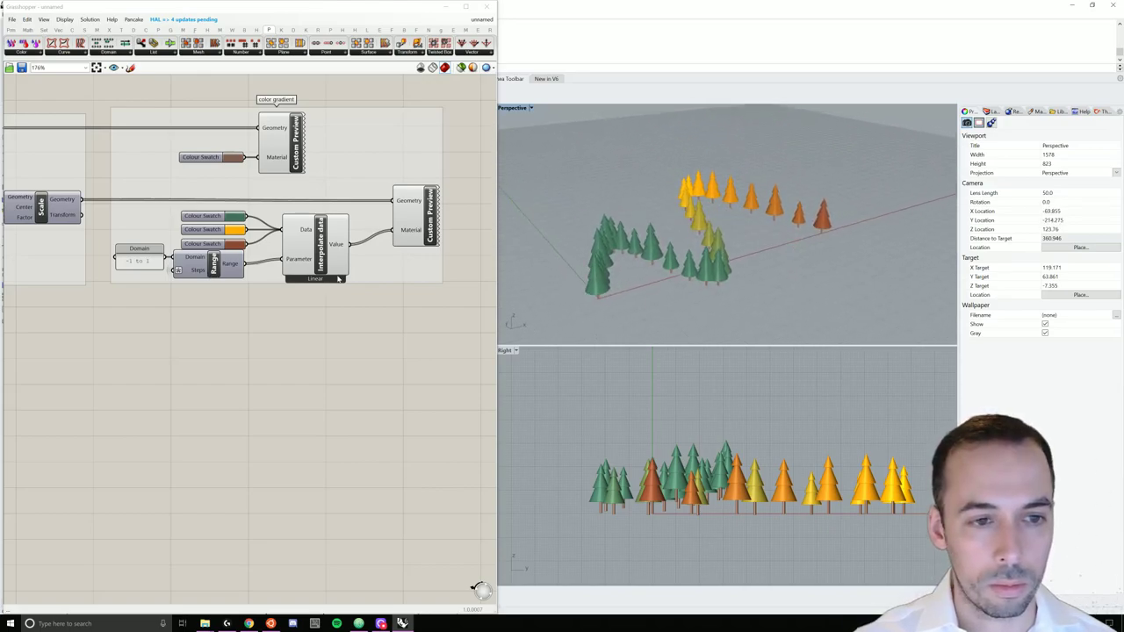
scroll(338, 278, "down", 3)
scroll(298, 302, "up", 2)
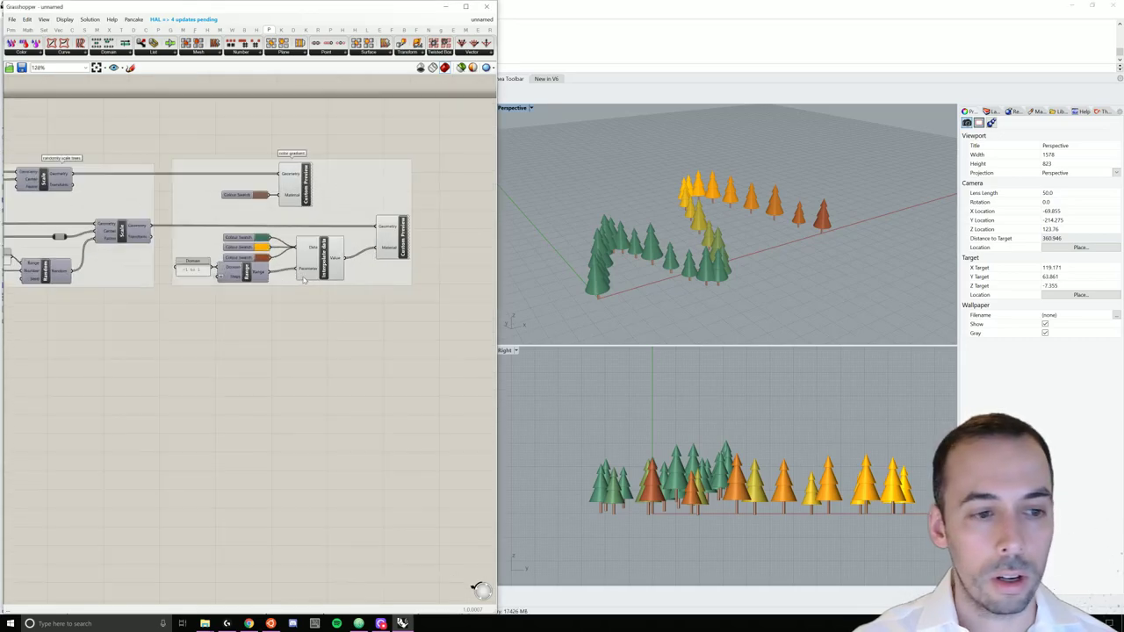
scroll(303, 279, "up", 1)
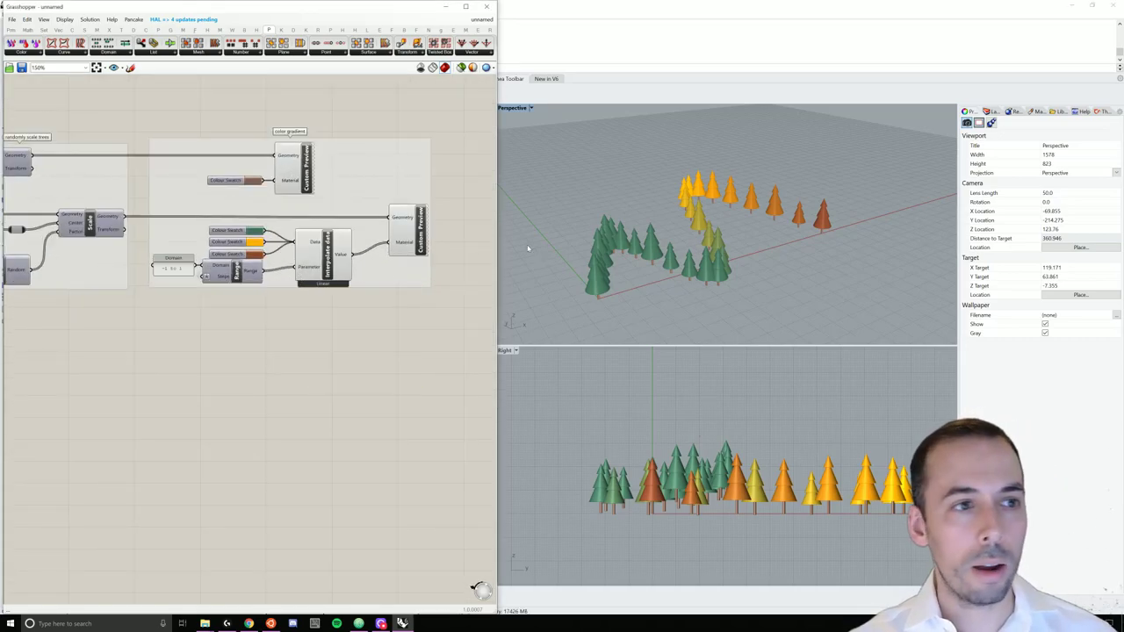
right_click_drag(594, 234, 638, 274)
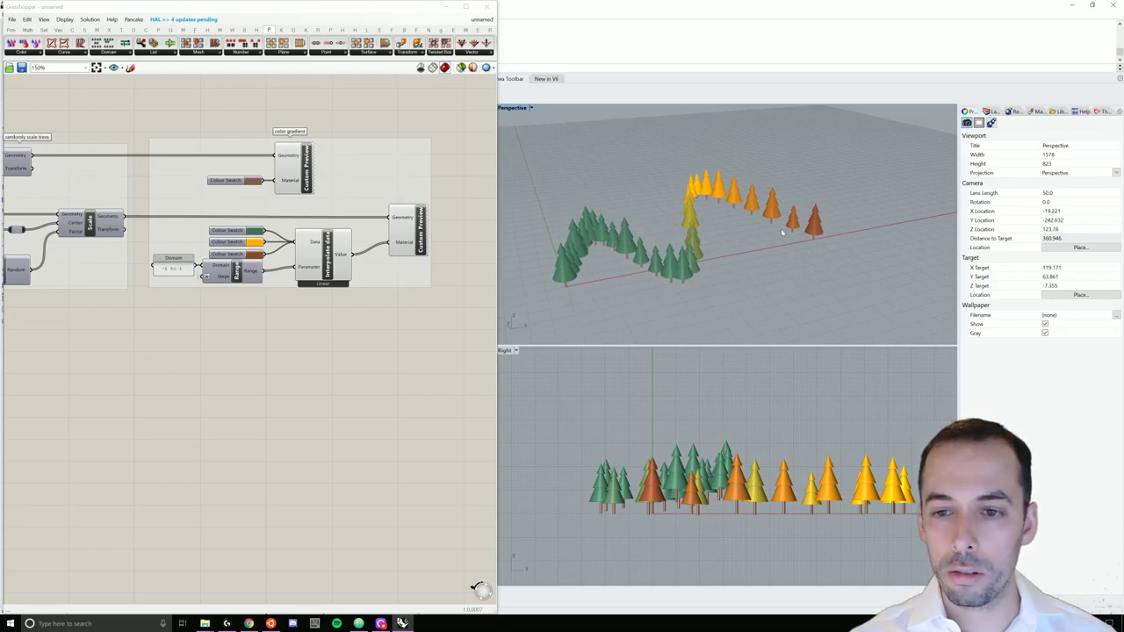